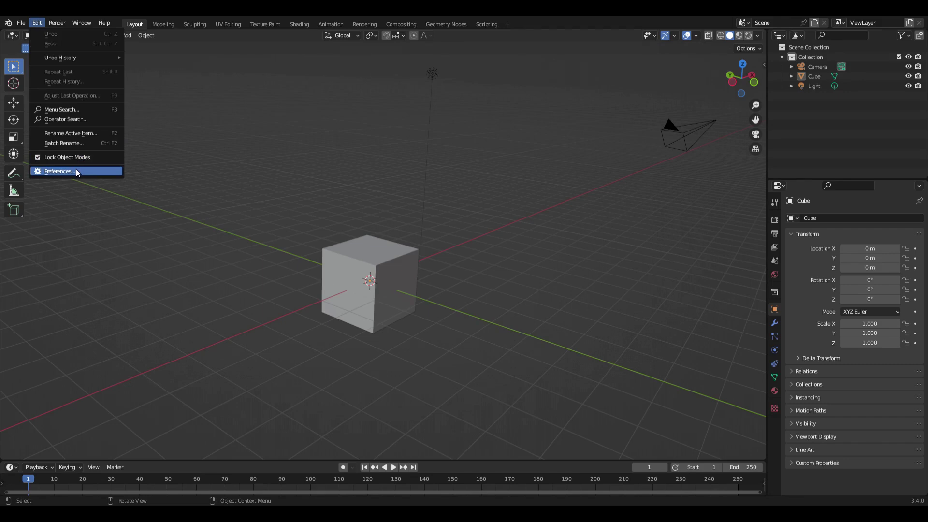
# - Open Preferences on the Add-ons page to confirm 'Object: Cell Fracture' is enabled
pyautogui.click(77, 170)
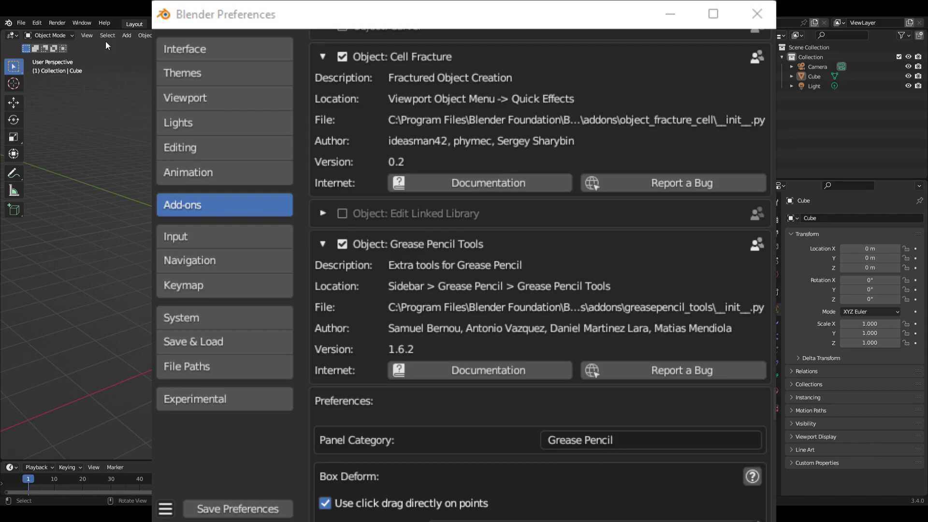
# - Open the cube's Cell Fracture options from Object > Quick Effects
pyautogui.click(143, 35)
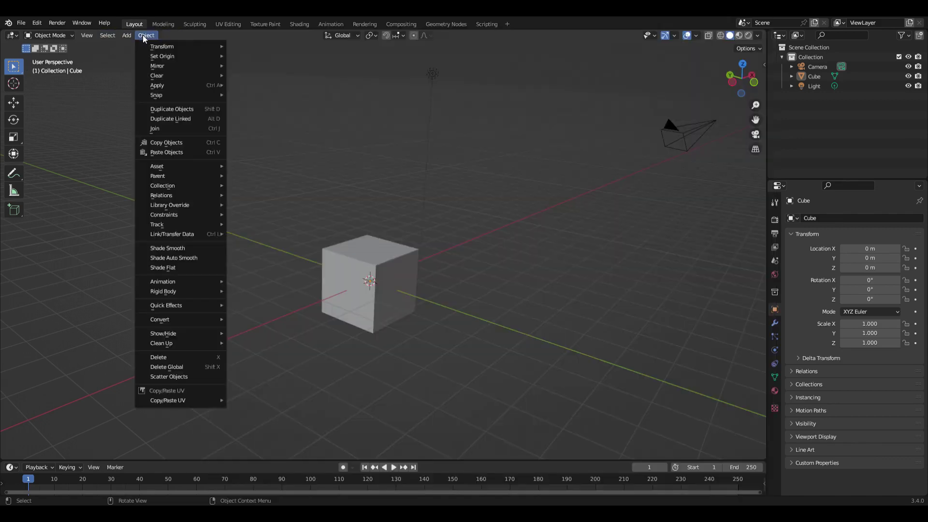
pyautogui.moveTo(198, 307)
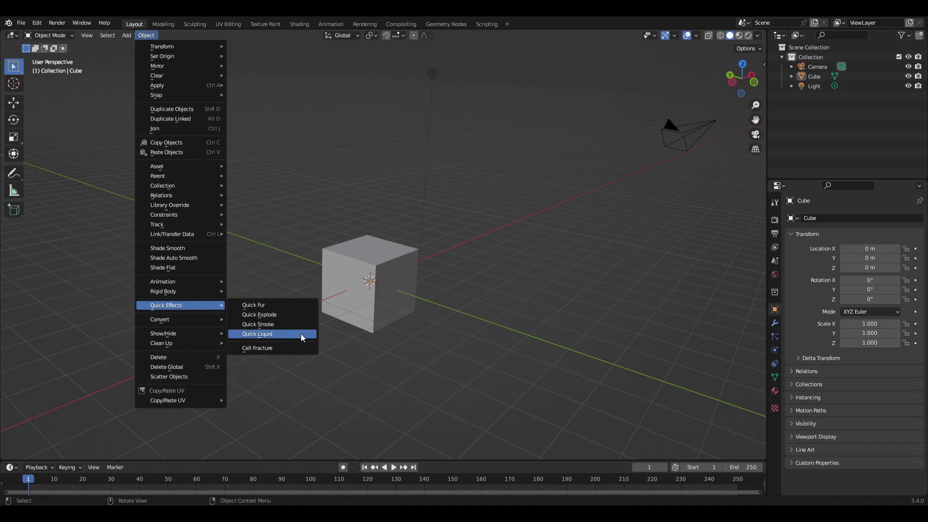
pyautogui.click(271, 347)
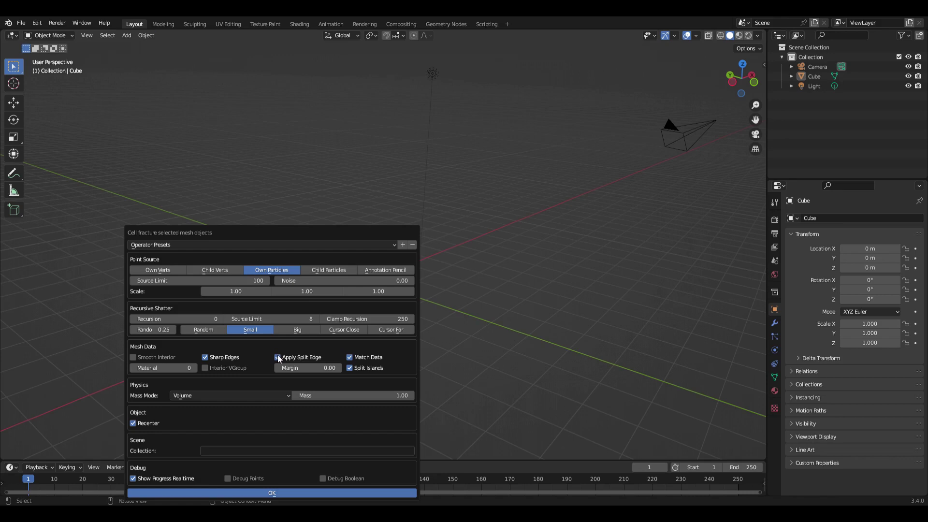
# - Move the Cell Fracture dialog aside, review its options and Collection field, then confirm it
pyautogui.moveTo(266, 229); pyautogui.dragTo(195, 144)
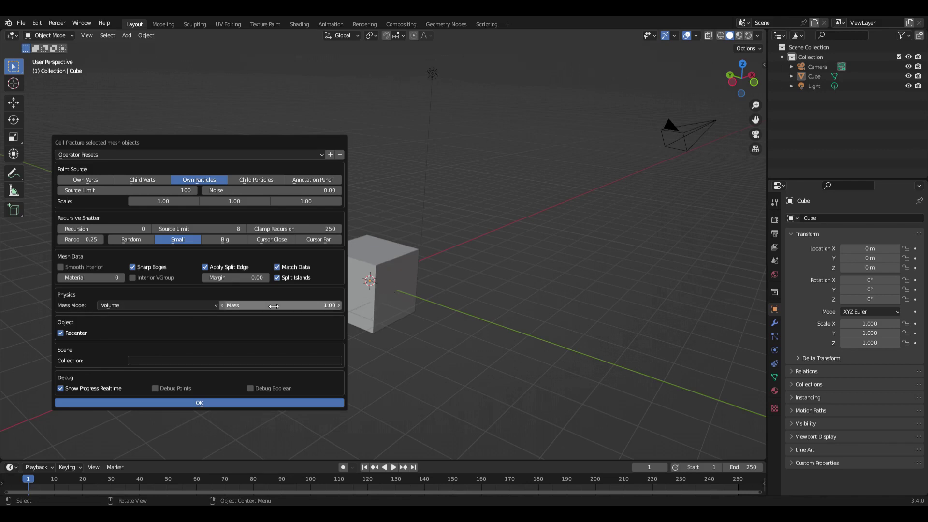
pyautogui.click(153, 361)
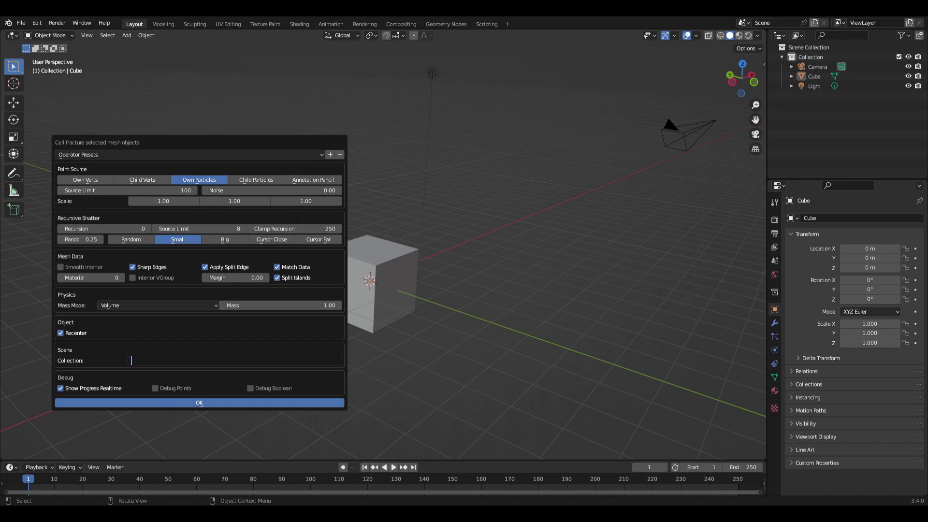
pyautogui.click(216, 406)
# - Fracture the selected cube into eight Cube_cell pieces with Cell Fracture
pyautogui.click(401, 273)
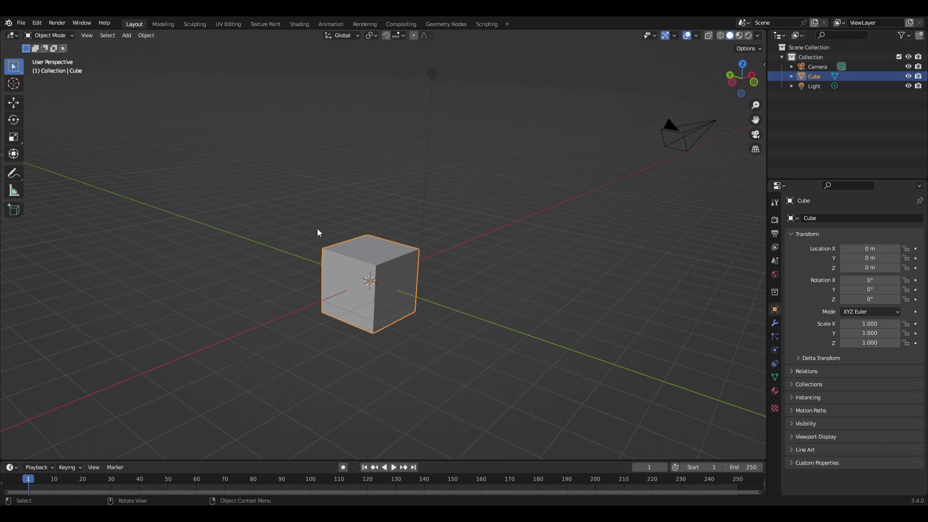
pyautogui.click(147, 35)
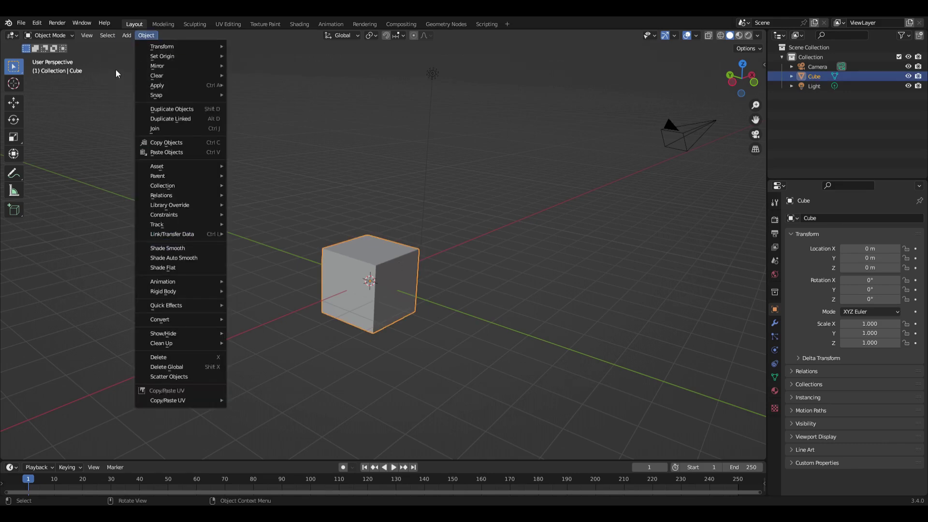
pyautogui.moveTo(205, 305)
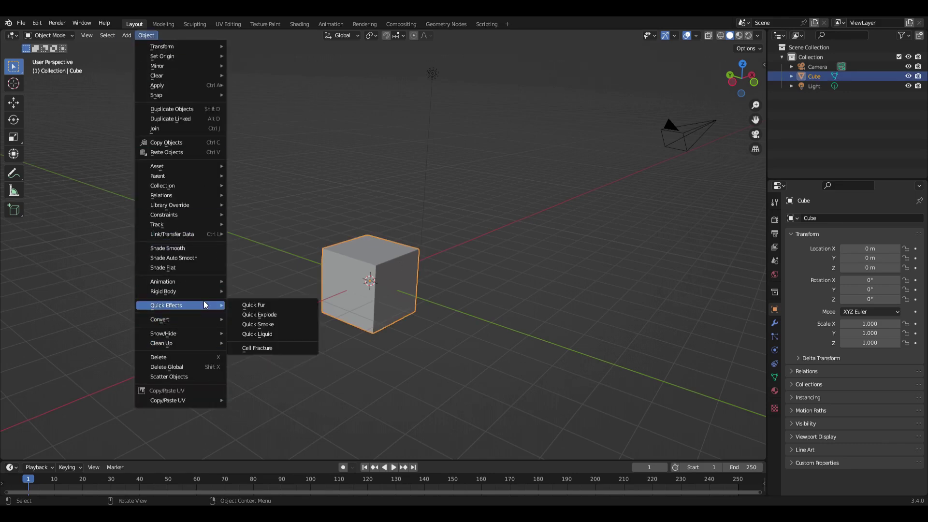
pyautogui.click(262, 349)
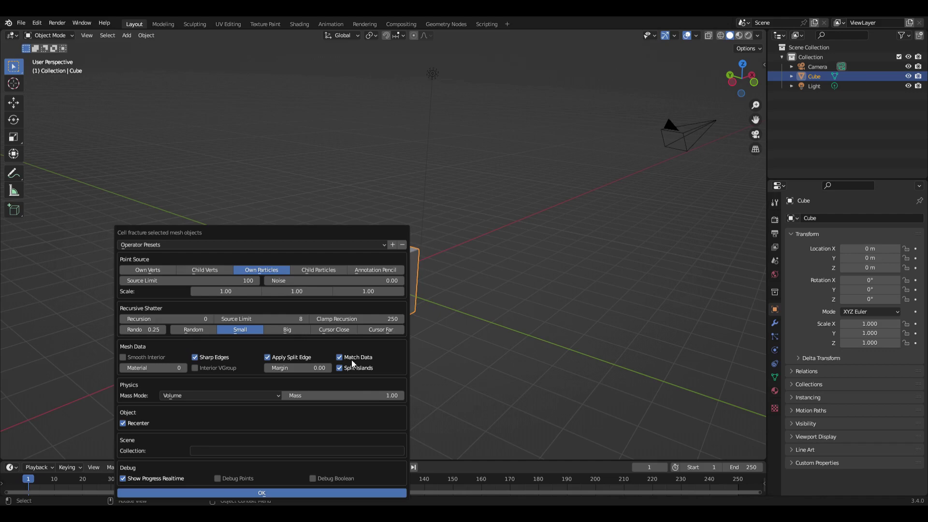
pyautogui.click(335, 492)
# - Hide the original Cube, inspect the eight pieces, then undo the fracture
pyautogui.scroll(5, 447, 375)
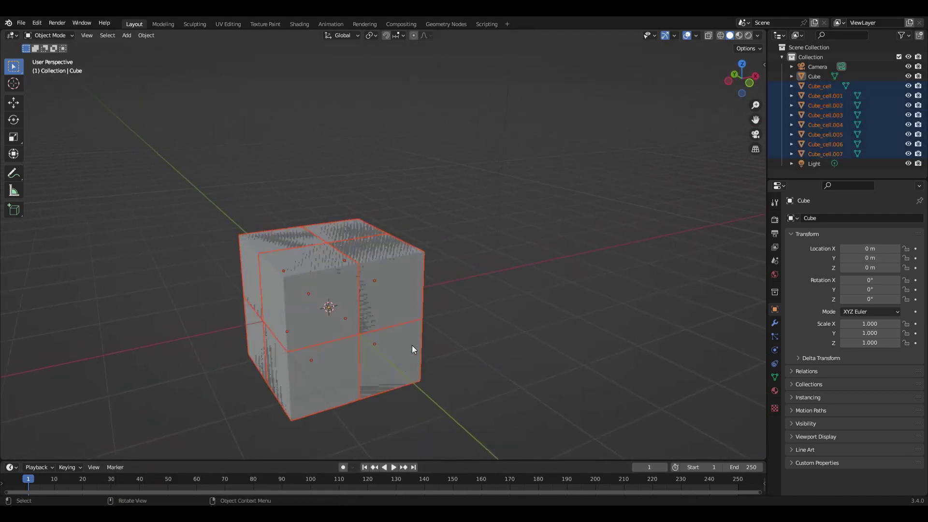
pyautogui.moveTo(412, 345); pyautogui.dragTo(413, 299, button='middle')
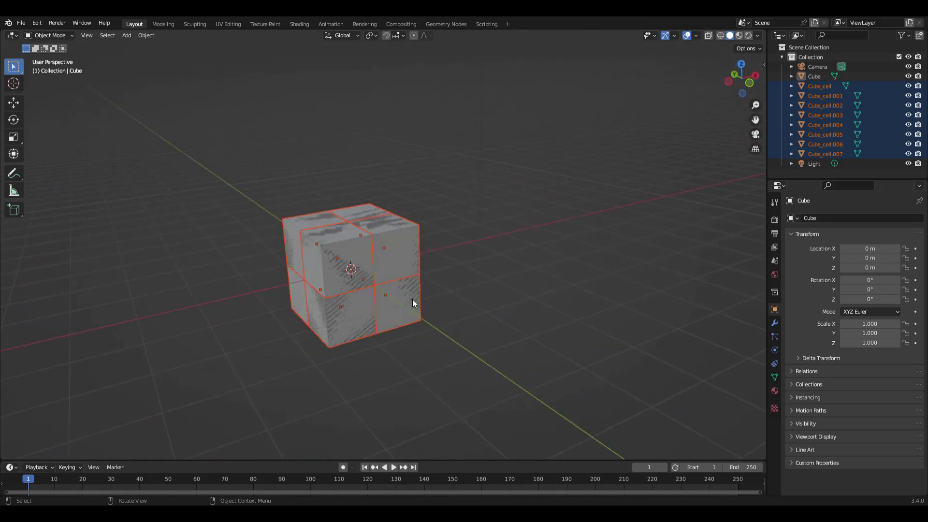
pyautogui.click(908, 76)
pyautogui.moveTo(456, 245); pyautogui.dragTo(457, 249, button='middle')
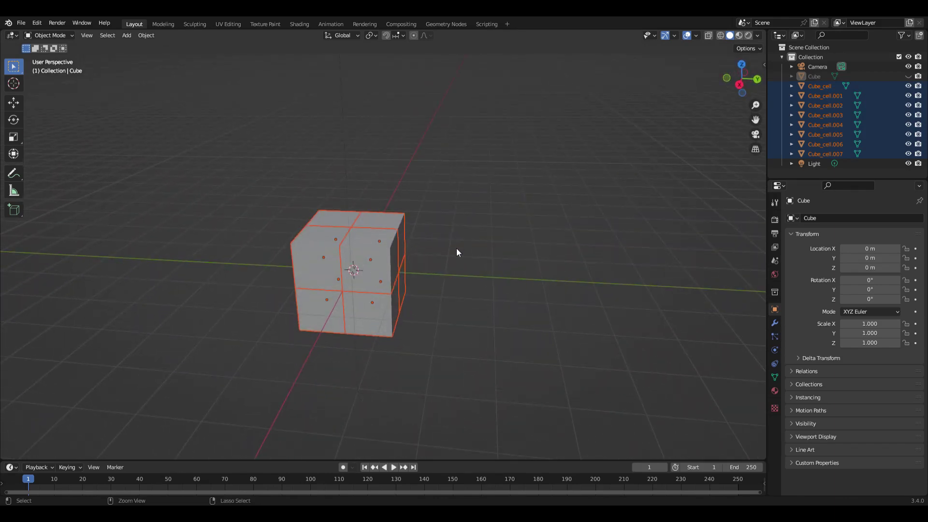
pyautogui.hotkey('ctrl', 'z')
pyautogui.hotkey('ctrl', 'z')
# - Select the cube and switch it into Edit Mode
pyautogui.click(456, 248)
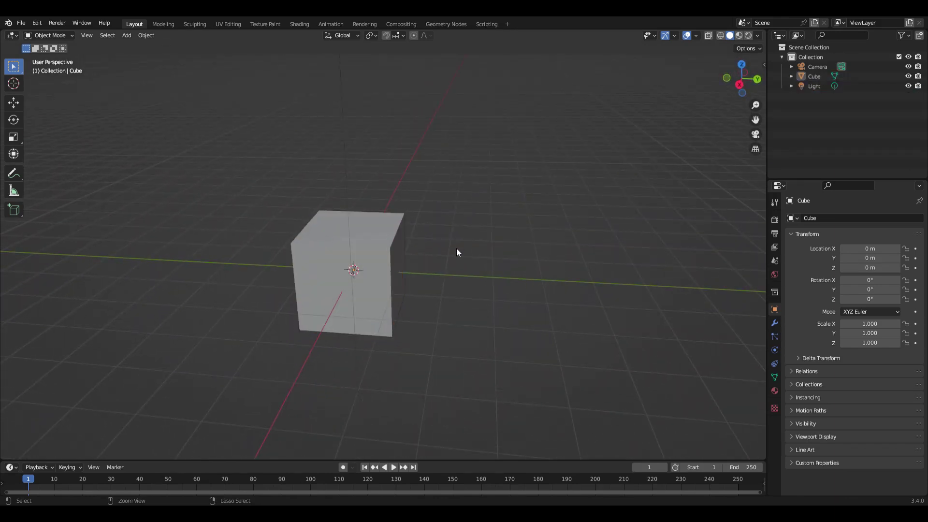
pyautogui.click(368, 248)
pyautogui.moveTo(368, 248); pyautogui.dragTo(373, 244, button='middle')
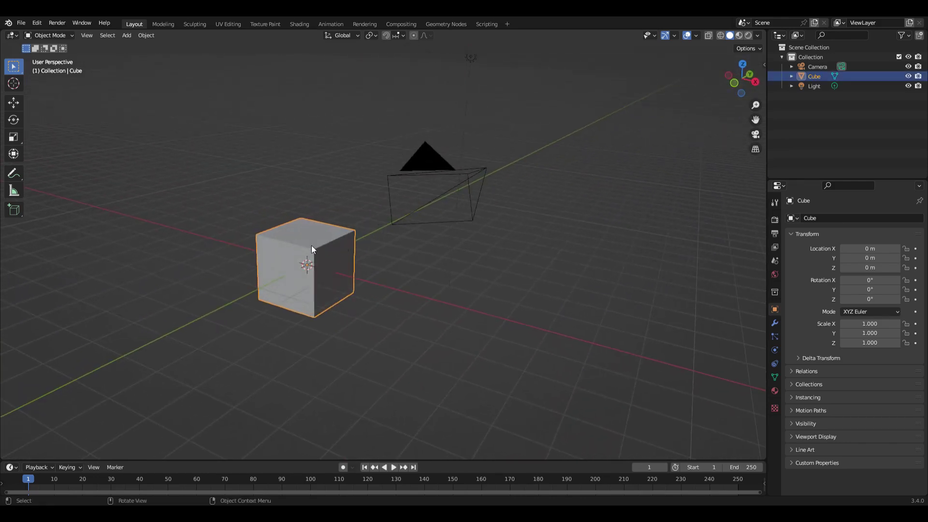
pyautogui.hotkey('ctrl', 'Tab')
pyautogui.click(438, 257)
# - Subdivide the cube's mesh and return to Object Mode
pyautogui.rightClick(393, 281)
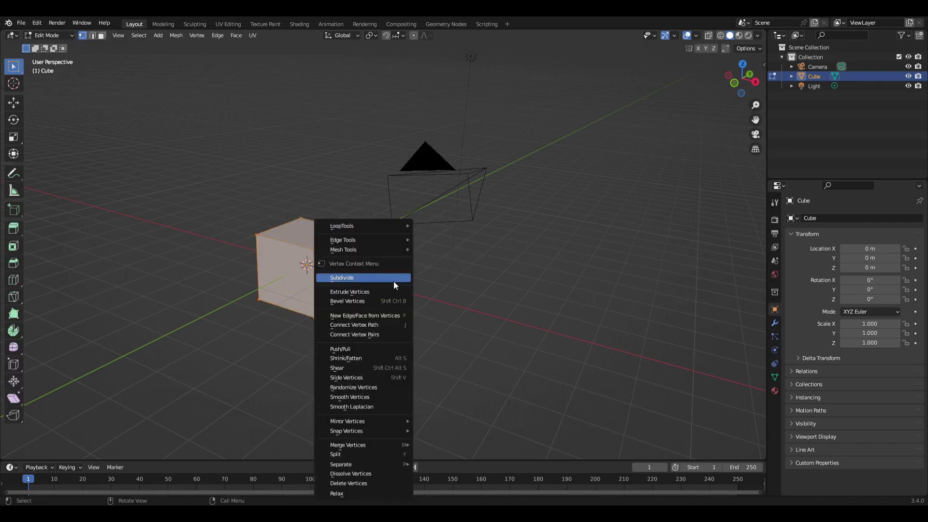
pyautogui.press('Escape')
pyautogui.rightClick(391, 280)
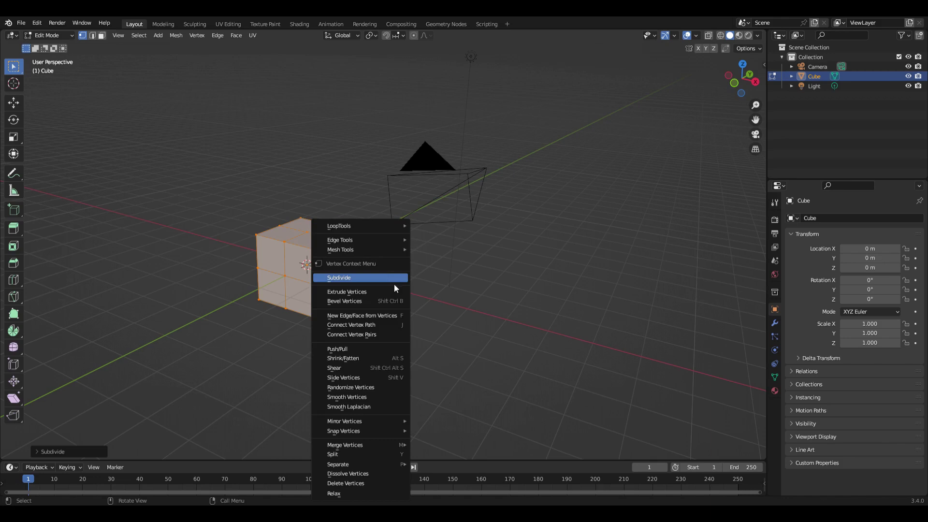
pyautogui.click(393, 282)
pyautogui.hotkey('ctrl', 'Tab')
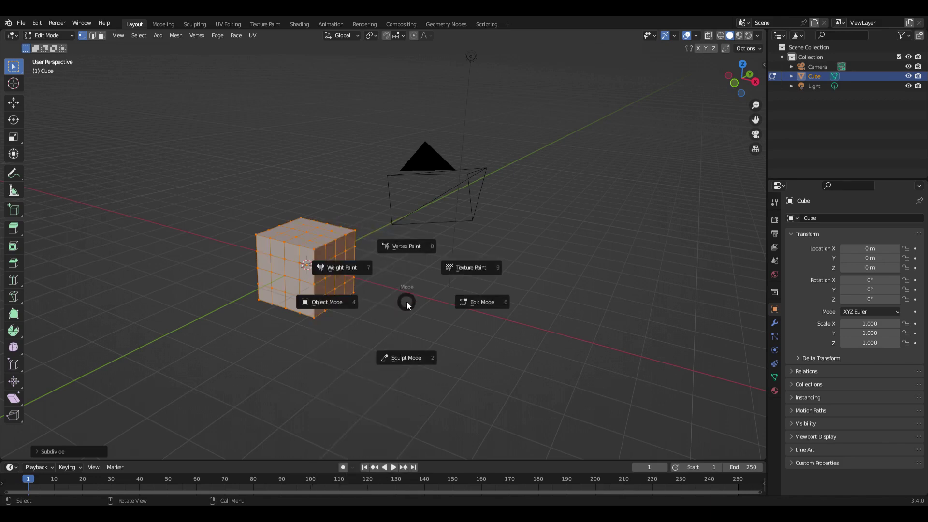
pyautogui.click(346, 308)
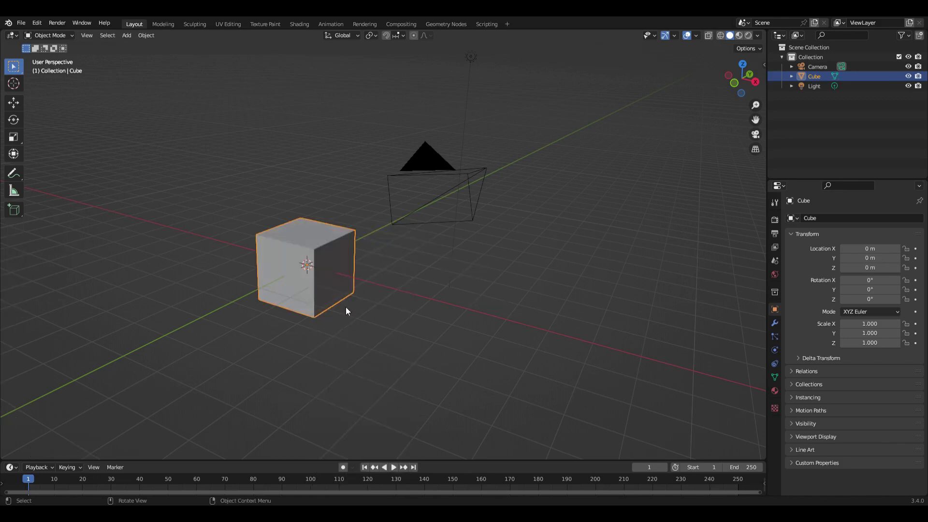
pyautogui.click(147, 37)
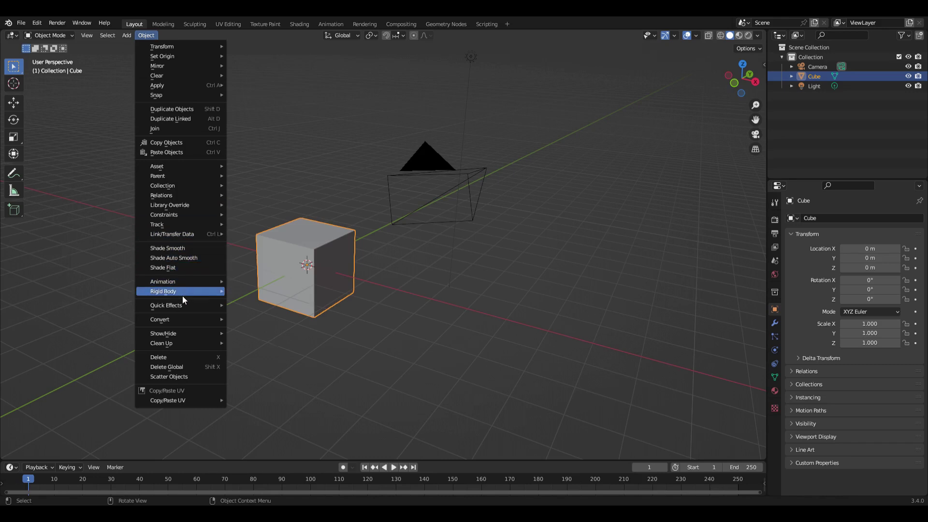
# - Fracture the subdivided cube into many small cells, zoom in to inspect, then undo
pyautogui.moveTo(182, 303)
pyautogui.click(265, 347)
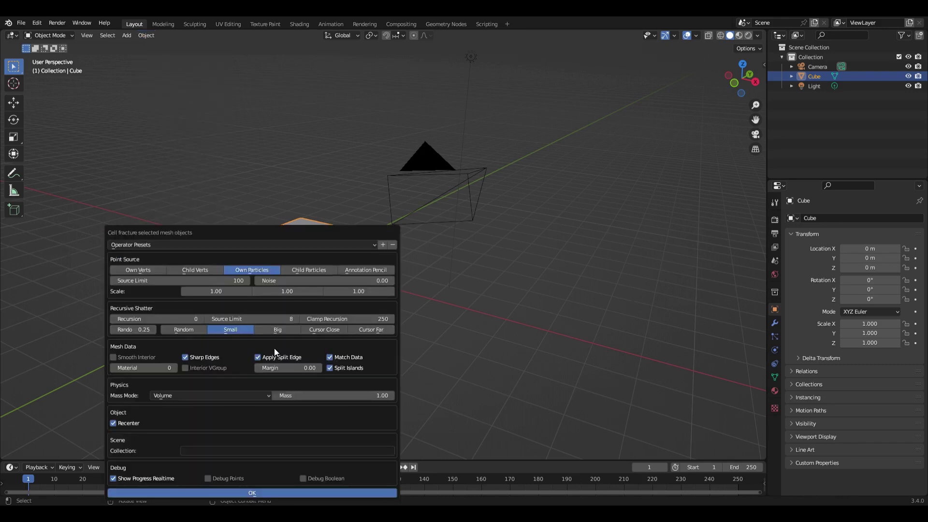
pyautogui.click(248, 492)
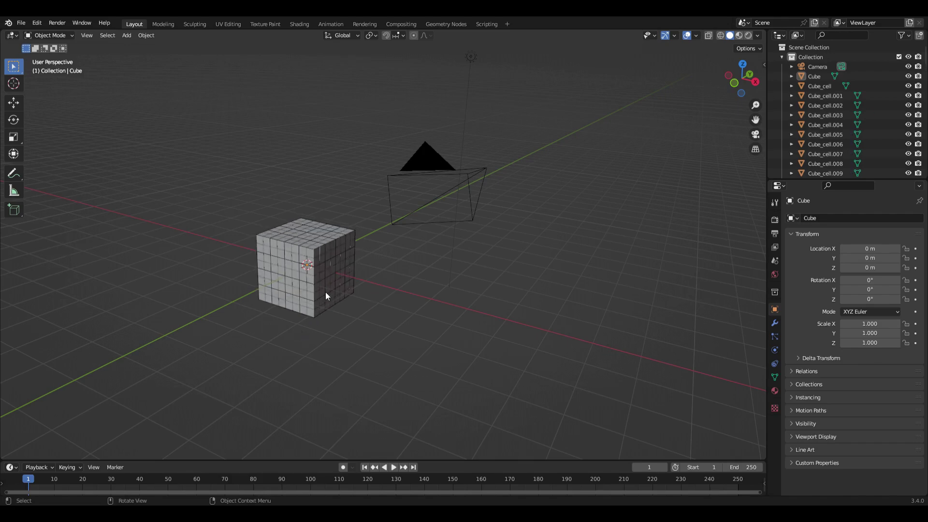
pyautogui.scroll(5, 357, 323)
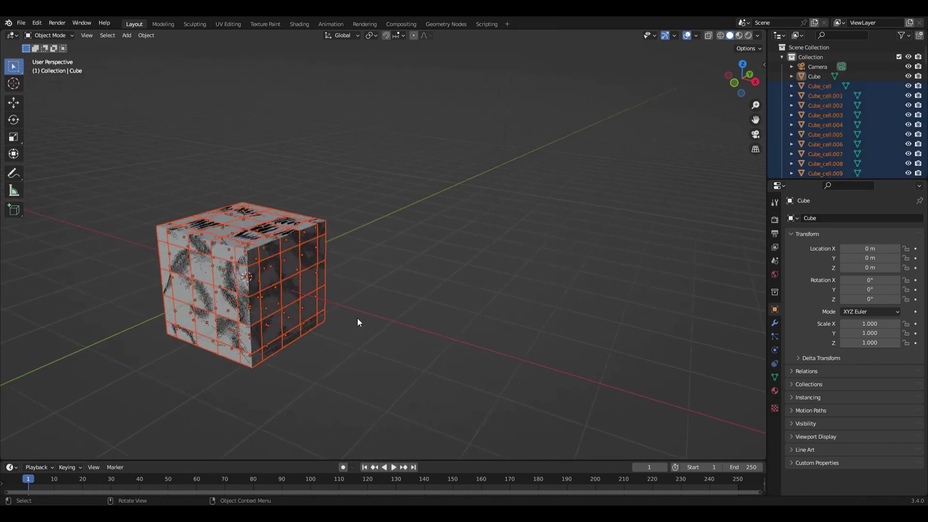
pyautogui.scroll(3, 343, 295)
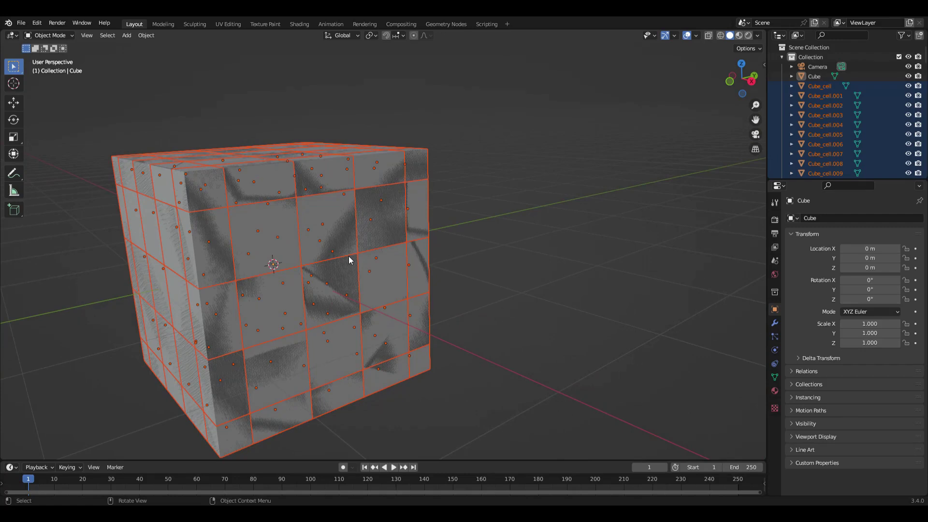
pyautogui.press('ctrl')
pyautogui.hotkey('ctrl', 'z')
pyautogui.click(146, 36)
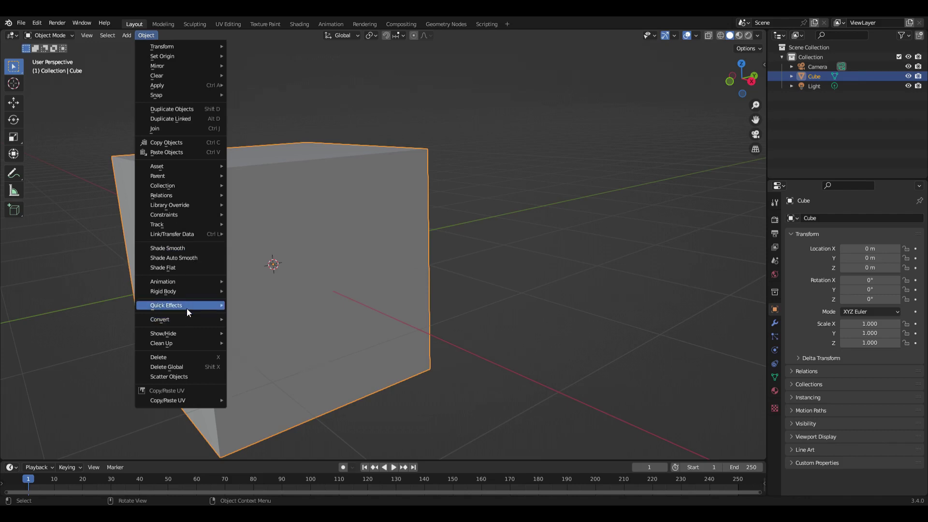
# - Run Cell Fracture on the cube with point Noise raised to 0.06
pyautogui.moveTo(186, 308)
pyautogui.click(276, 348)
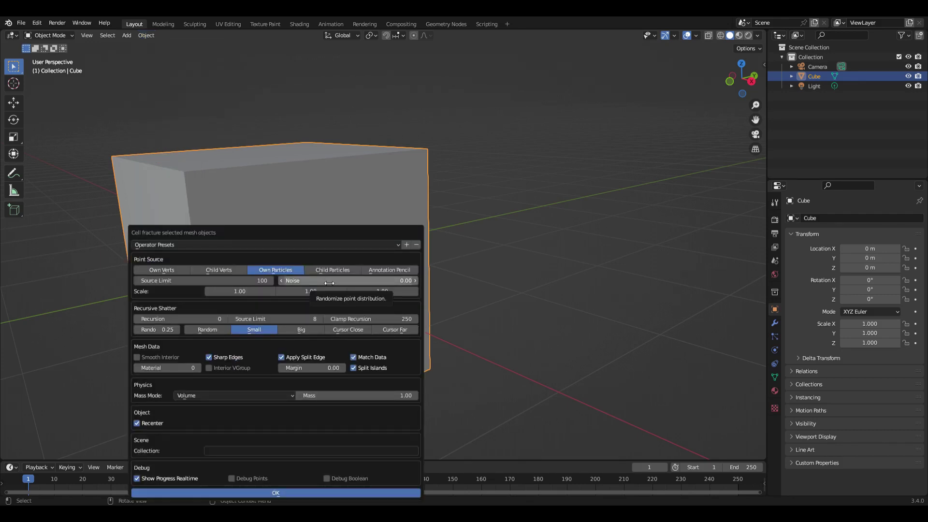
pyautogui.moveTo(329, 283); pyautogui.dragTo(368, 280)
pyautogui.click(348, 492)
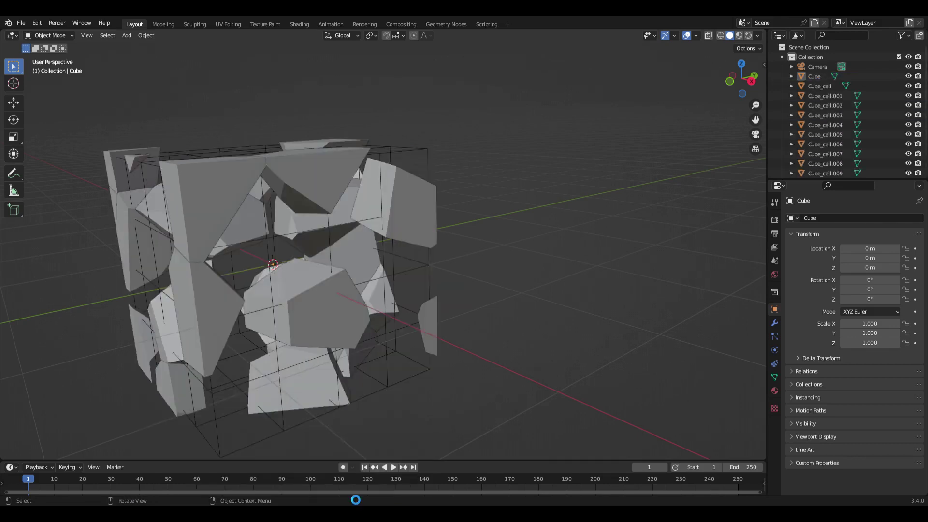
# - Hide the original Cube, orbit to inspect the irregular pieces, then undo
pyautogui.moveTo(344, 326); pyautogui.dragTo(663, 207, button='middle')
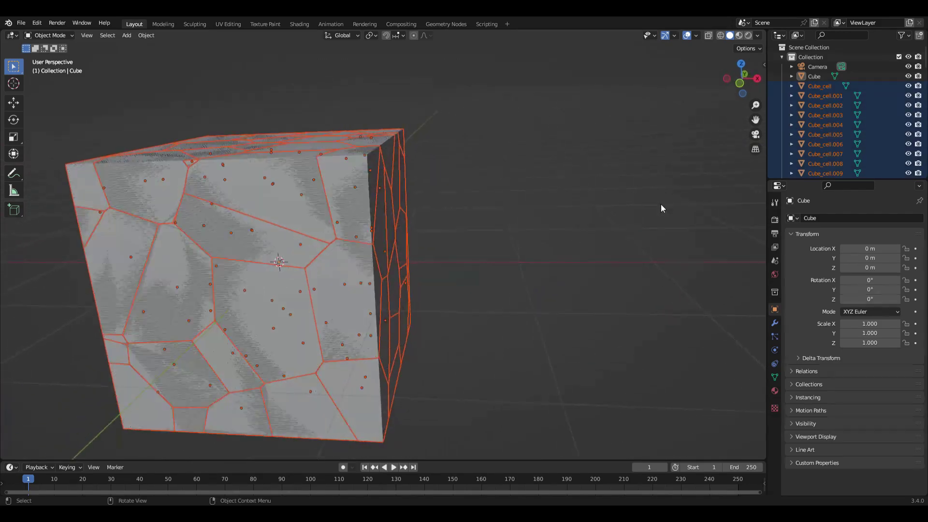
pyautogui.click(909, 77)
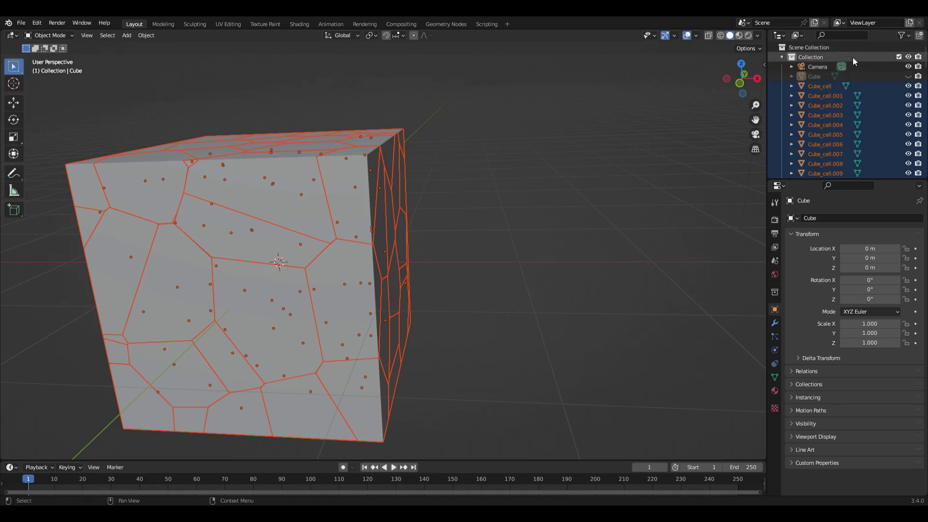
pyautogui.moveTo(176, 355)
pyautogui.mouseDown(button='middle')
pyautogui.moveTo(271, 305)
pyautogui.moveTo(290, 276)
pyautogui.moveTo(315, 320)
pyautogui.moveTo(375, 320)
pyautogui.mouseUp(button='middle')
pyautogui.hotkey('ctrl', 'z')
pyautogui.hotkey('ctrl', 'z')
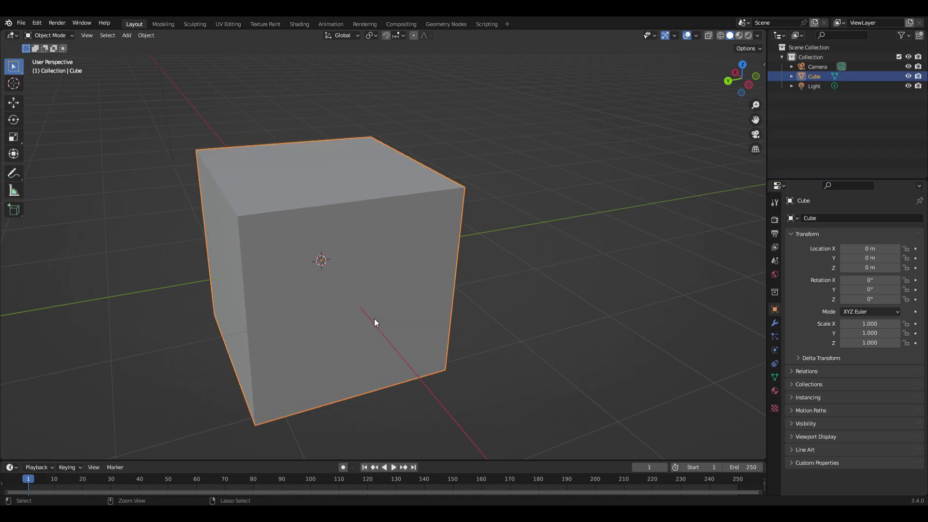
# - Add a second cube, Cube.001, and move it along Y to −4.0469 m
pyautogui.scroll(-3, 376, 242)
pyautogui.moveTo(370, 226); pyautogui.dragTo(347, 237, button='middle')
pyautogui.press('shift')
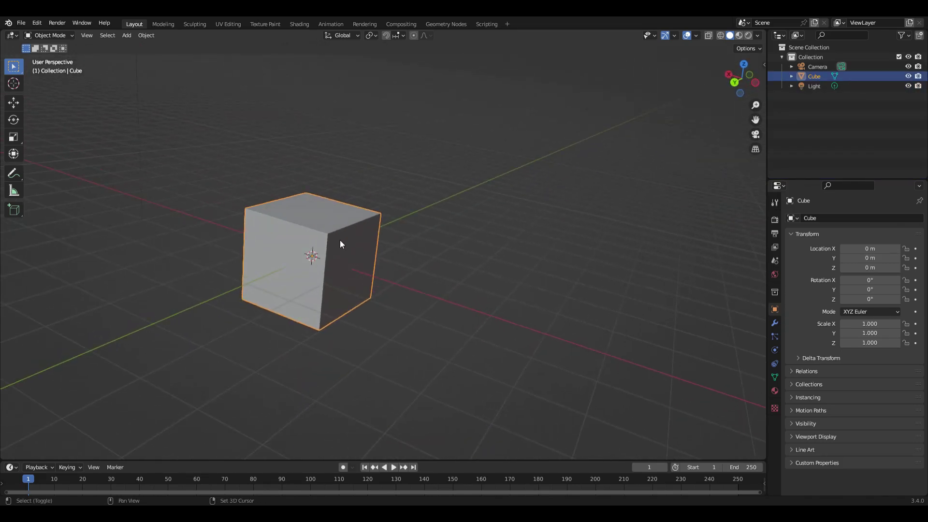
pyautogui.click(127, 35)
pyautogui.moveTo(164, 47)
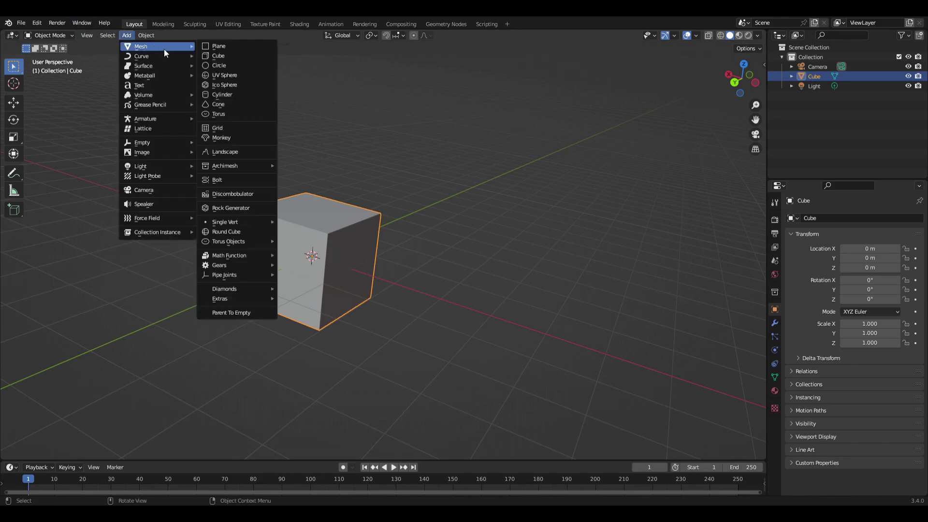
pyautogui.click(216, 57)
pyautogui.press('g')
pyautogui.press('y')
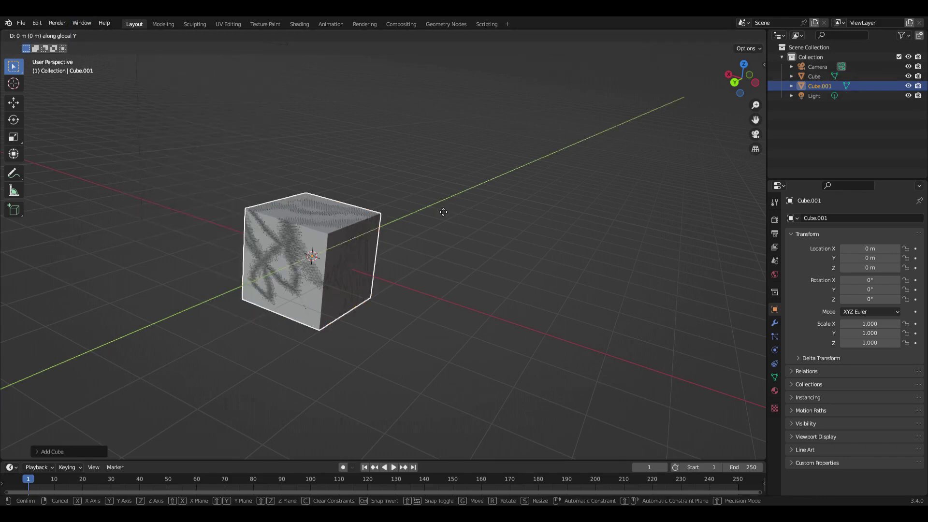
pyautogui.click(527, 170)
# - Parent the original Cube to Cube.001 using Object (Keep Transform)
pyautogui.moveTo(526, 174); pyautogui.dragTo(381, 169, button='middle')
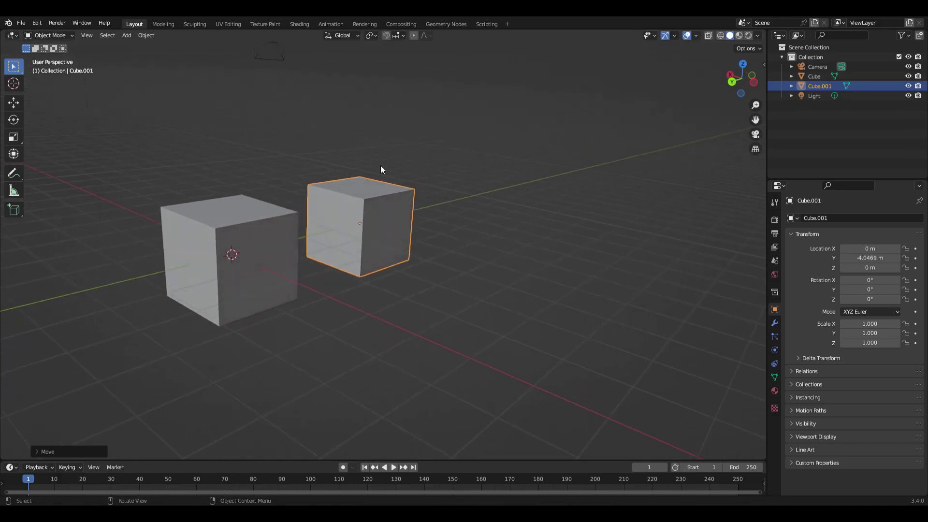
pyautogui.scroll(4, 203, 104)
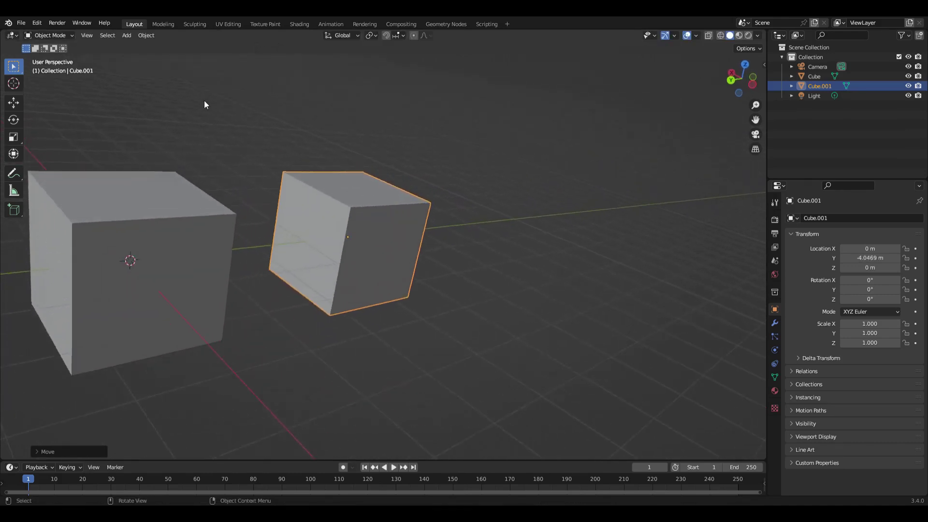
pyautogui.click(182, 234)
pyautogui.keyDown('shift'); pyautogui.click(362, 222); pyautogui.keyUp('shift')
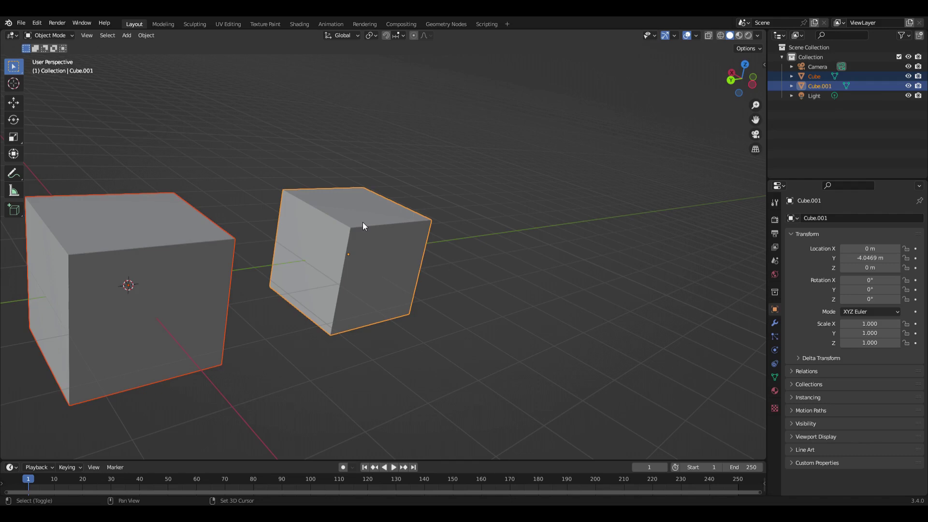
pyautogui.hotkey('ctrl', 'p')
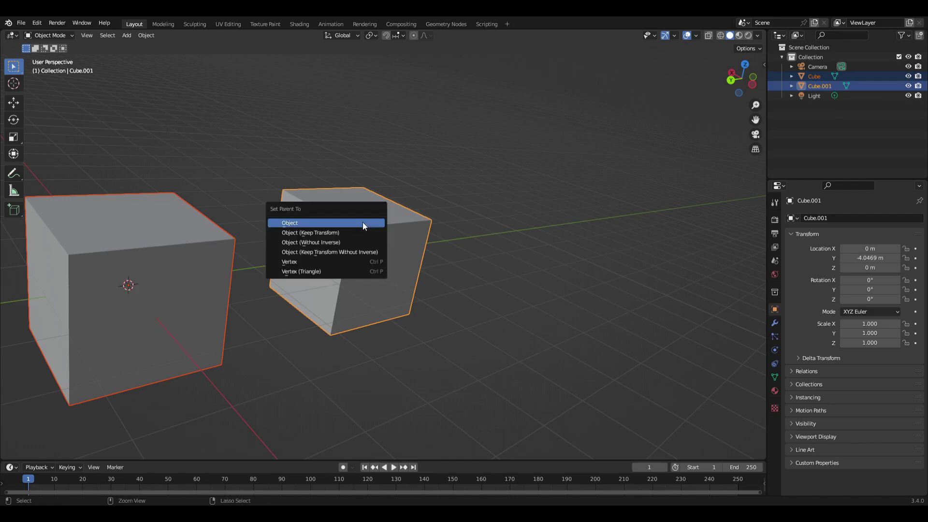
pyautogui.click(364, 231)
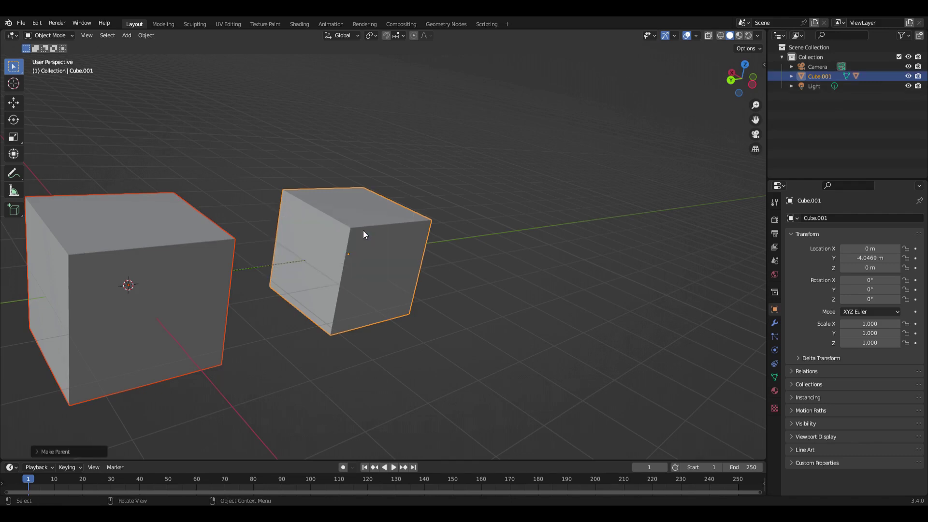
pyautogui.moveTo(407, 299); pyautogui.dragTo(392, 269, button='middle')
pyautogui.click(392, 269)
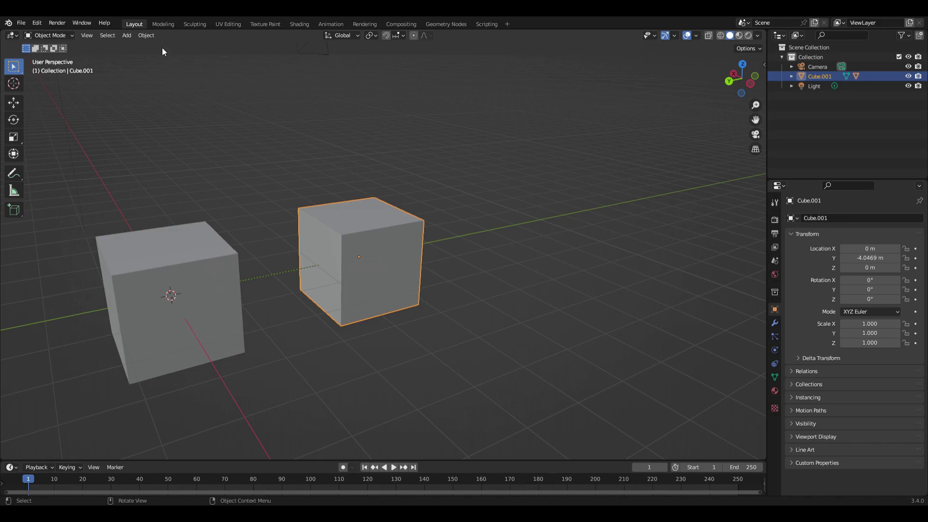
pyautogui.click(150, 37)
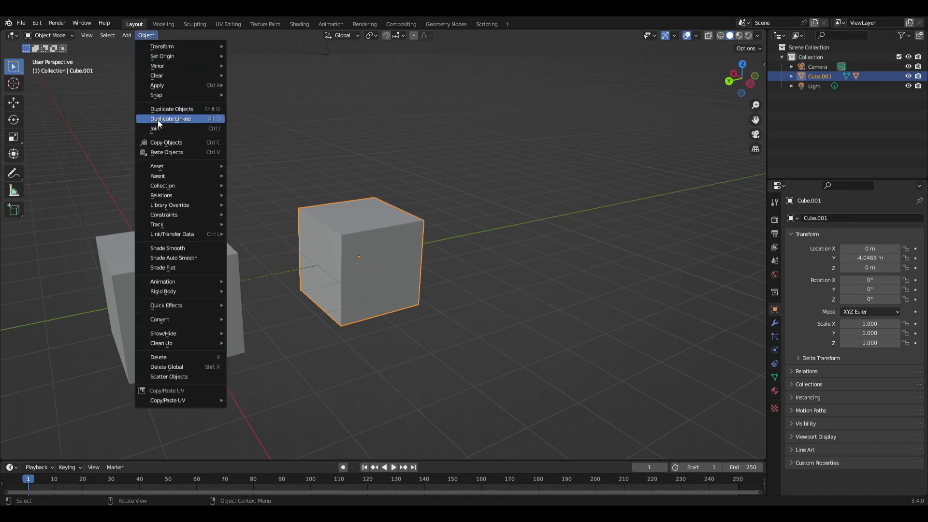
pyautogui.moveTo(207, 305)
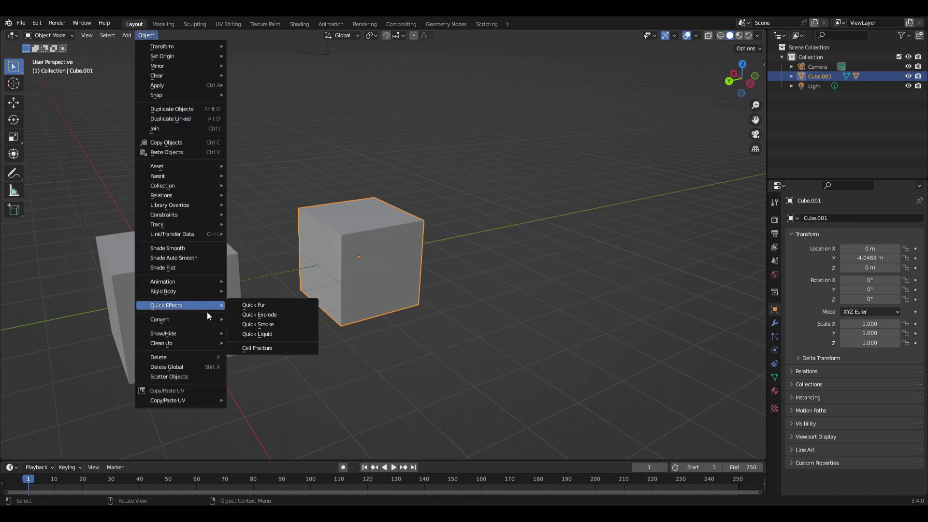
pyautogui.click(291, 349)
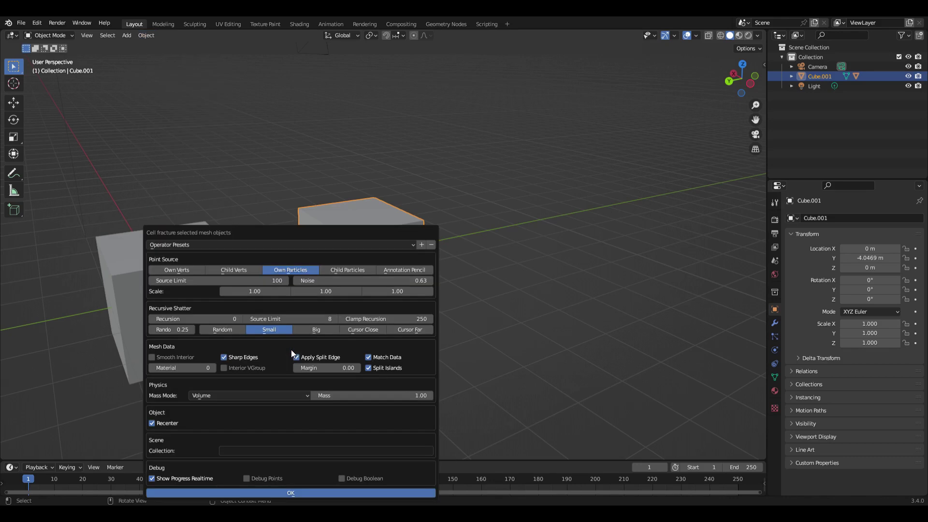
pyautogui.click(188, 270)
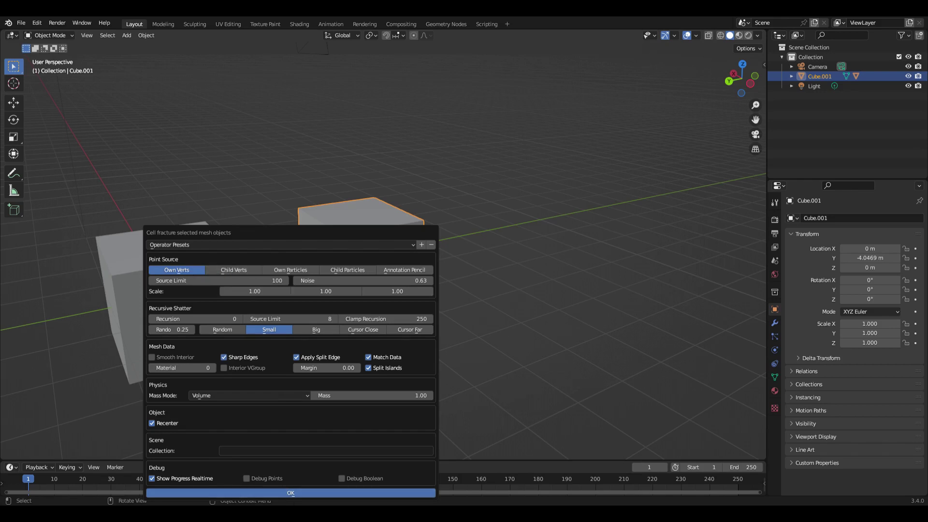
pyautogui.click(295, 494)
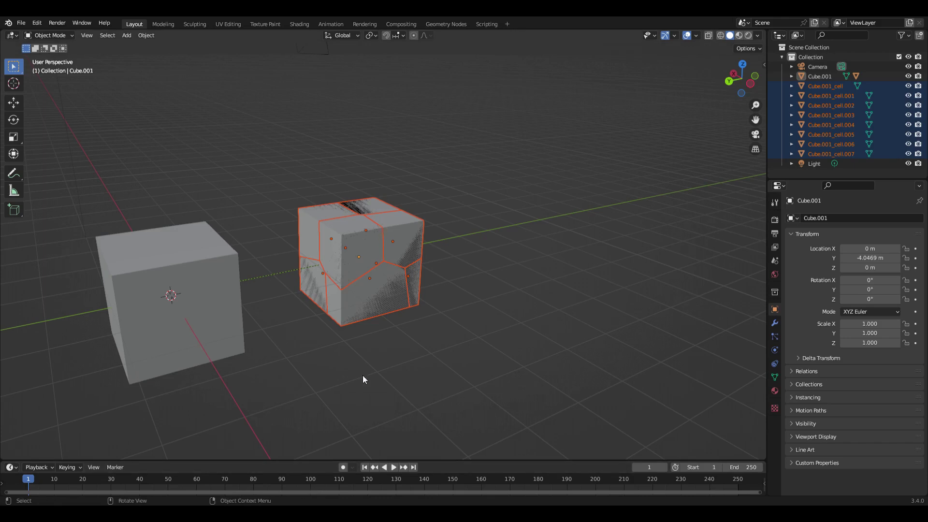
pyautogui.hotkey('ctrl', 'z')
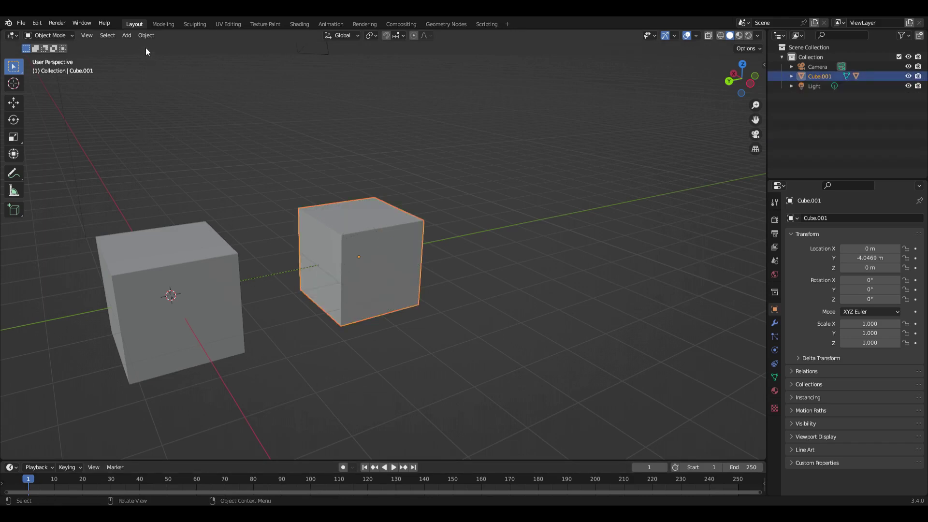
pyautogui.click(145, 35)
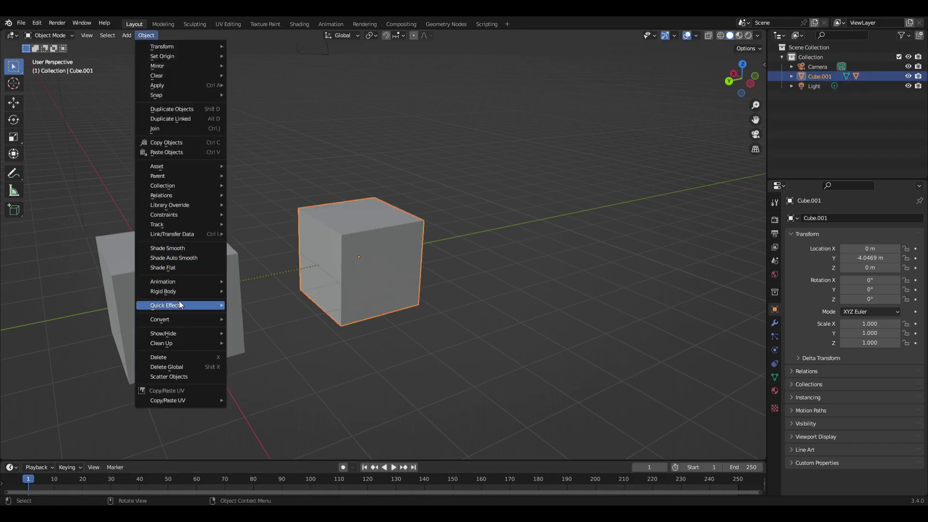
pyautogui.moveTo(179, 305)
pyautogui.click(291, 344)
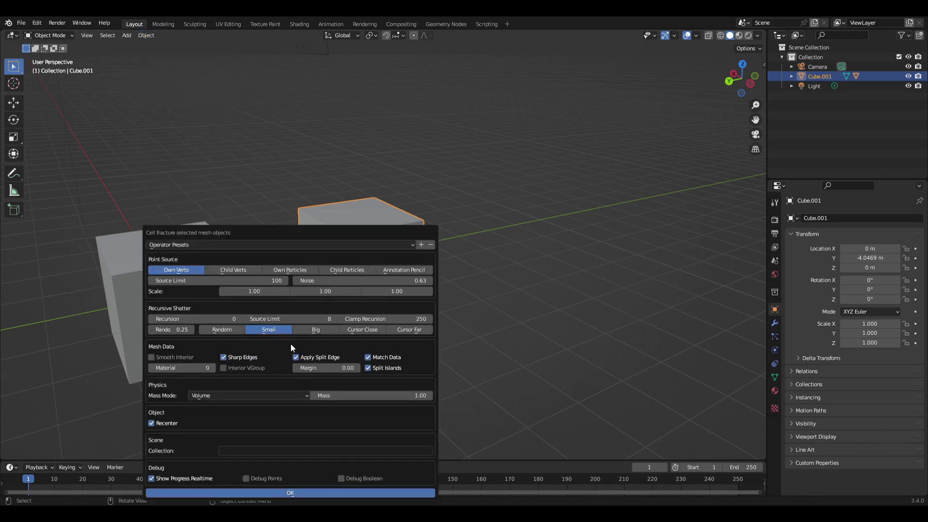
pyautogui.click(239, 270)
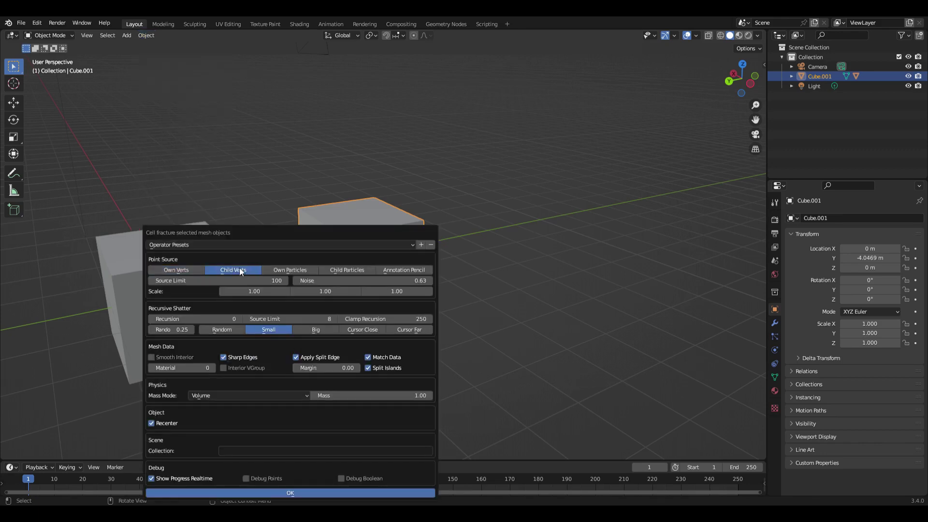
pyautogui.click(352, 493)
pyautogui.moveTo(405, 353); pyautogui.dragTo(386, 346, button='middle')
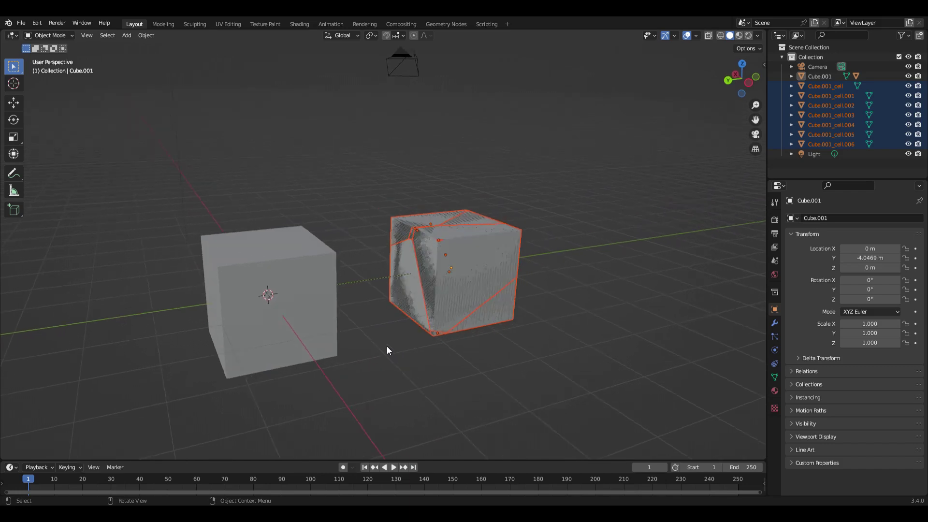
pyautogui.hotkey('ctrl', 'z')
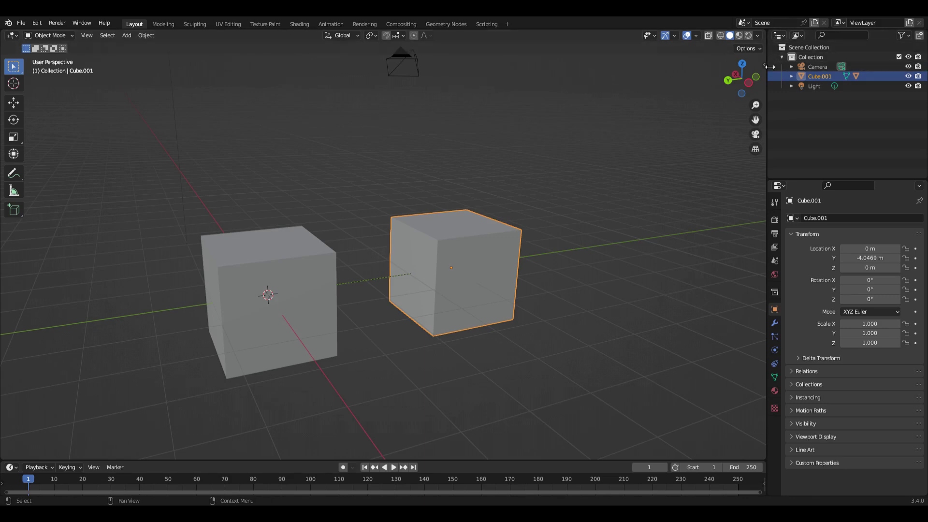
# - Clear the original Cube's parent and set Cube.001's Y location to 0 m
pyautogui.press('n')
pyautogui.click(316, 249)
pyautogui.hotkey('alt', 'p')
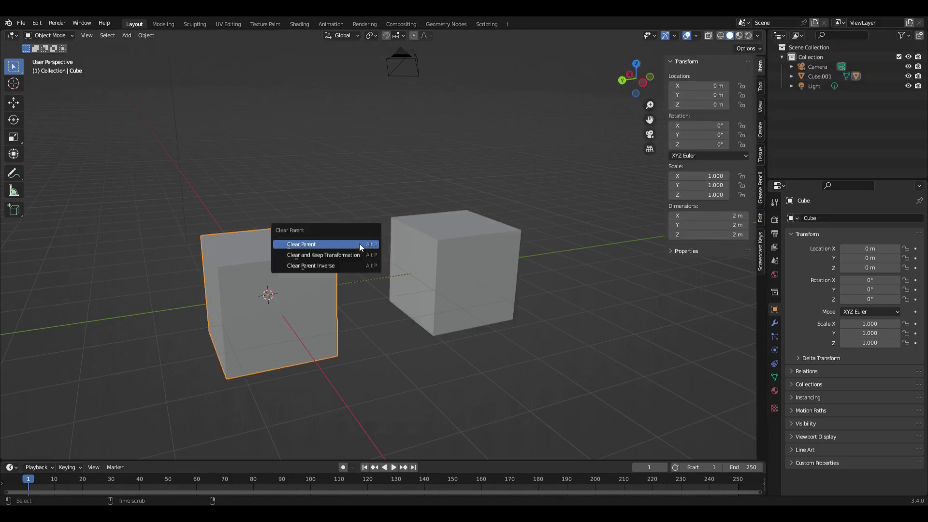
pyautogui.click(358, 243)
pyautogui.click(485, 248)
pyautogui.click(709, 95)
pyautogui.write('0')
pyautogui.press('Return')
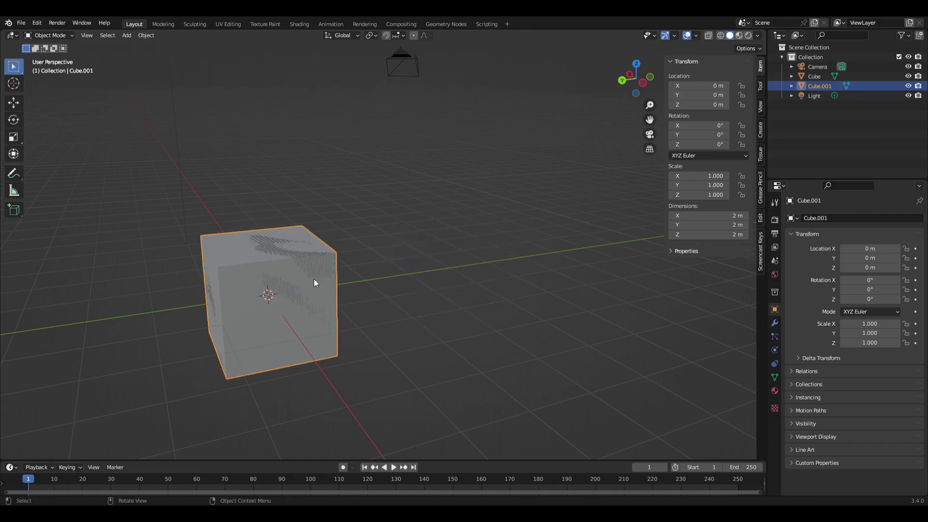
# - Parent Cube.001 under Cube with Object (Keep Transform)
pyautogui.click(799, 76)
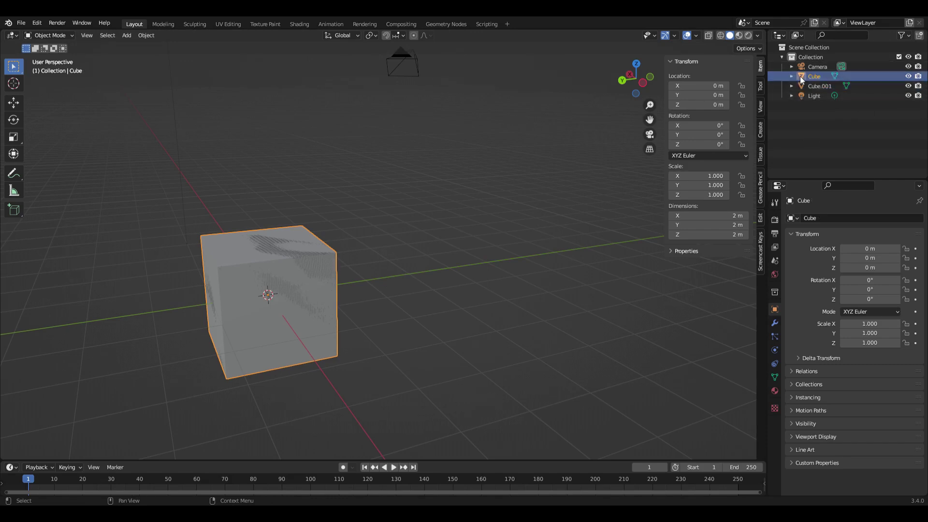
pyautogui.keyDown('shift'); pyautogui.click(802, 86); pyautogui.keyUp('shift')
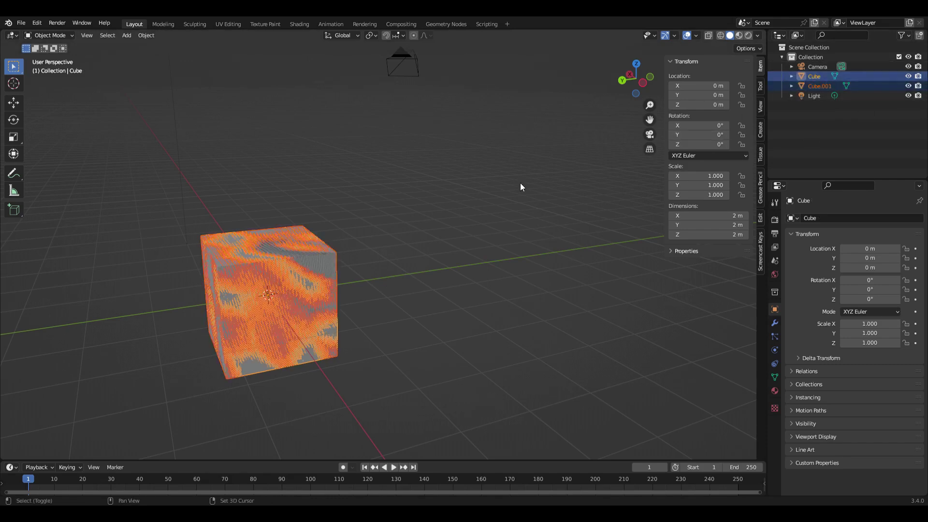
pyautogui.hotkey('ctrl', 'p')
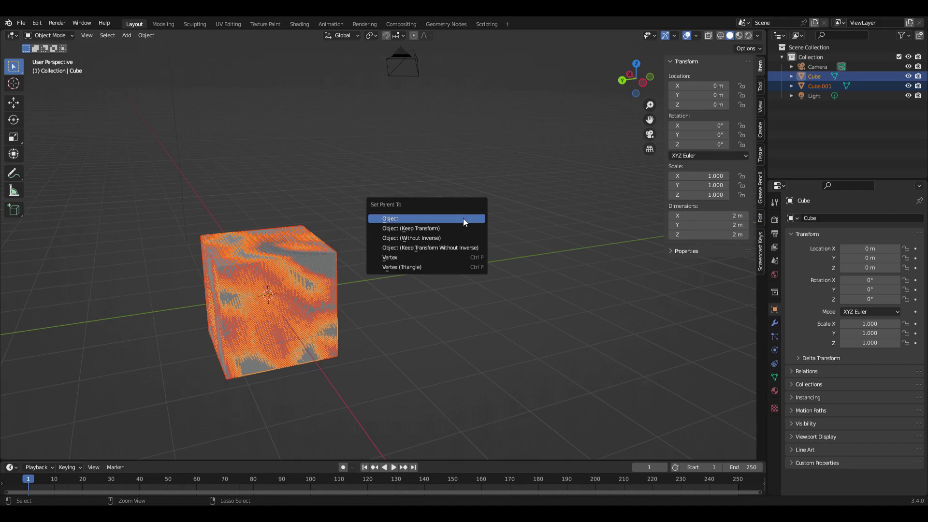
pyautogui.click(463, 228)
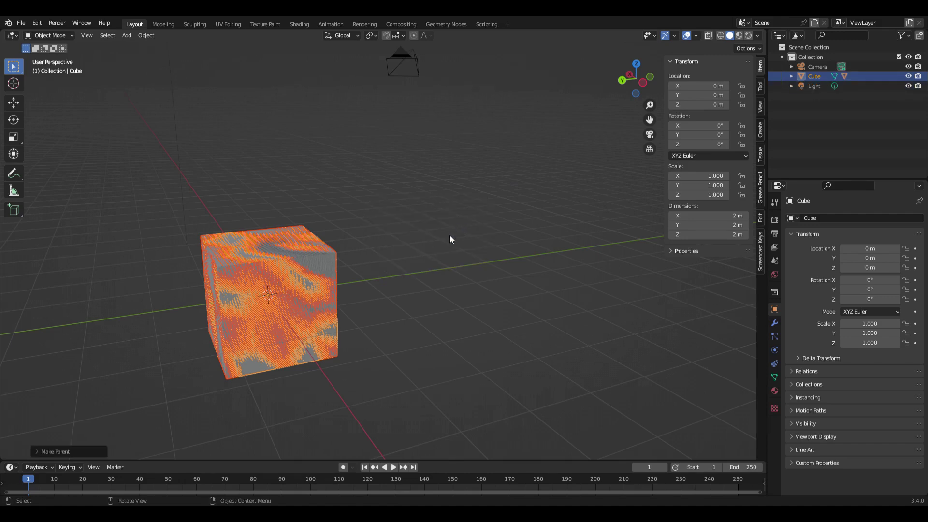
pyautogui.click(799, 77)
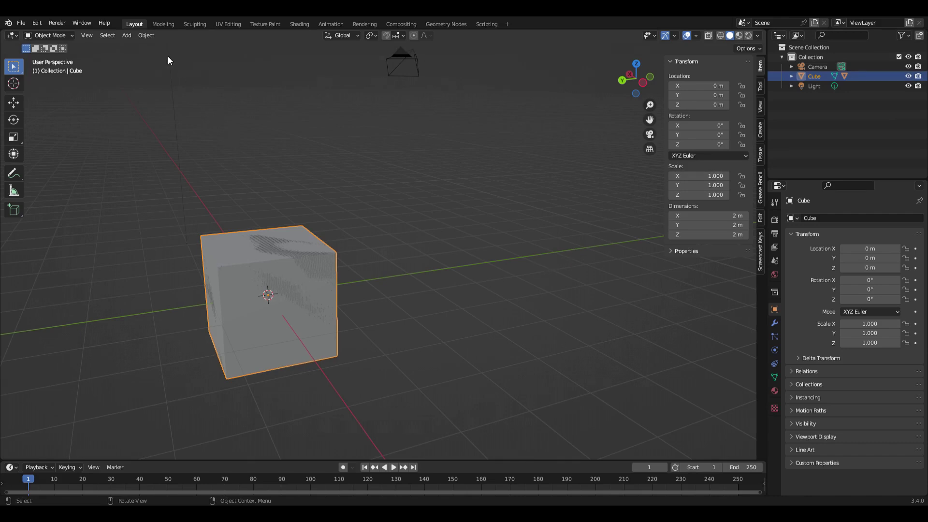
# - Run a Child Verts Cell Fracture on Cube, then delete the eight resulting Cube_cell pieces
pyautogui.click(146, 36)
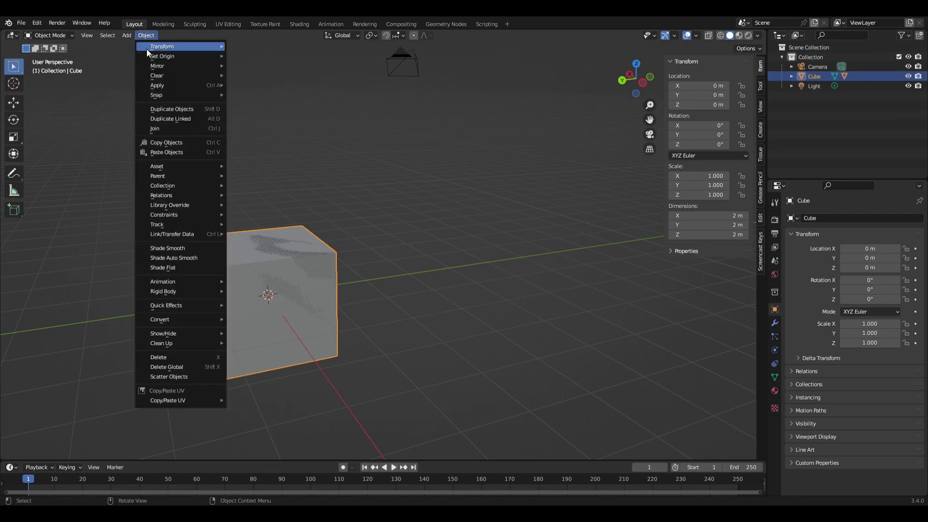
pyautogui.moveTo(188, 293)
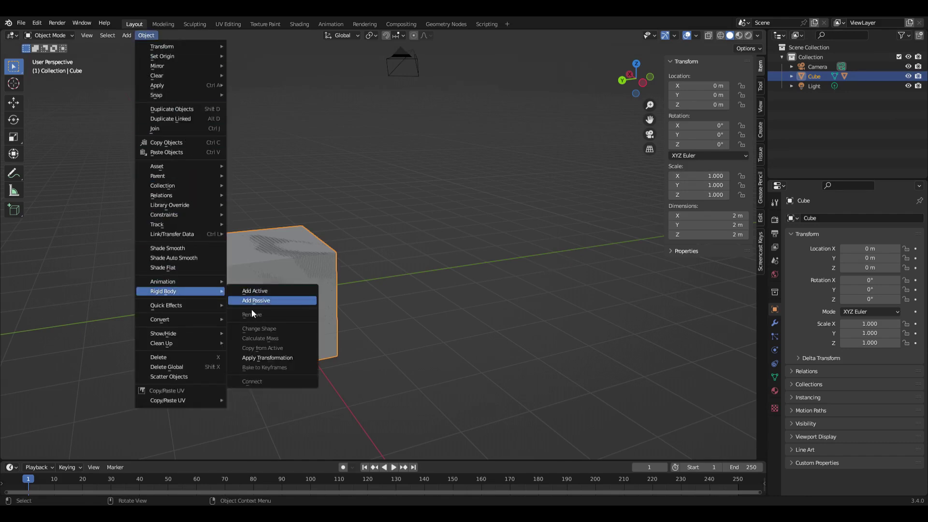
pyautogui.click(252, 349)
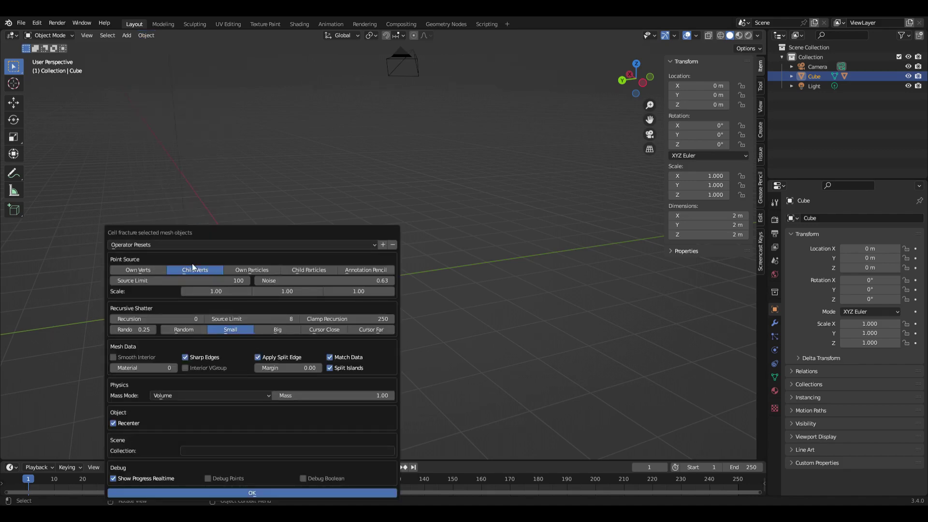
pyautogui.click(240, 492)
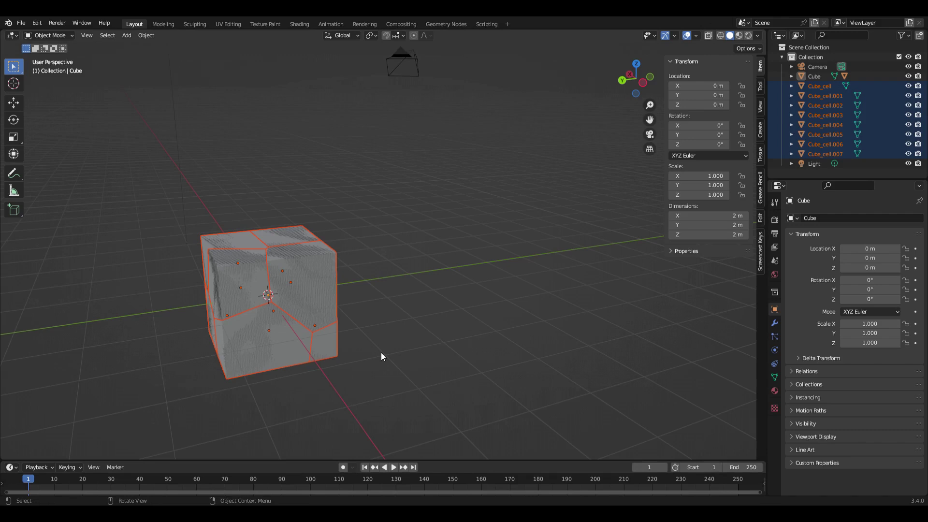
pyautogui.press('Delete')
pyautogui.click(310, 291)
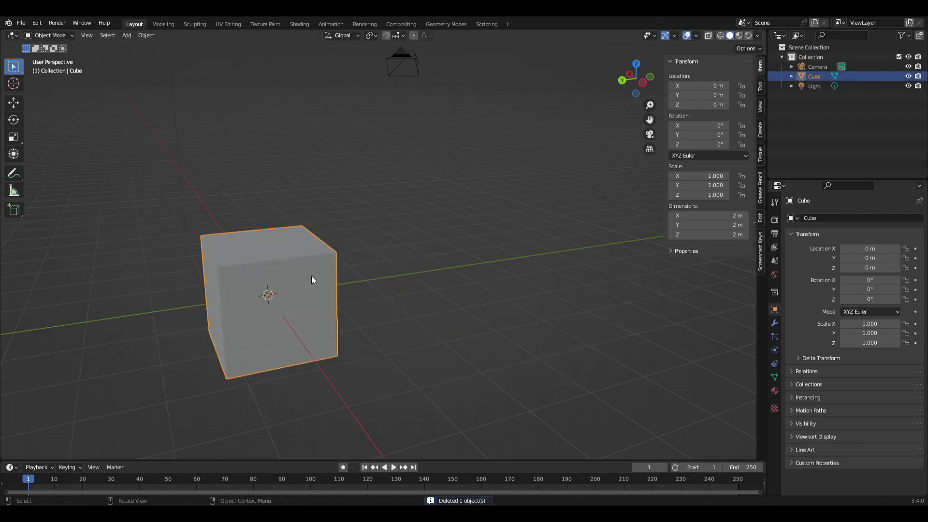
# - Shrink the original Cube to 0.658 scale
pyautogui.hotkey('ctrl', 'Tab')
pyautogui.click(376, 213)
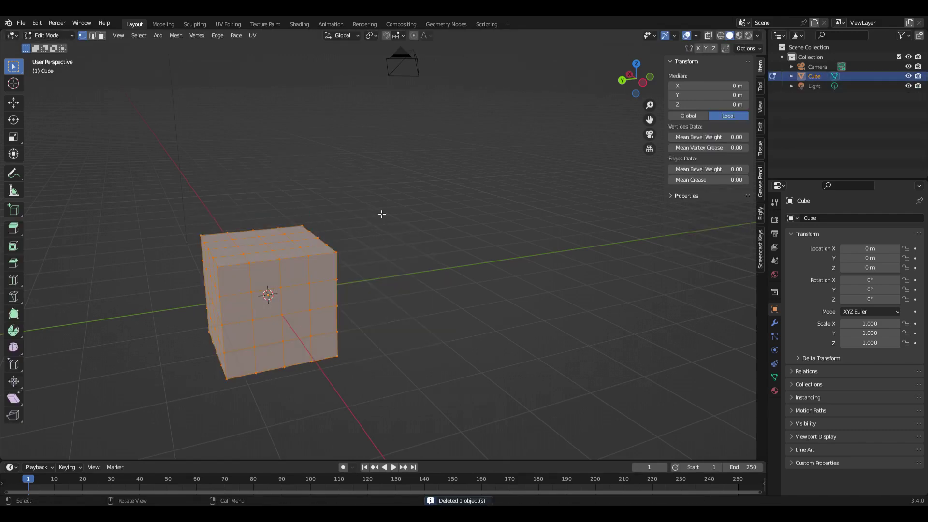
pyautogui.hotkey('ctrl', 'Tab')
pyautogui.click(370, 262)
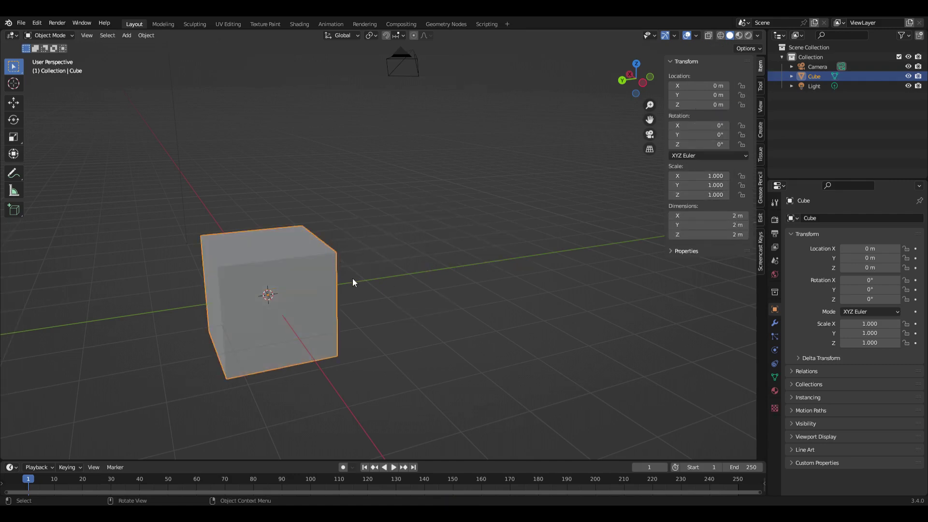
pyautogui.press('s')
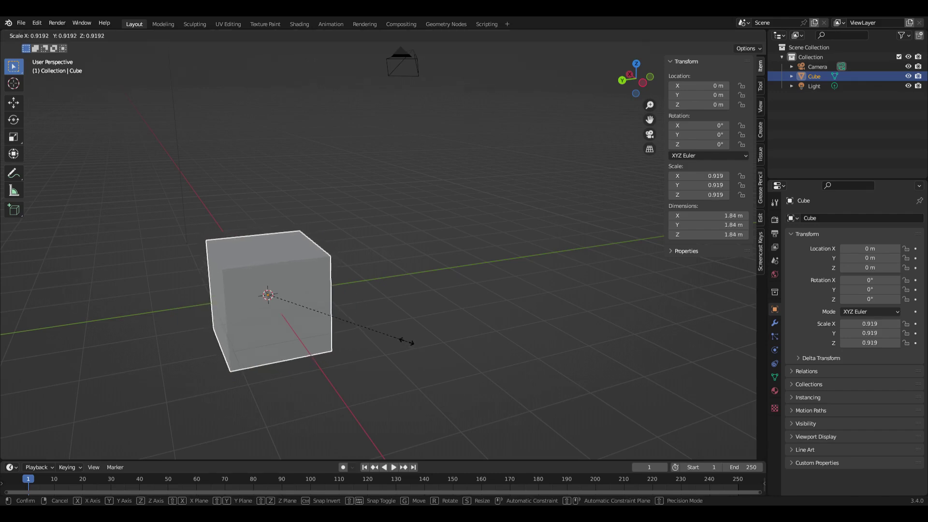
pyautogui.click(371, 318)
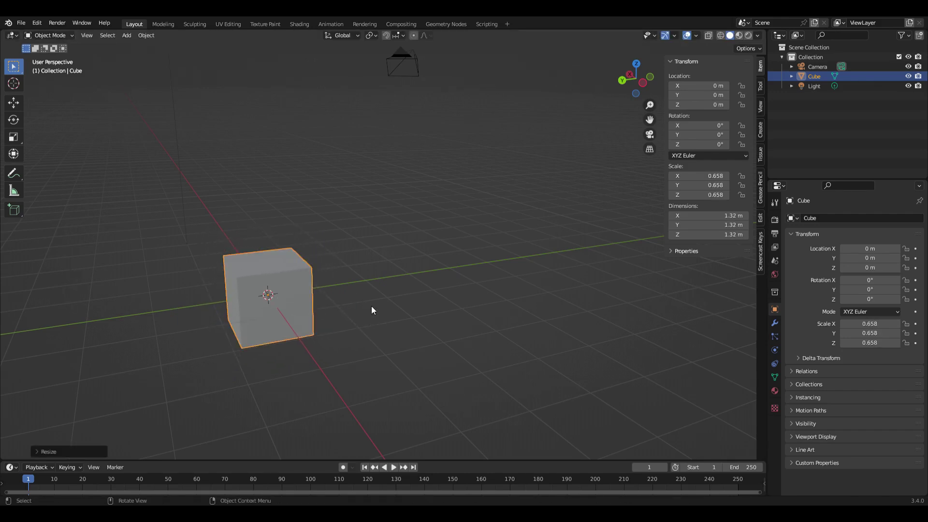
# - Add a new full-size cube, Cube.001, at the origin
pyautogui.hotkey('shift', 'a')
pyautogui.moveTo(373, 309)
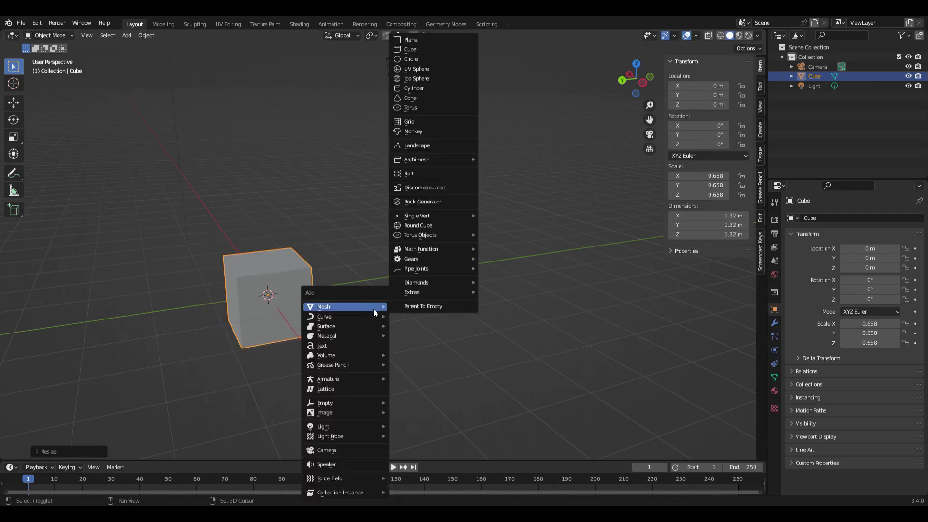
pyautogui.click(412, 51)
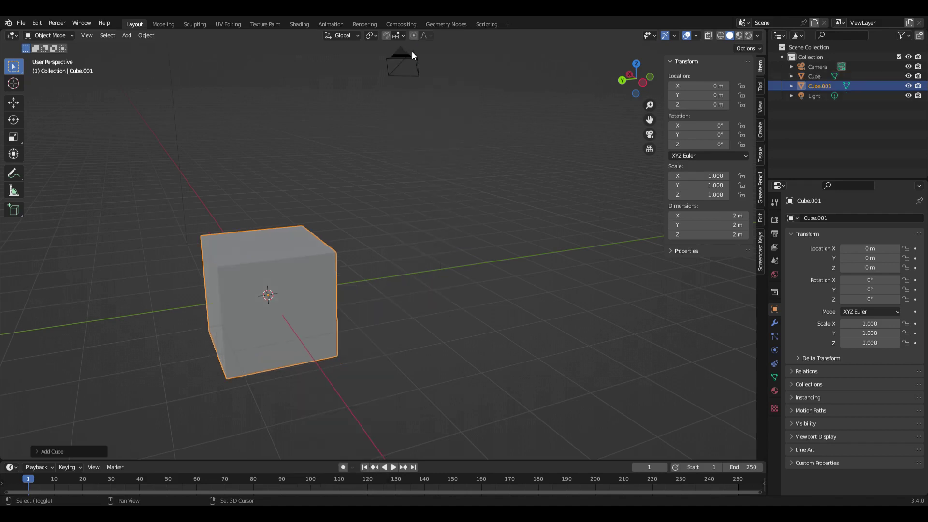
# - Apply the original Cube's scale so it reads 1.000
pyautogui.click(800, 76)
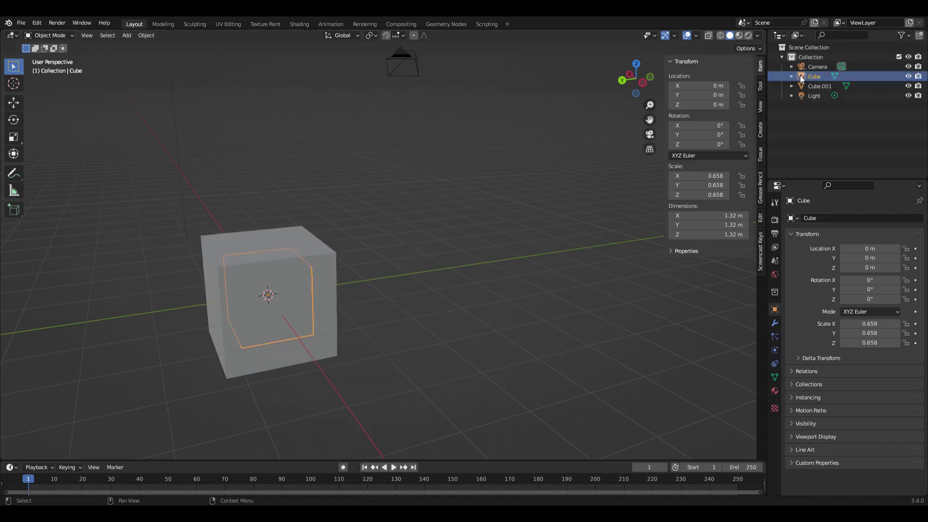
pyautogui.click(141, 36)
pyautogui.moveTo(161, 87)
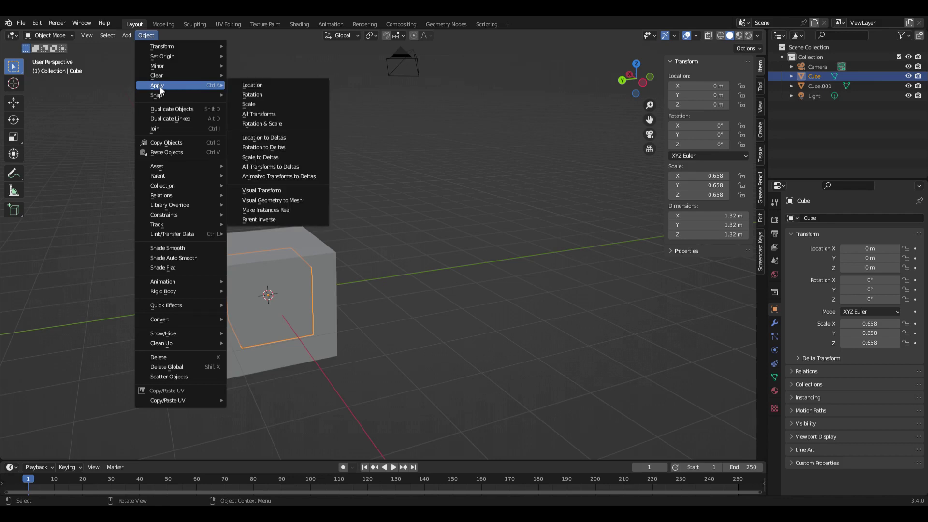
pyautogui.click(251, 105)
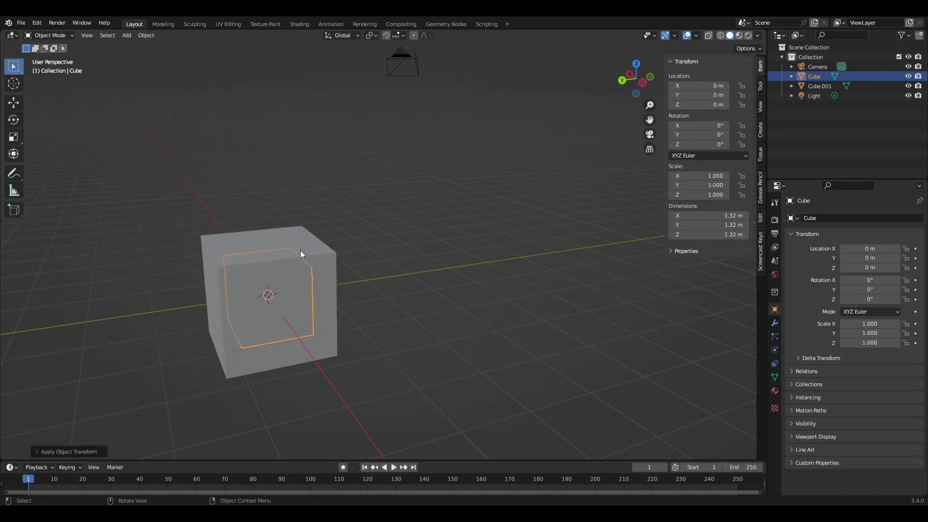
# - Parent Cube to Cube.001 with Object (Keep Transform)
pyautogui.click(331, 251)
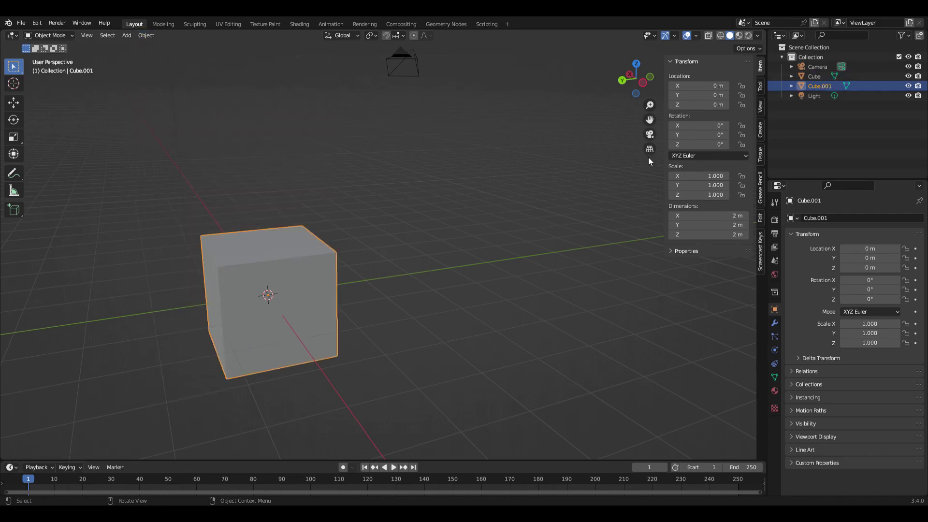
pyautogui.click(802, 76)
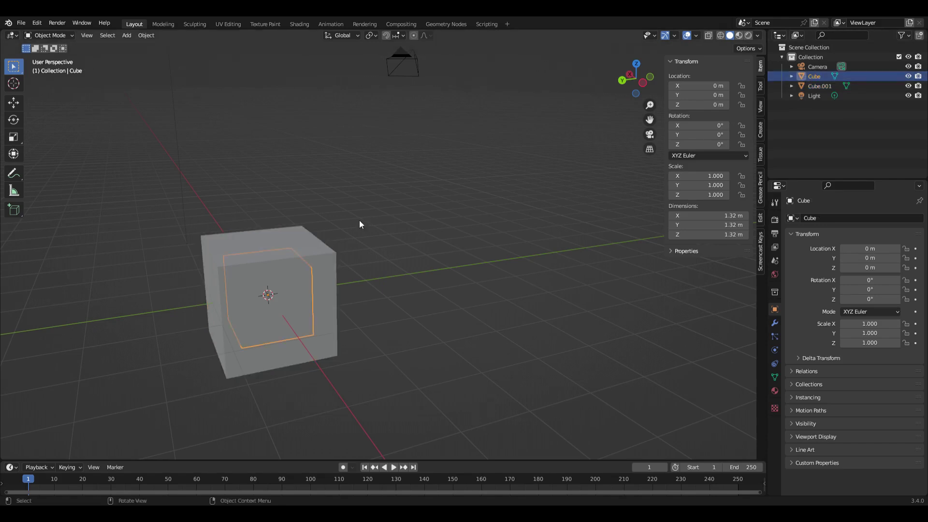
pyautogui.keyDown('shift'); pyautogui.click(317, 246); pyautogui.keyUp('shift')
pyautogui.hotkey('ctrl', 'p')
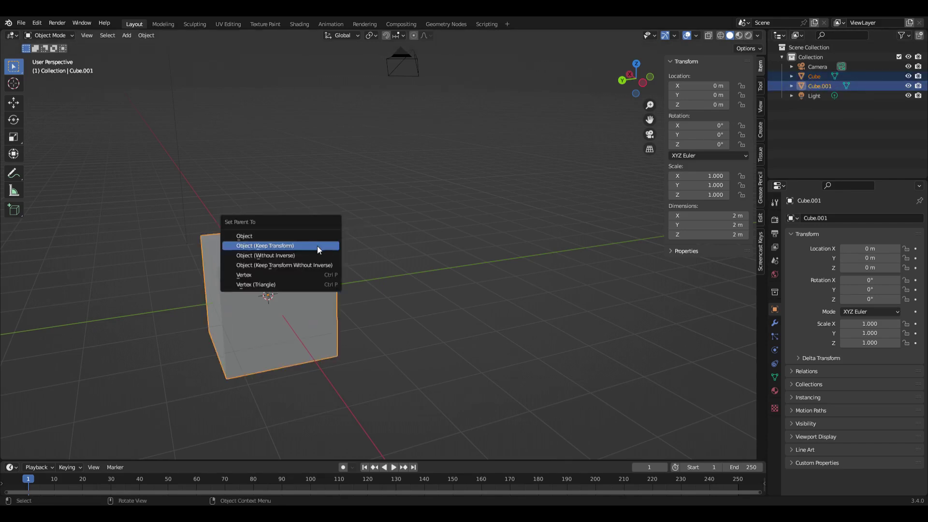
pyautogui.click(317, 245)
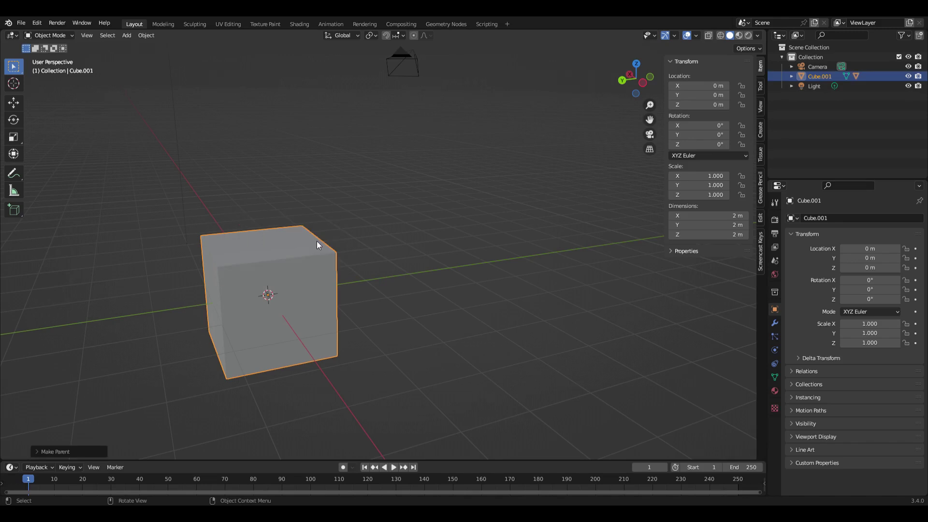
pyautogui.click(145, 36)
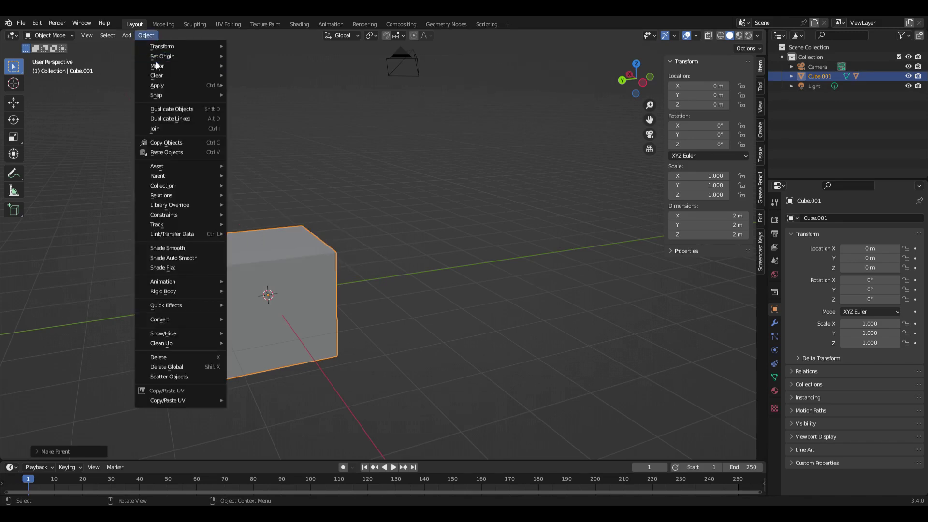
# - Cell-fracture Cube.001 using Child Verts as the point source
pyautogui.moveTo(199, 305)
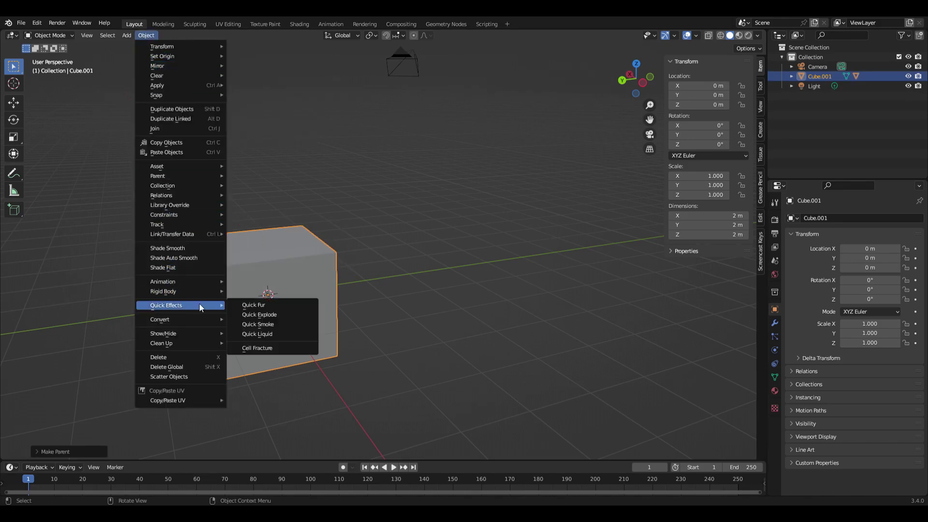
pyautogui.click(270, 347)
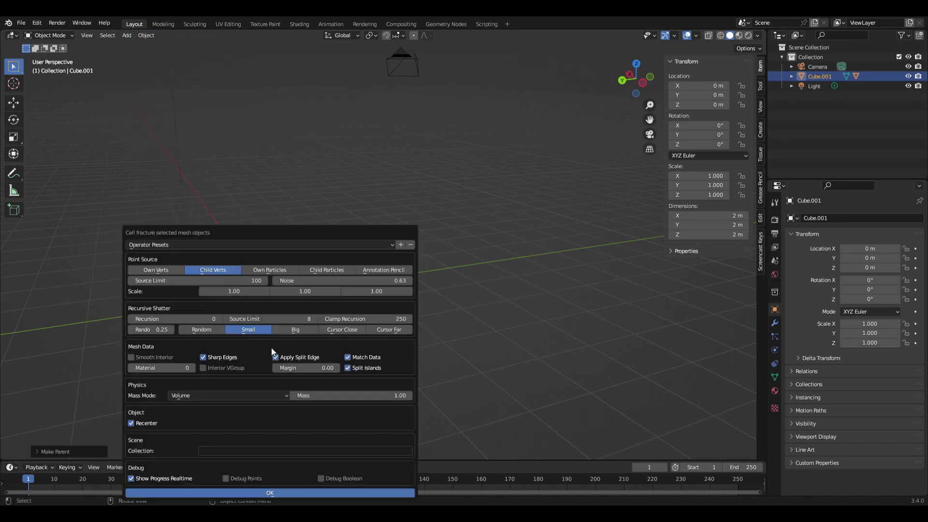
pyautogui.click(271, 493)
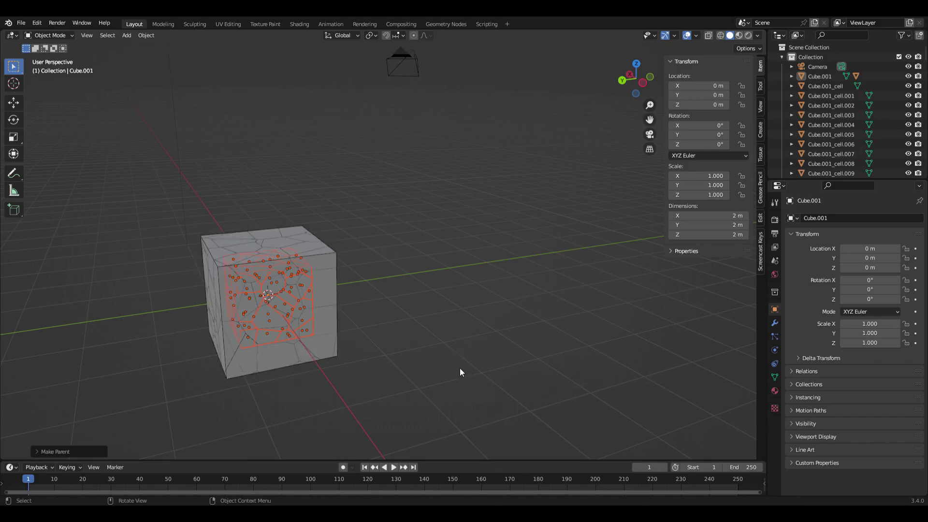
pyautogui.moveTo(420, 356); pyautogui.dragTo(448, 355, button='middle')
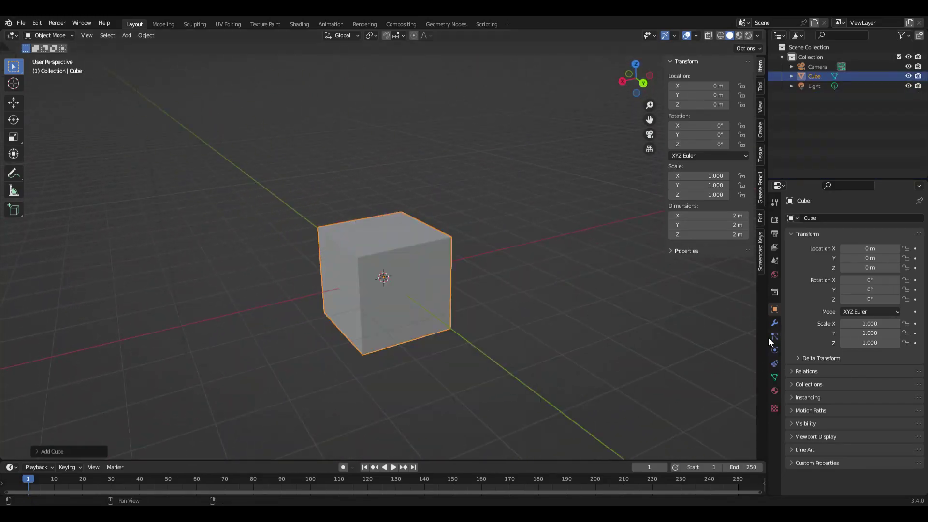
pyautogui.click(775, 337)
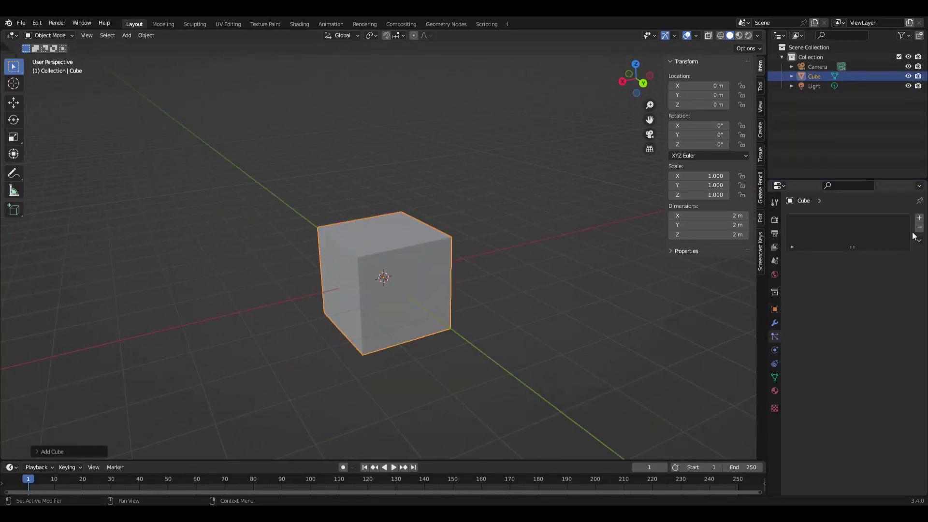
# - Add a particle system to the Cube with emission End frame 1 and Number 309
pyautogui.click(919, 218)
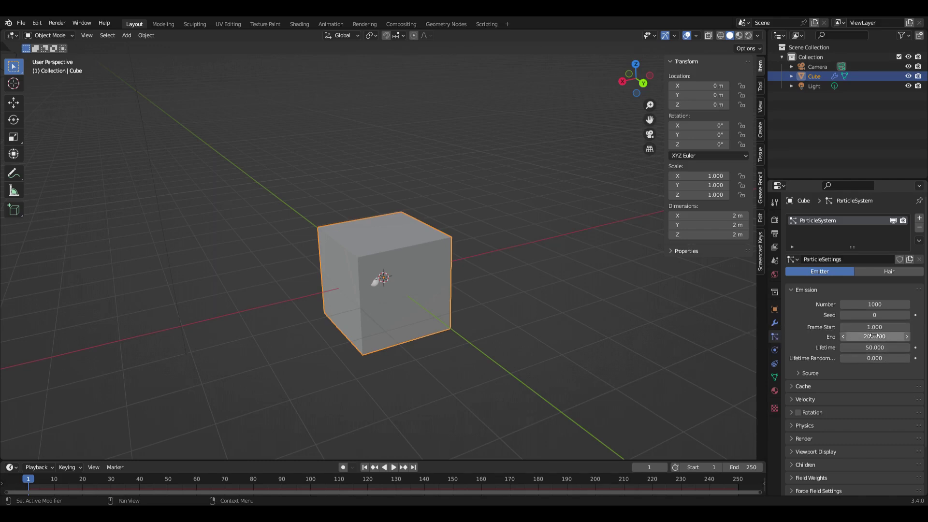
pyautogui.click(873, 336)
pyautogui.write('1')
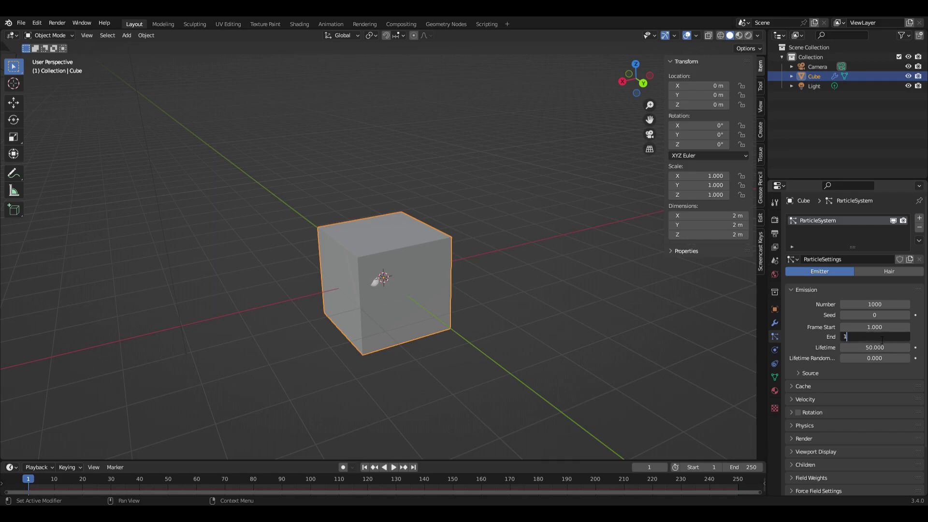
pyautogui.press('Return')
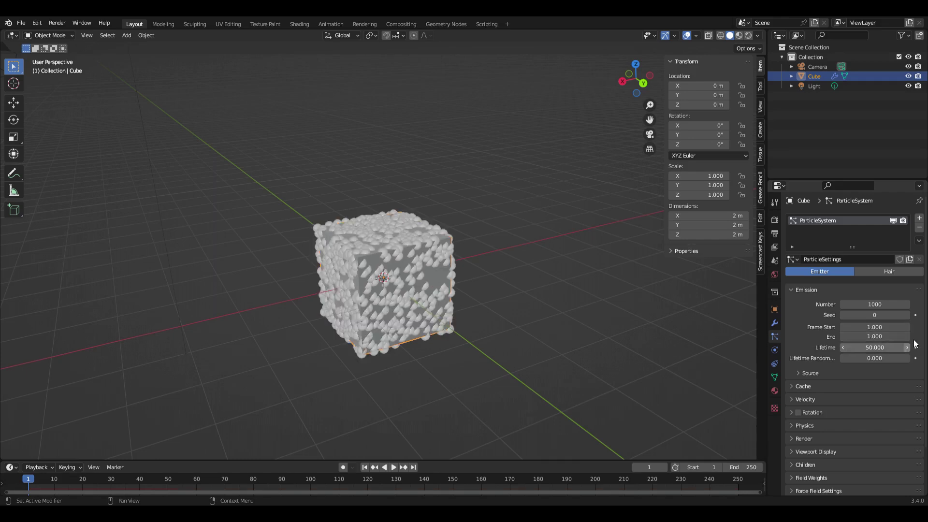
pyautogui.moveTo(874, 305); pyautogui.dragTo(894, 308)
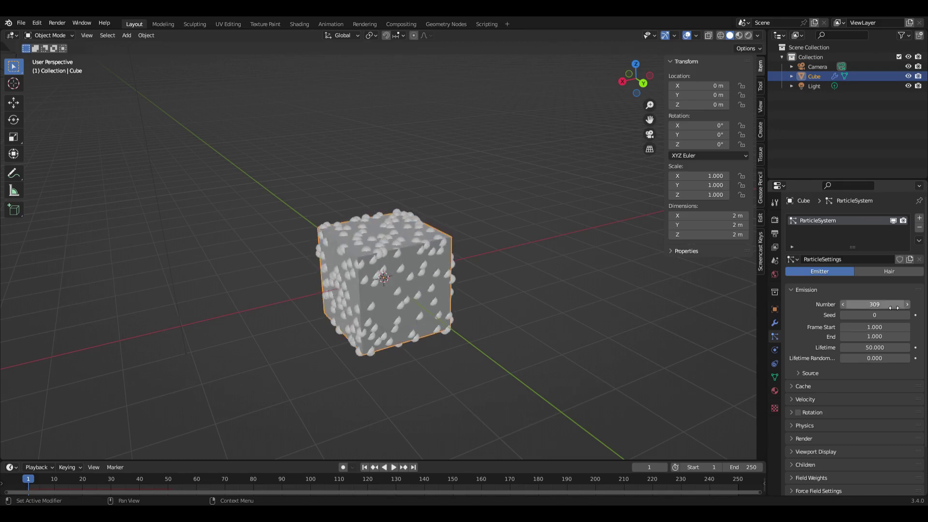
pyautogui.click(139, 37)
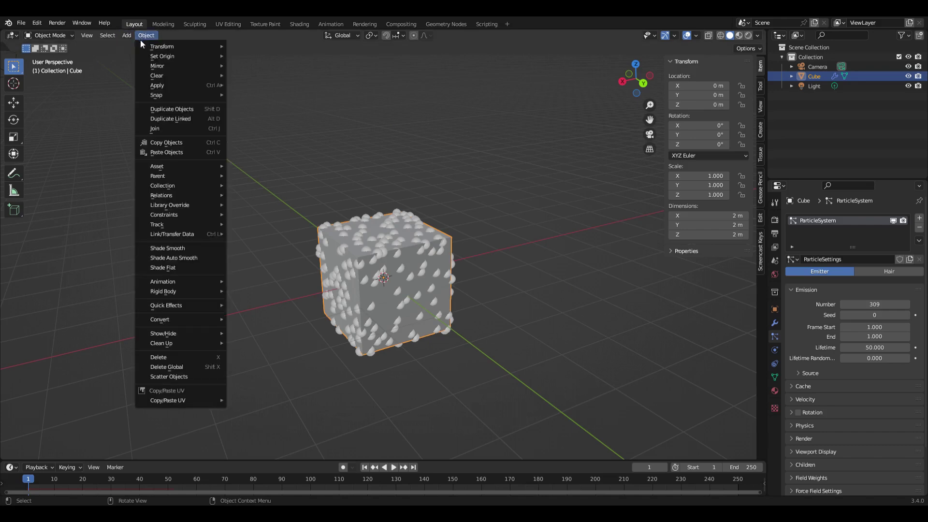
# - Cell-fracture the Cube with Own Particles as the point source
pyautogui.moveTo(198, 303)
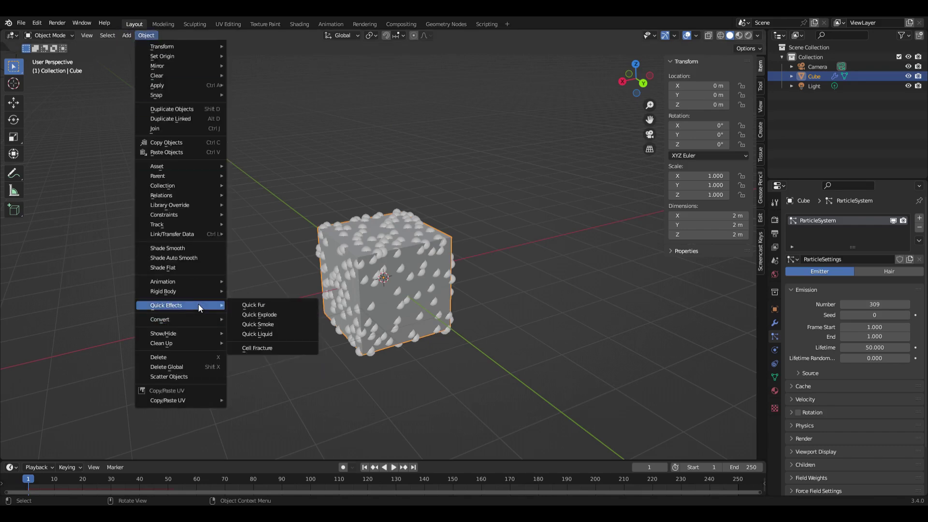
pyautogui.click(262, 349)
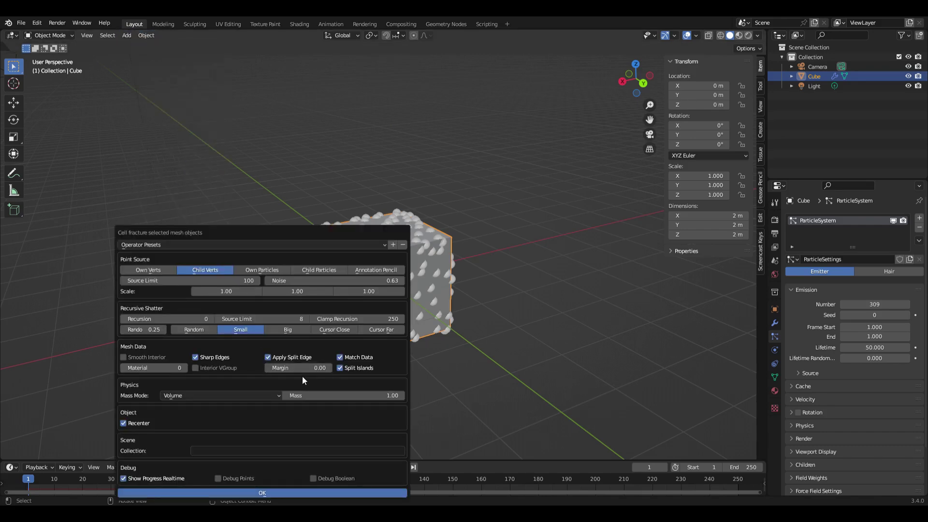
pyautogui.click(268, 268)
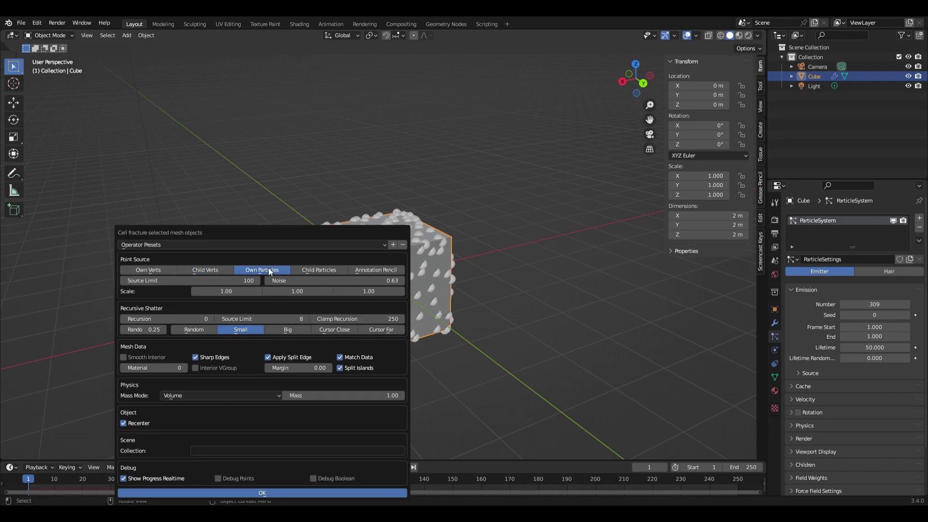
pyautogui.click(277, 492)
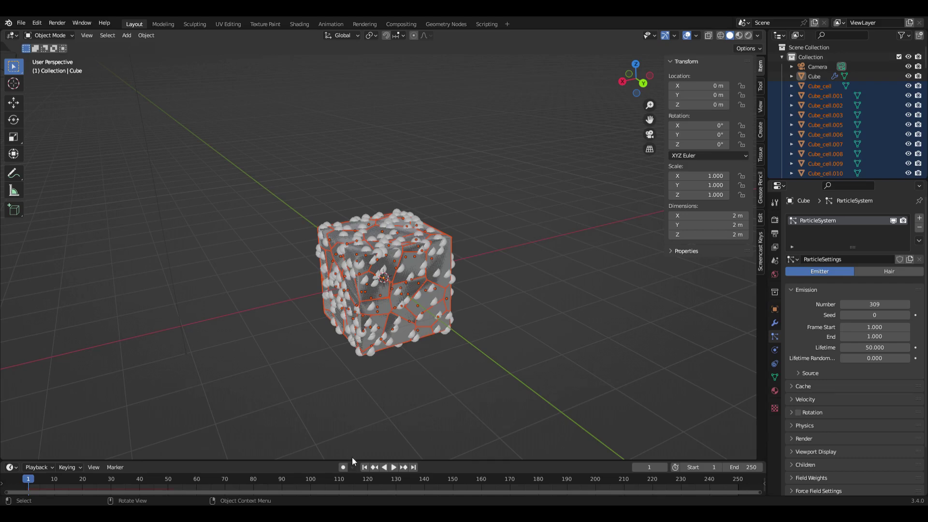
pyautogui.scroll(2, 427, 306)
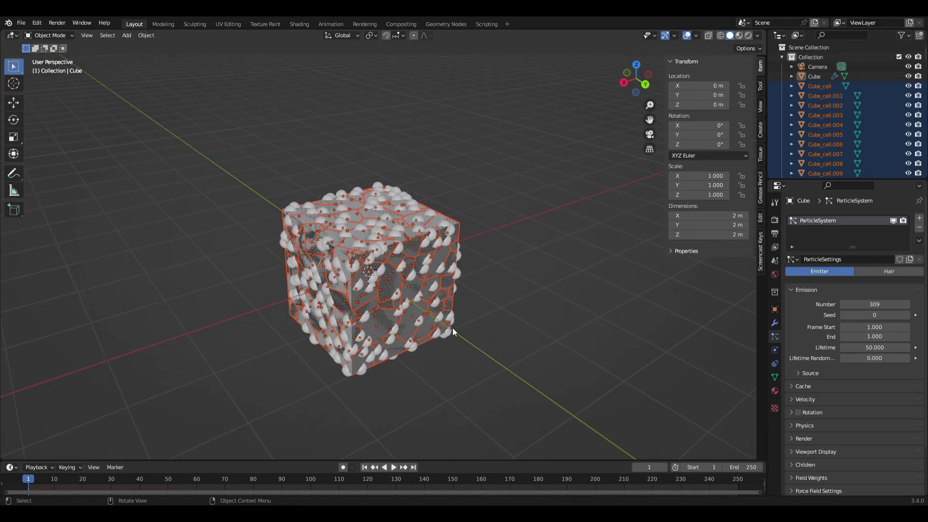
# - Add a new cube, Cube.001, and move it along Y to 2.9755 m
pyautogui.hotkey('shift', 'a')
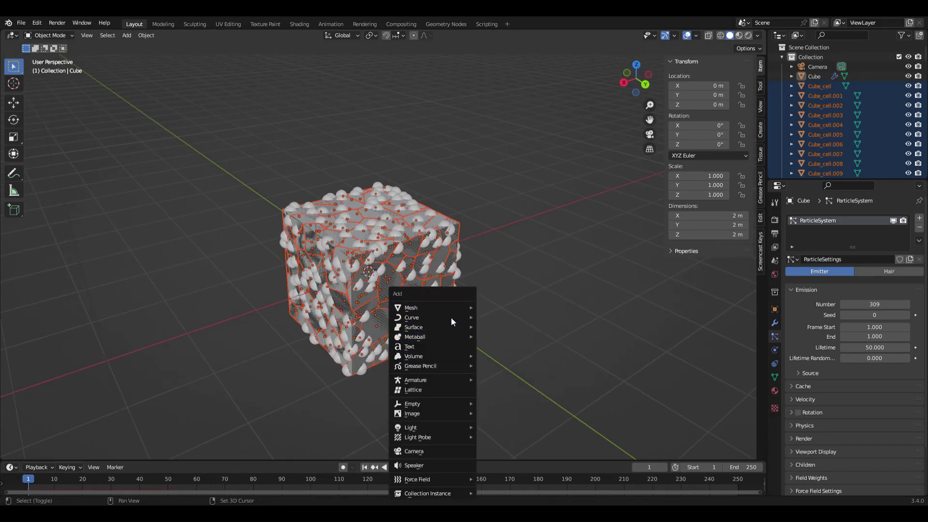
pyautogui.moveTo(446, 306)
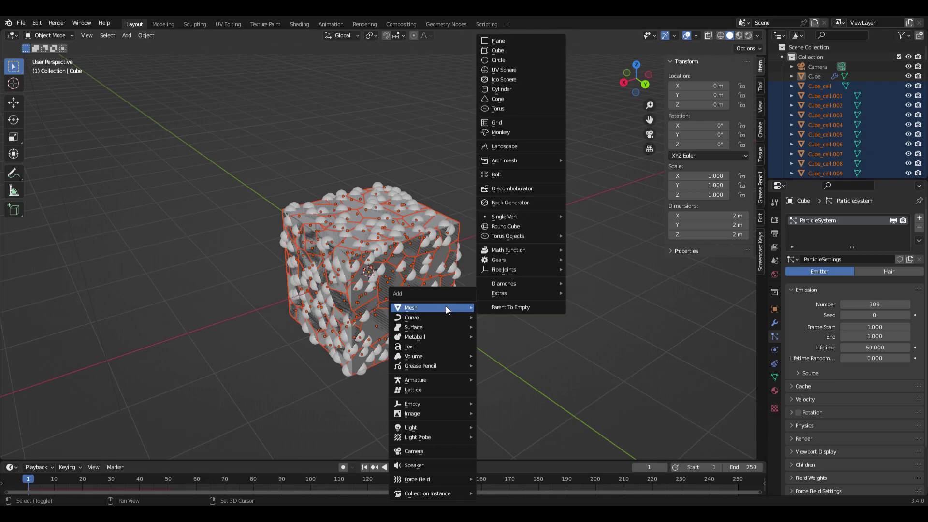
pyautogui.click(490, 48)
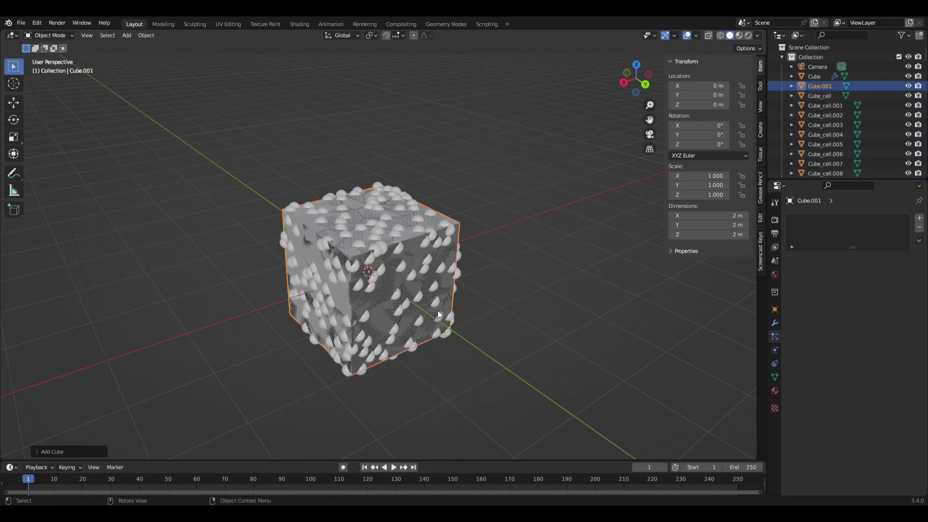
pyautogui.press('g')
pyautogui.press('y')
pyautogui.click(575, 414)
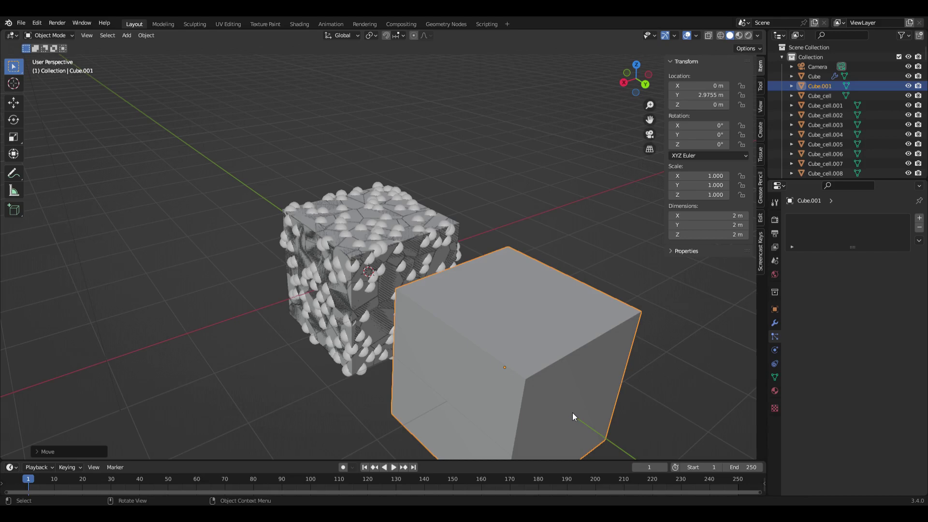
# - Parent the particle-covered Cube to the plain cube Cube.001 with Ctrl+P > Object
pyautogui.moveTo(544, 247); pyautogui.dragTo(408, 224, button='middle')
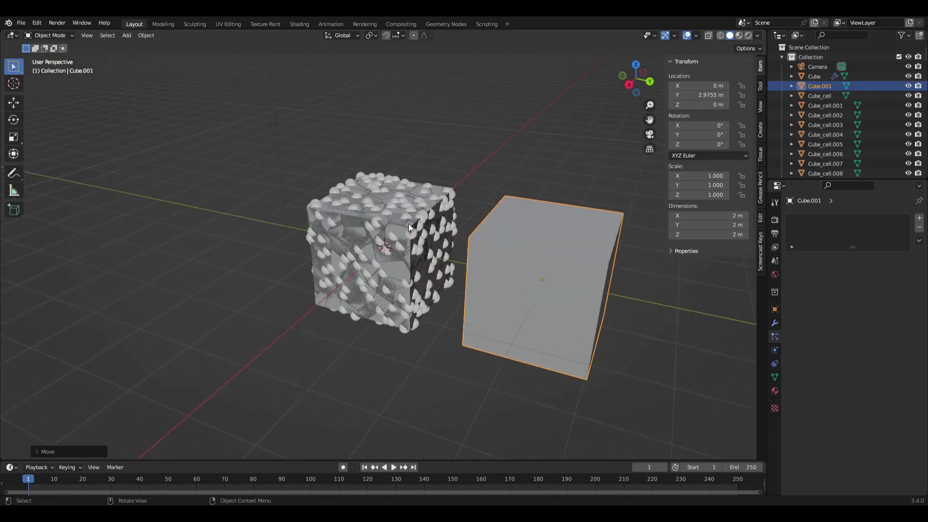
pyautogui.click(408, 225)
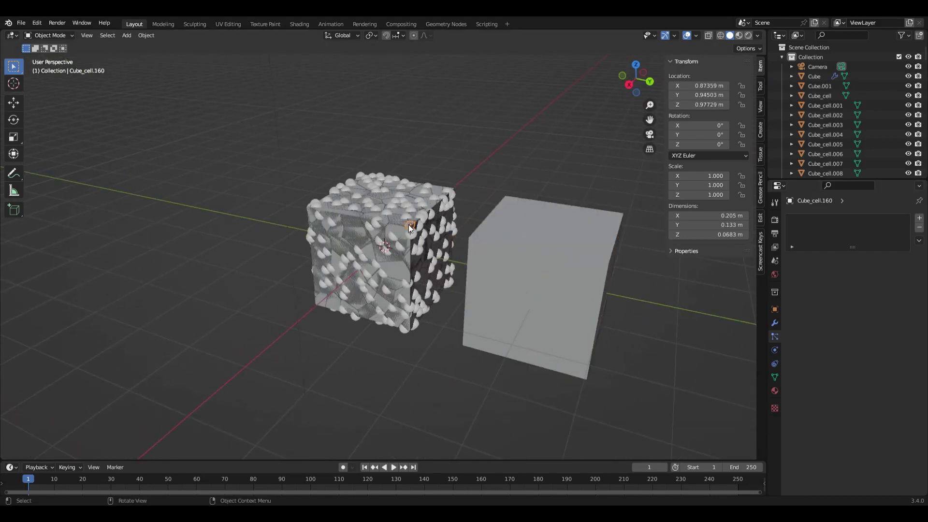
pyautogui.click(799, 77)
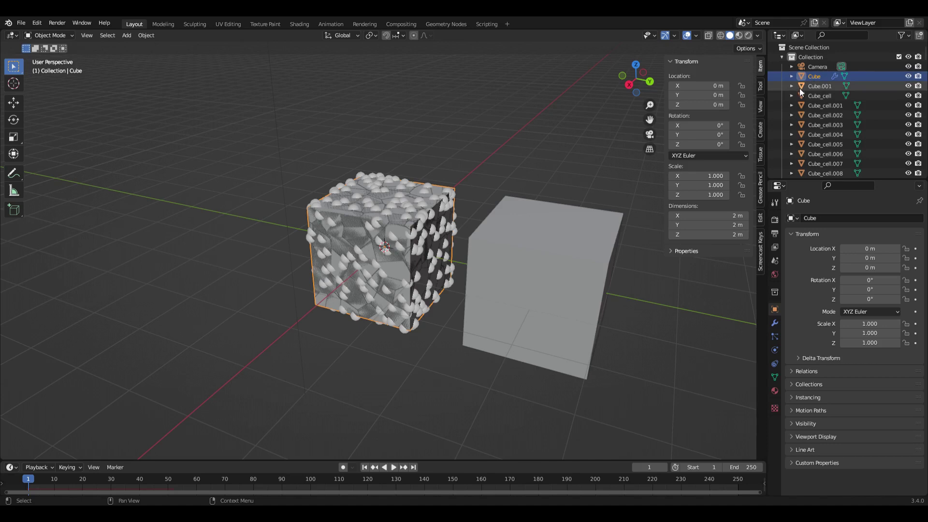
pyautogui.click(800, 88)
pyautogui.click(799, 78)
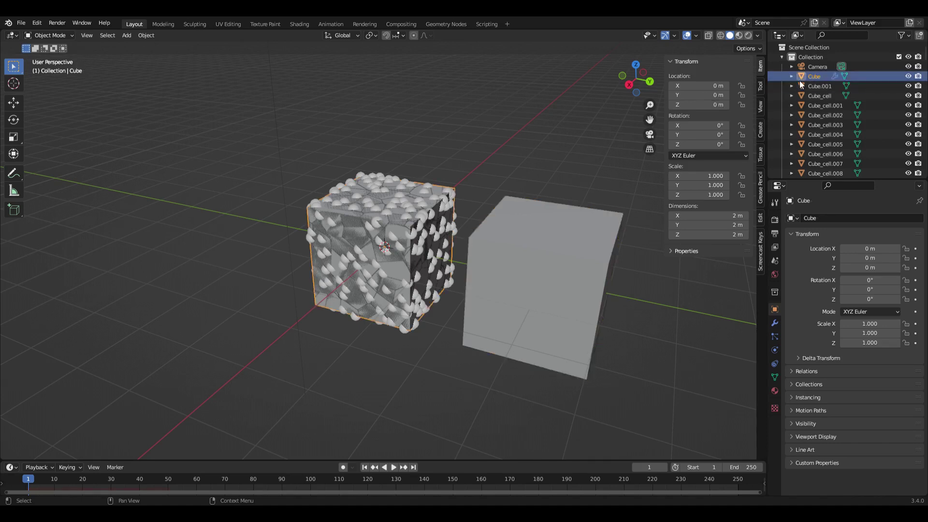
pyautogui.keyDown('shift'); pyautogui.click(800, 85); pyautogui.keyUp('shift')
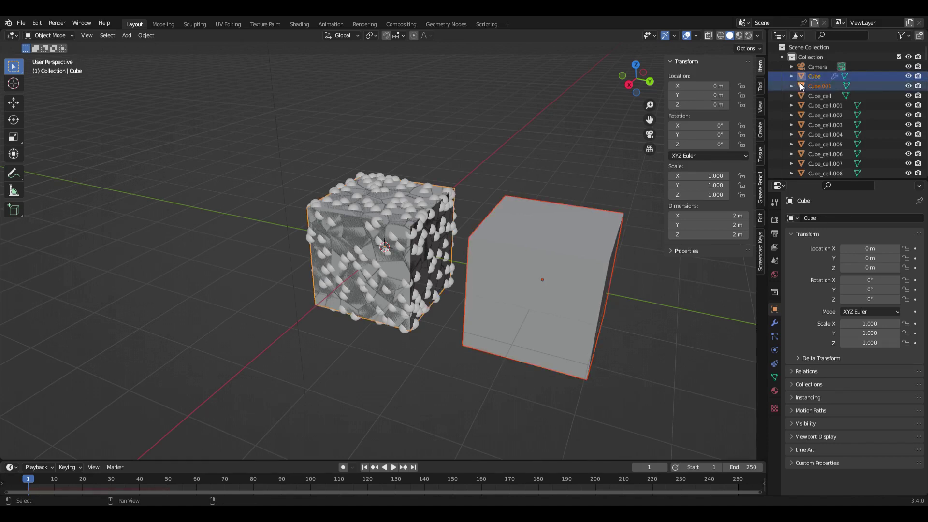
pyautogui.click(800, 79)
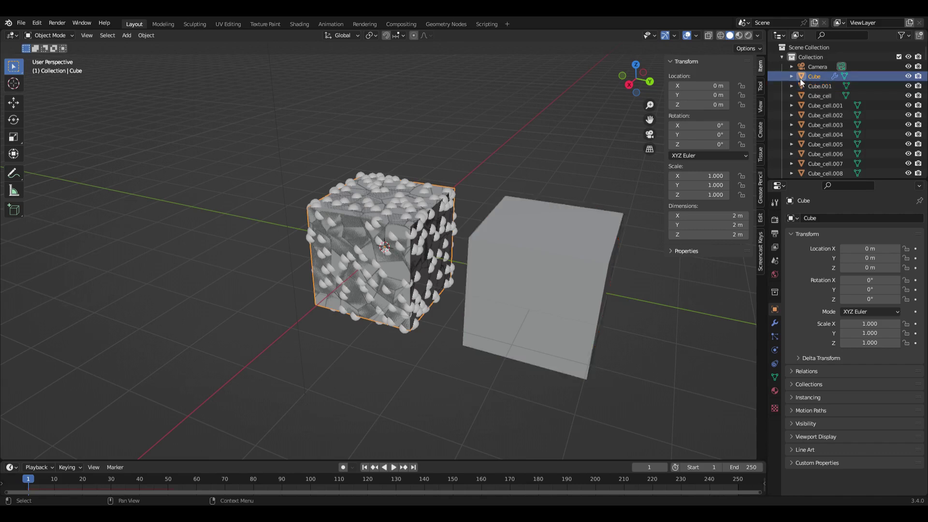
pyautogui.keyDown('shift'); pyautogui.click(592, 228); pyautogui.keyUp('shift')
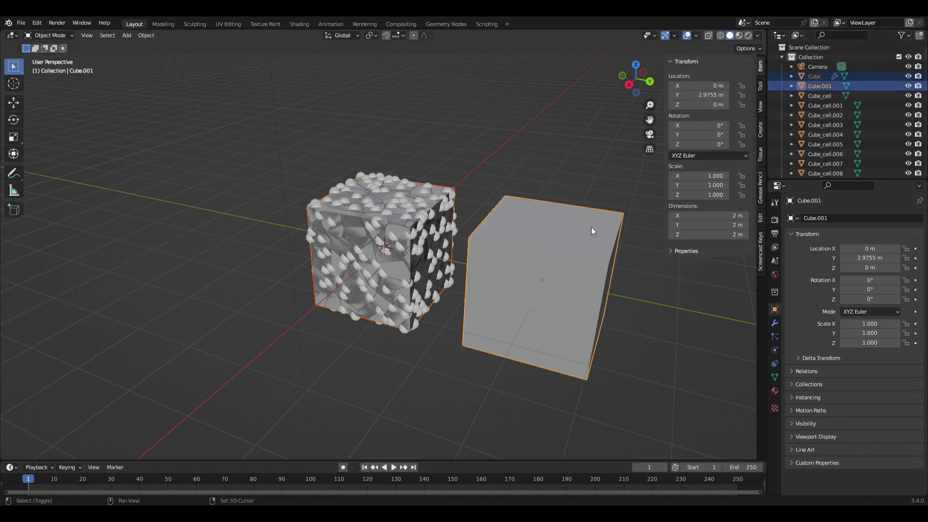
pyautogui.hotkey('ctrl', 'p')
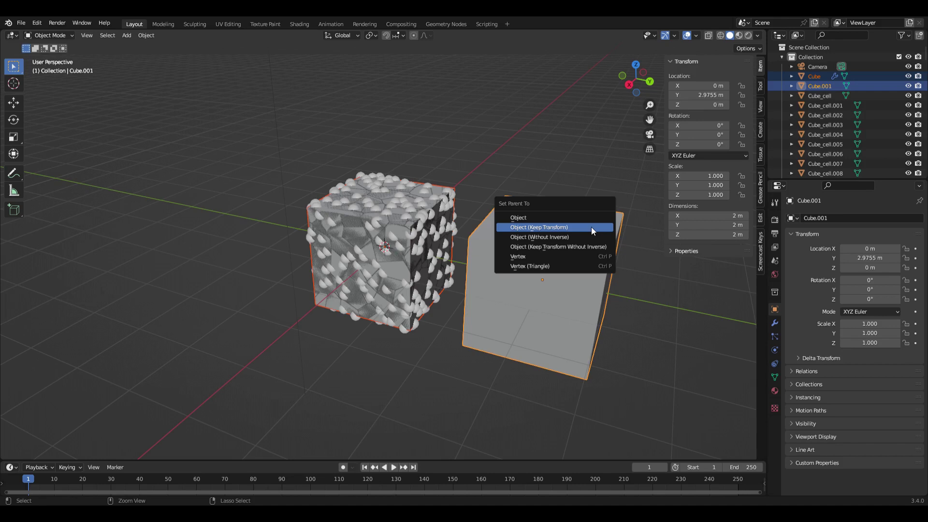
pyautogui.click(584, 219)
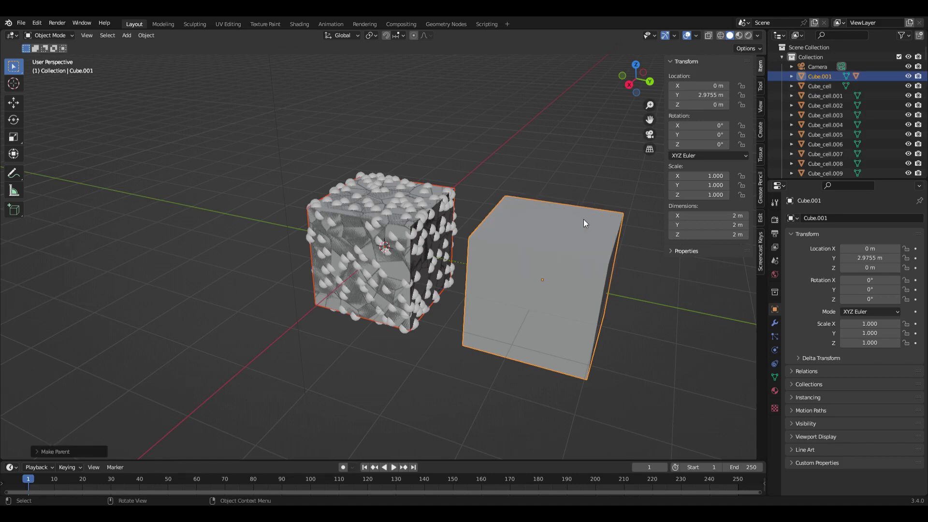
pyautogui.click(514, 240)
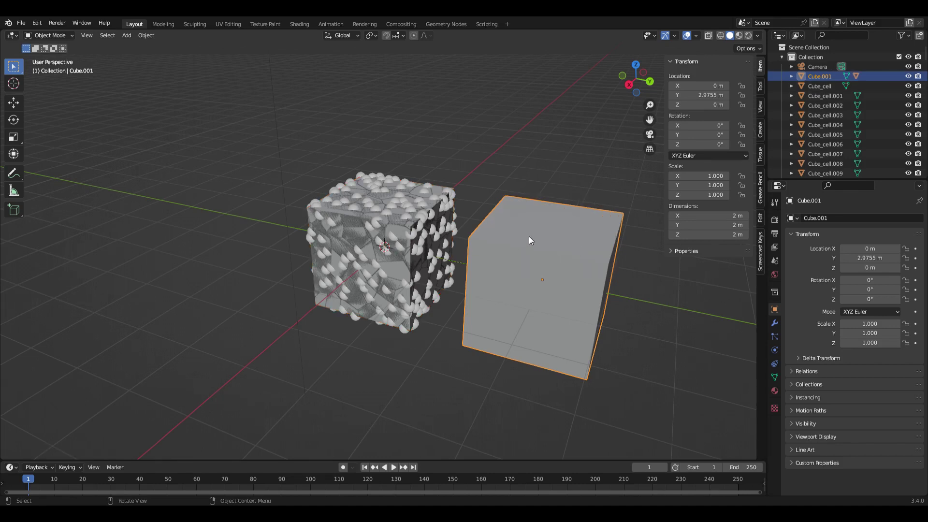
# - Cell-fracture the plain cube using Child Particles as the point source
pyautogui.click(145, 35)
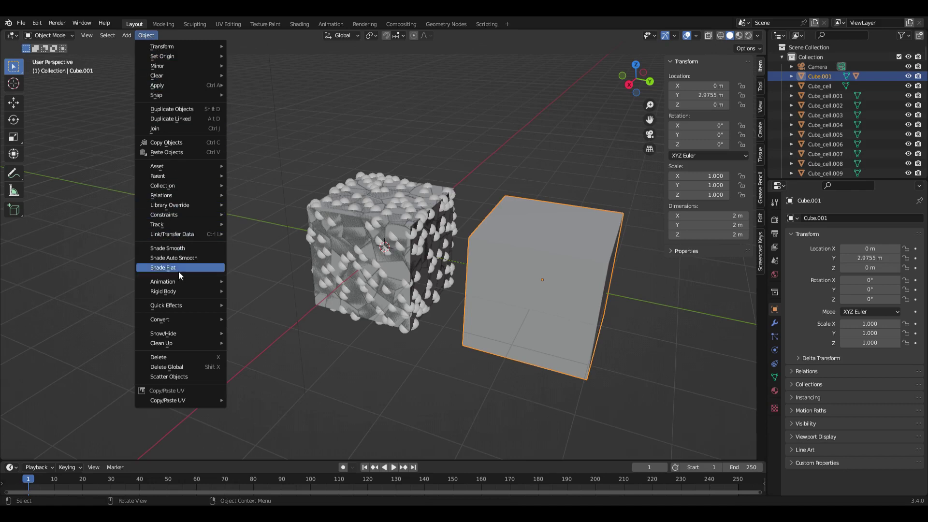
pyautogui.moveTo(193, 306)
pyautogui.click(272, 346)
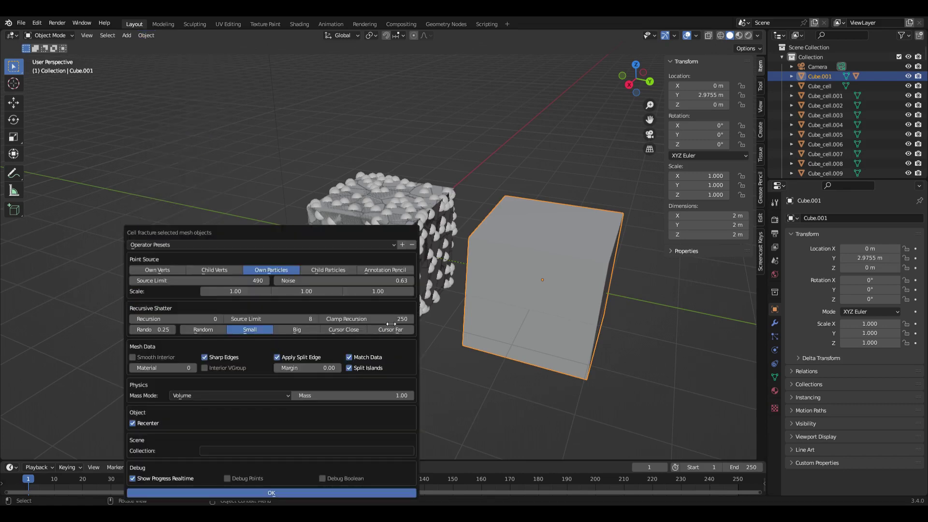
pyautogui.click(327, 271)
pyautogui.click(272, 494)
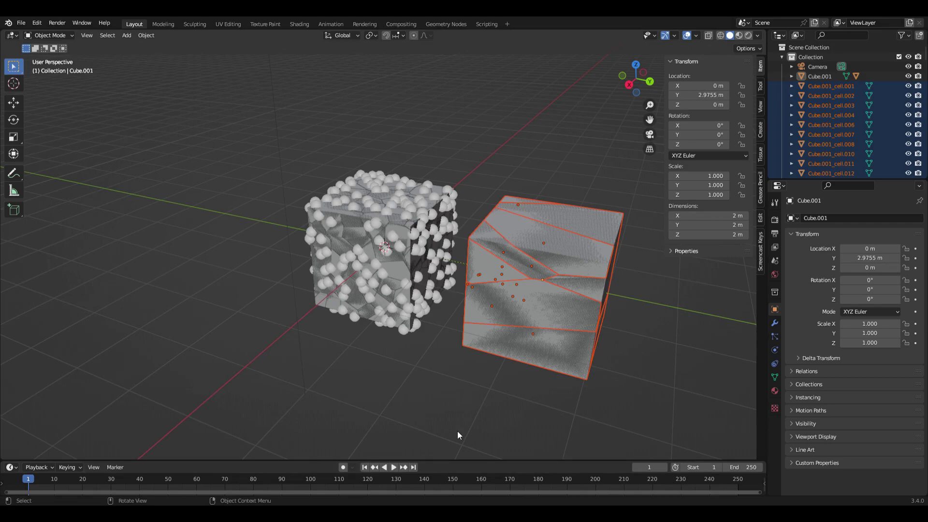
pyautogui.moveTo(457, 431); pyautogui.dragTo(507, 314, button='middle')
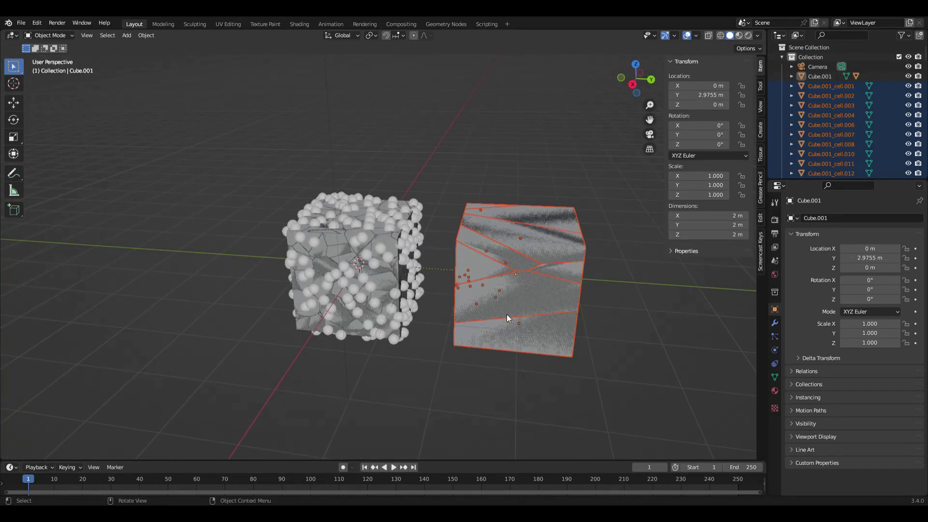
# - Undo the fracture and start sliding Cube.001 along the Y axis
pyautogui.hotkey('ctrl', 'z')
pyautogui.press('g')
pyautogui.press('y')
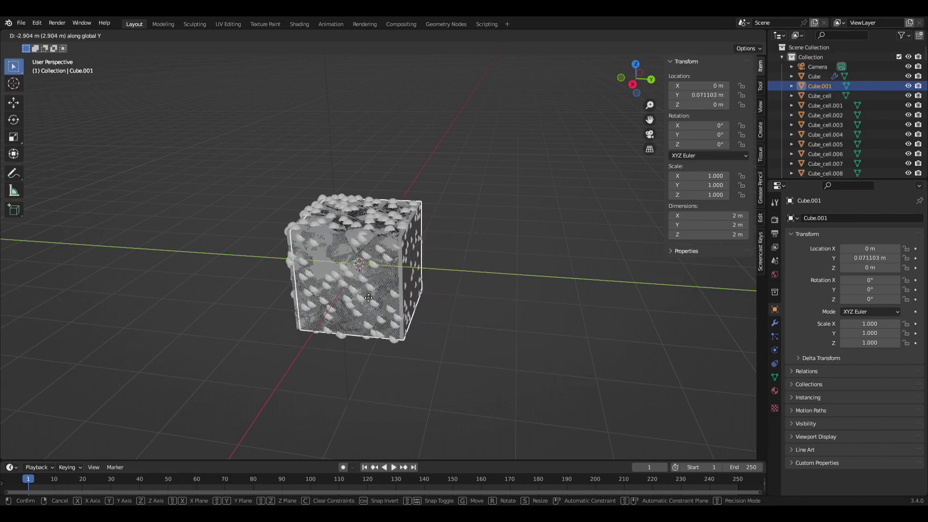
# - Place Cube.001 over the particle cube at Y −0.01591 m and reselect it
pyautogui.click(361, 297)
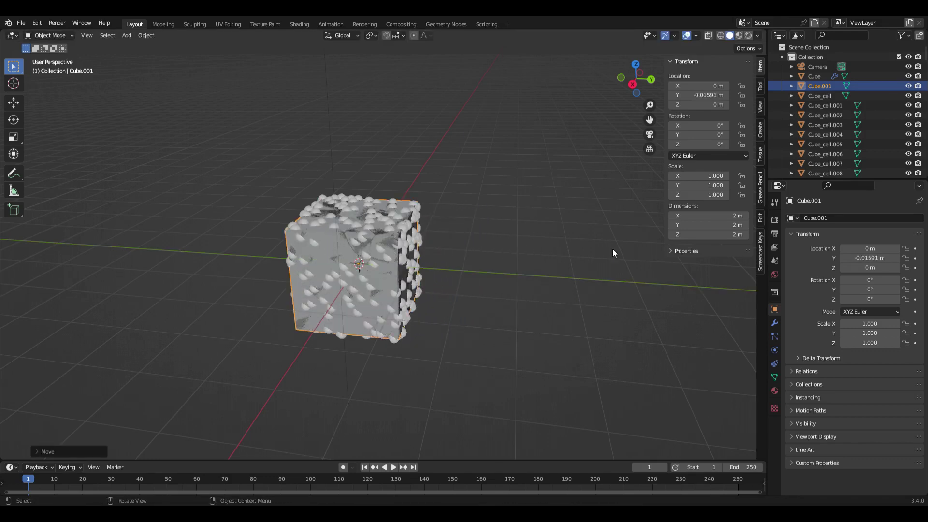
pyautogui.click(799, 76)
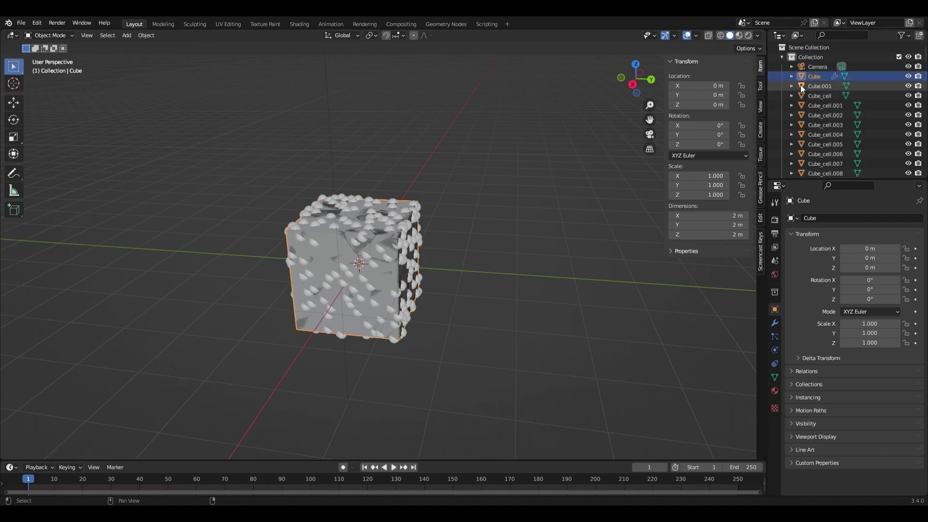
pyautogui.click(801, 86)
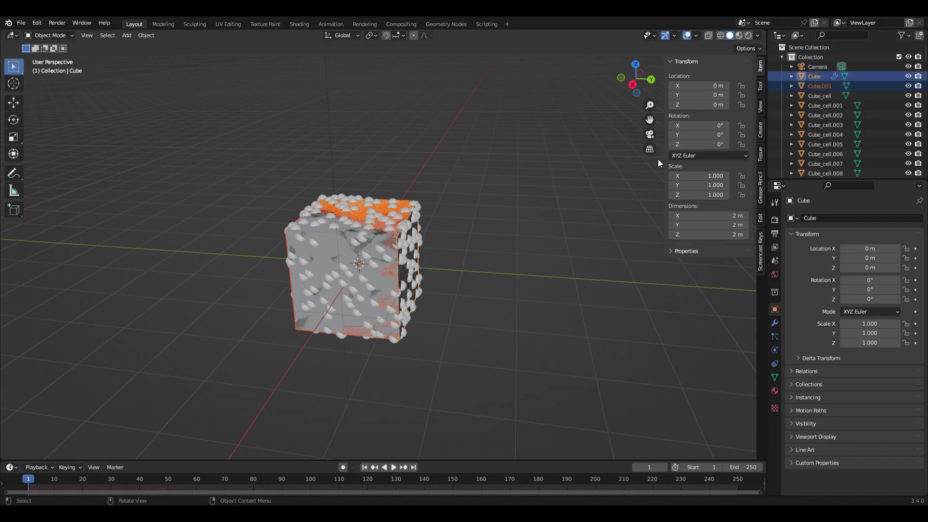
# - Cell-fracture Cube.001 from its child's particles into Cube.001_cell pieces
pyautogui.click(146, 36)
pyautogui.moveTo(179, 308)
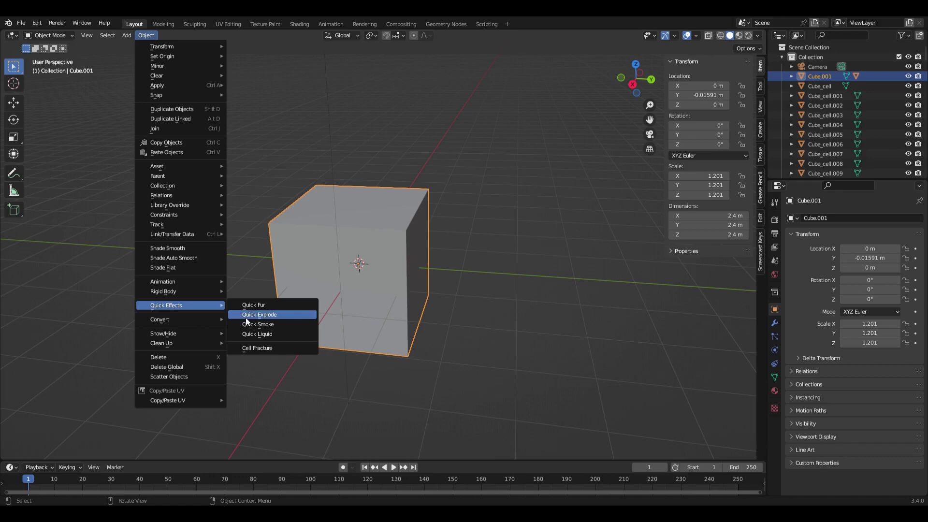
pyautogui.click(276, 347)
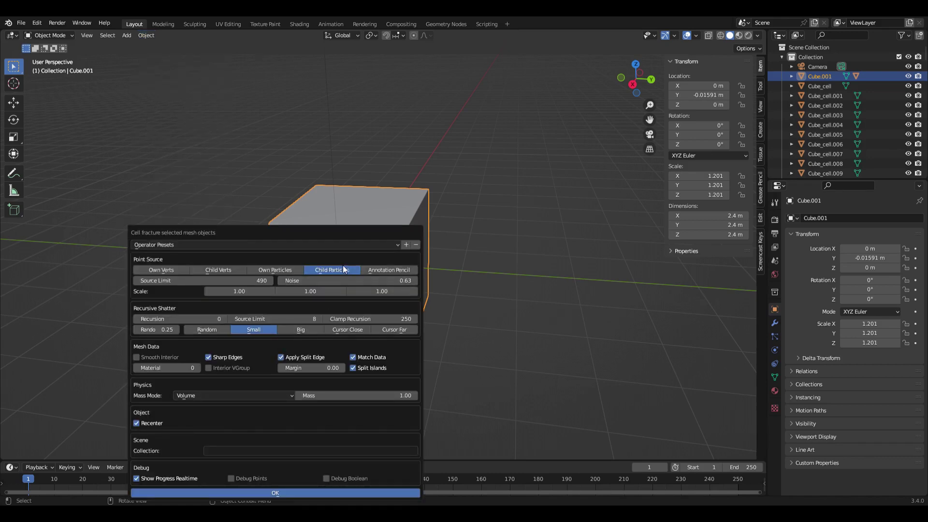
pyautogui.click(297, 494)
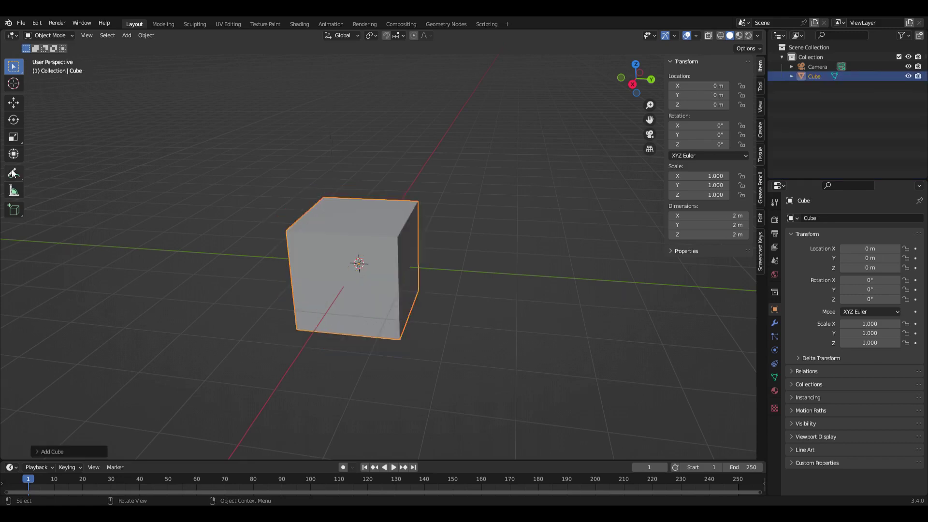
# - Select the Annotate tool with Surface placement
pyautogui.click(12, 171)
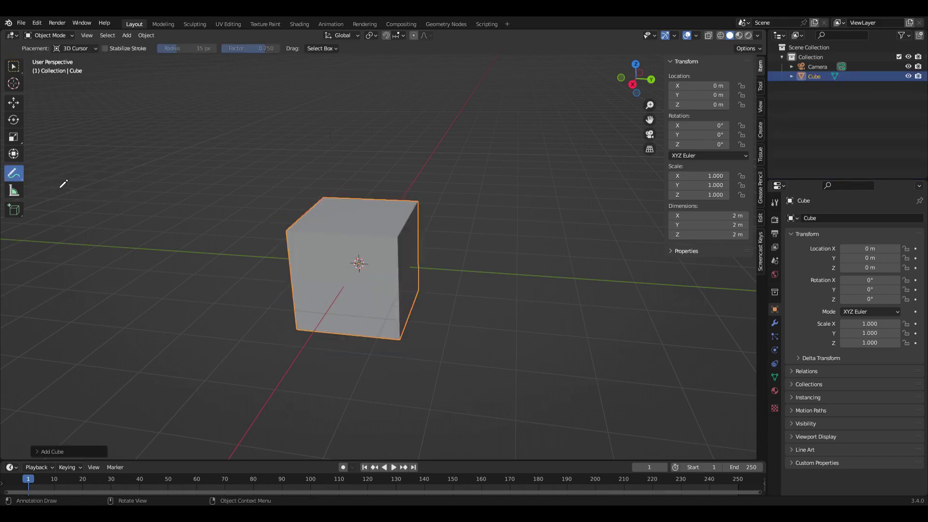
pyautogui.click(88, 51)
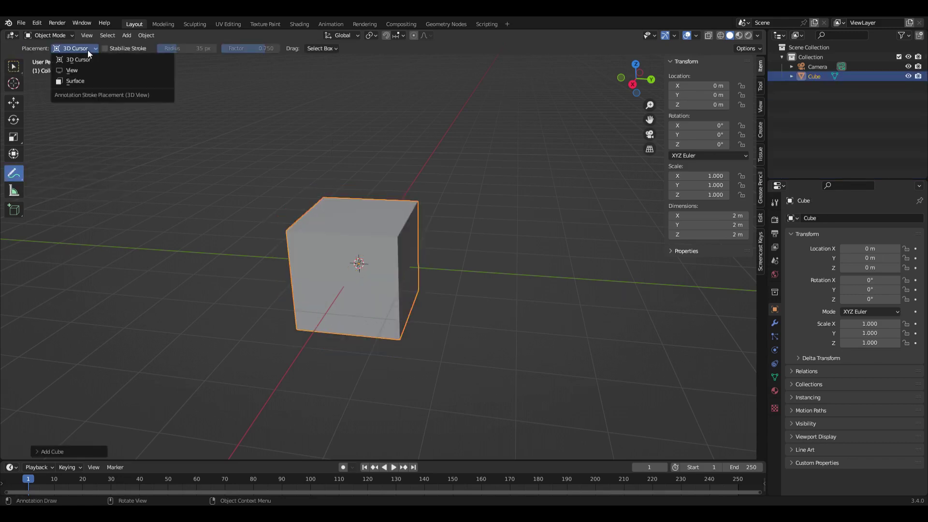
pyautogui.click(96, 73)
# - Draw spiral annotation strokes across the cube's side, top and left faces
pyautogui.moveTo(198, 151); pyautogui.dragTo(379, 261, button='middle')
pyautogui.scroll(3, 421, 252)
pyautogui.moveTo(379, 261)
pyautogui.mouseDown()
pyautogui.moveTo(362, 253)
pyautogui.moveTo(352, 264)
pyautogui.moveTo(357, 280)
pyautogui.moveTo(375, 275)
pyautogui.moveTo(380, 247)
pyautogui.mouseUp()
pyautogui.moveTo(386, 249)
pyautogui.mouseDown(button='middle')
pyautogui.moveTo(442, 265)
pyautogui.moveTo(532, 248)
pyautogui.moveTo(346, 259)
pyautogui.mouseUp(button='middle')
pyautogui.moveTo(309, 255)
pyautogui.mouseDown()
pyautogui.moveTo(257, 257)
pyautogui.moveTo(257, 296)
pyautogui.moveTo(298, 323)
pyautogui.moveTo(328, 287)
pyautogui.moveTo(305, 239)
pyautogui.moveTo(250, 255)
pyautogui.moveTo(229, 273)
pyautogui.mouseUp()
pyautogui.moveTo(309, 345)
pyautogui.mouseDown()
pyautogui.moveTo(340, 327)
pyautogui.moveTo(347, 284)
pyautogui.moveTo(320, 220)
pyautogui.moveTo(257, 226)
pyautogui.moveTo(210, 277)
pyautogui.moveTo(214, 335)
pyautogui.moveTo(259, 370)
pyautogui.moveTo(309, 380)
pyautogui.moveTo(346, 353)
pyautogui.moveTo(358, 297)
pyautogui.moveTo(349, 238)
pyautogui.mouseUp()
pyautogui.moveTo(371, 194)
pyautogui.mouseDown()
pyautogui.moveTo(255, 190)
pyautogui.moveTo(177, 248)
pyautogui.moveTo(175, 321)
pyautogui.moveTo(224, 390)
pyautogui.moveTo(309, 400)
pyautogui.moveTo(359, 368)
pyautogui.moveTo(390, 312)
pyautogui.moveTo(382, 222)
pyautogui.moveTo(366, 194)
pyautogui.mouseUp()
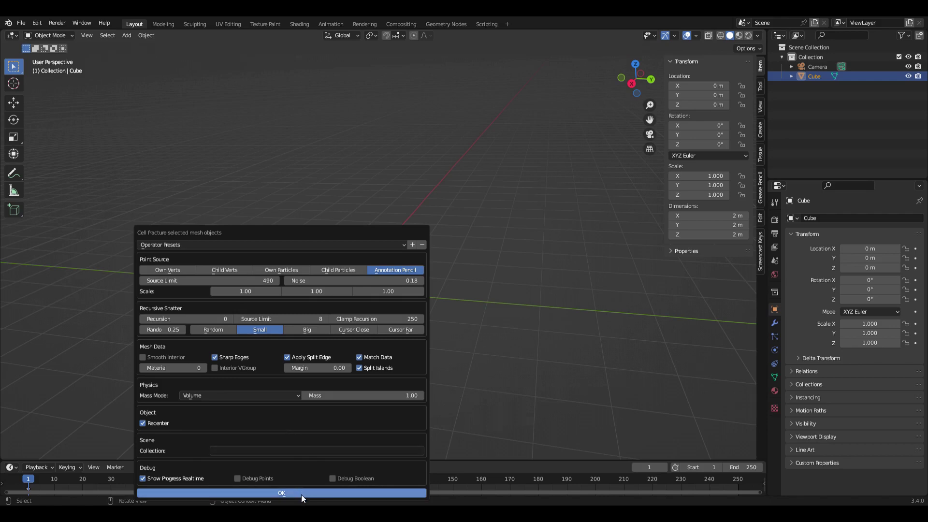
# - Set the cell Margin to 0.02 and fracture the cube along the annotation strokes
pyautogui.click(341, 369)
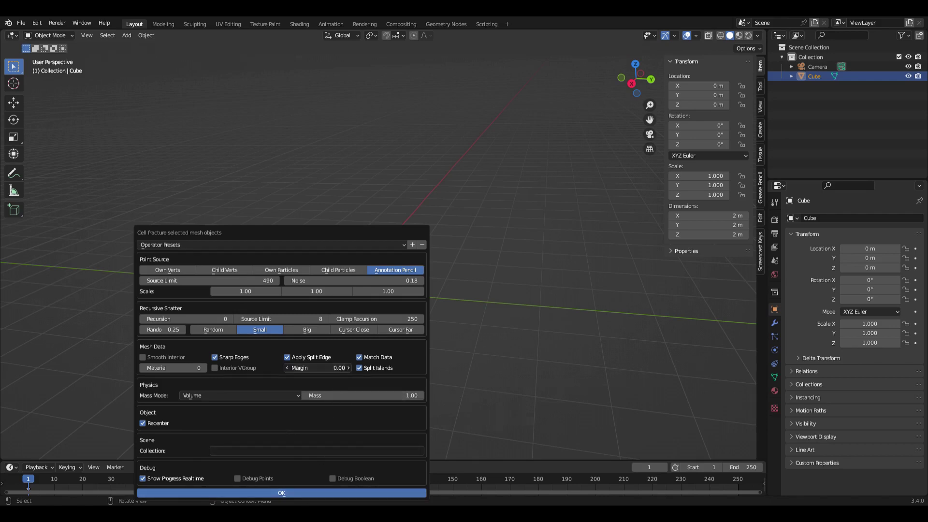
pyautogui.write('.0')
pyautogui.press('Return')
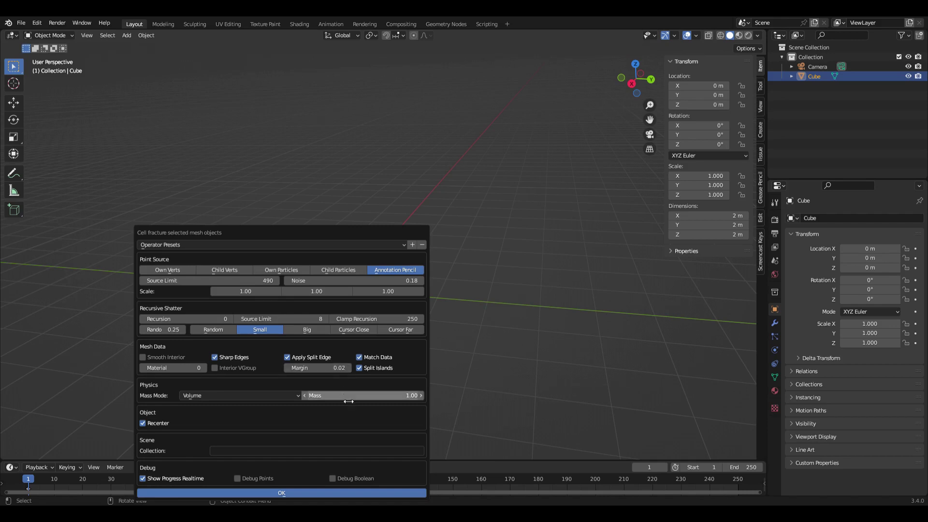
pyautogui.click(341, 493)
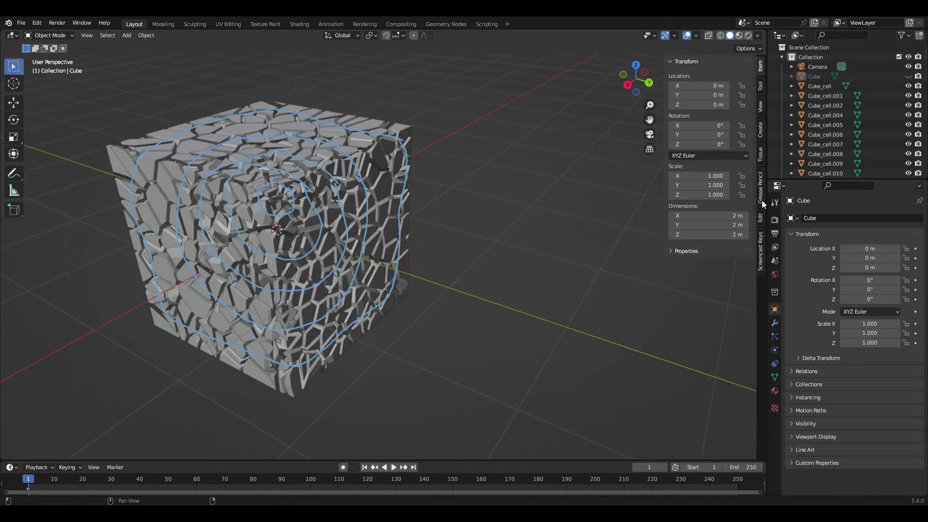
# - Check the Grease Pencil, View and annotation layer settings in the sidebar
pyautogui.click(761, 198)
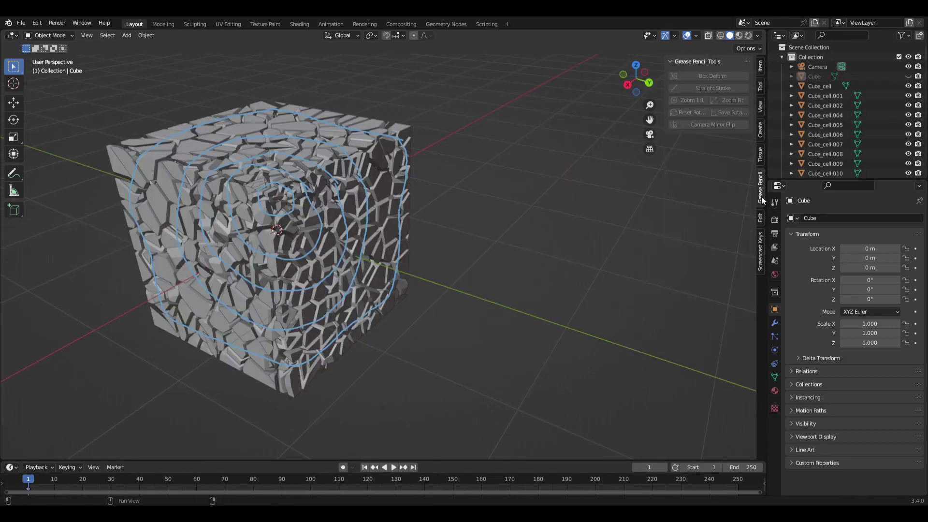
pyautogui.click(761, 104)
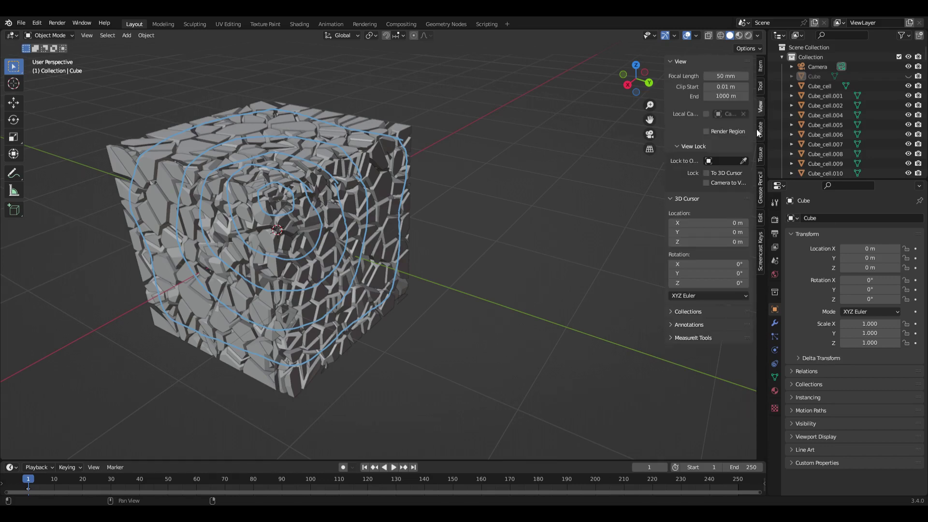
pyautogui.click(672, 325)
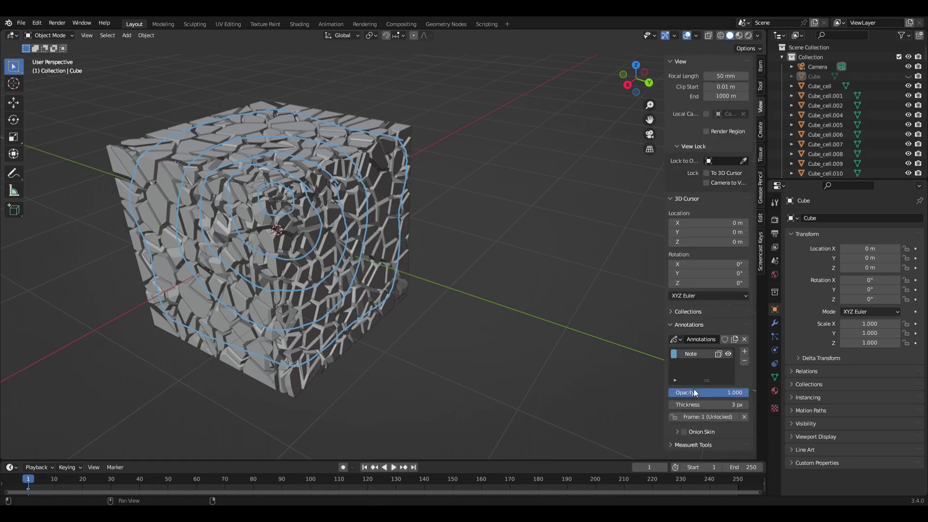
pyautogui.click(744, 362)
# - Rerun Cell Fracture with Source Limit 103 and Noise 0
pyautogui.moveTo(454, 317)
pyautogui.mouseDown(button='middle')
pyautogui.moveTo(451, 297)
pyautogui.moveTo(462, 303)
pyautogui.mouseUp(button='middle')
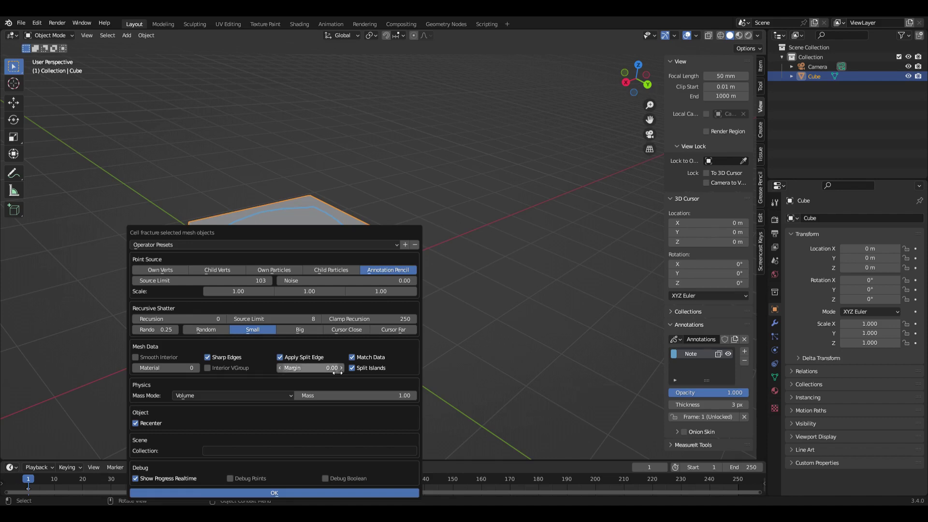
pyautogui.click(378, 494)
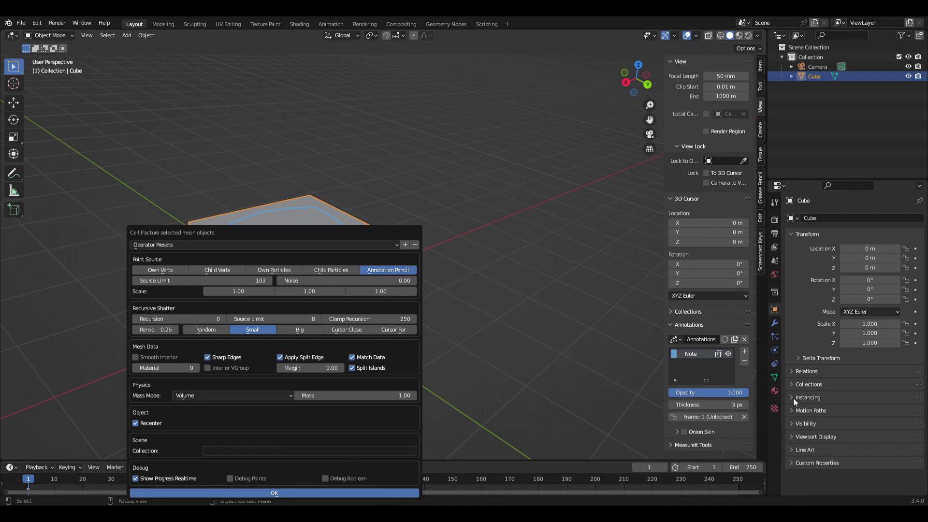
pyautogui.click(775, 390)
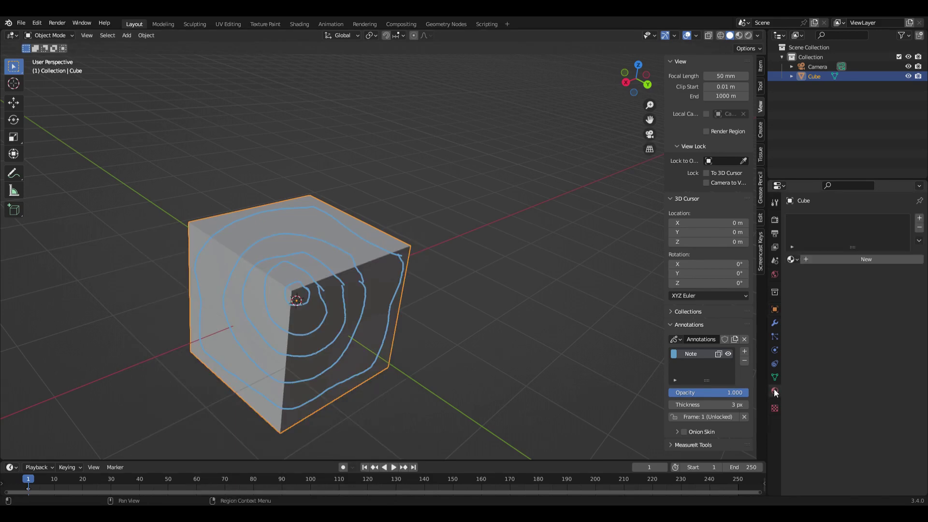
# - Add a red Material.002 to the cube and set the Cell Fracture collection to New
pyautogui.click(846, 259)
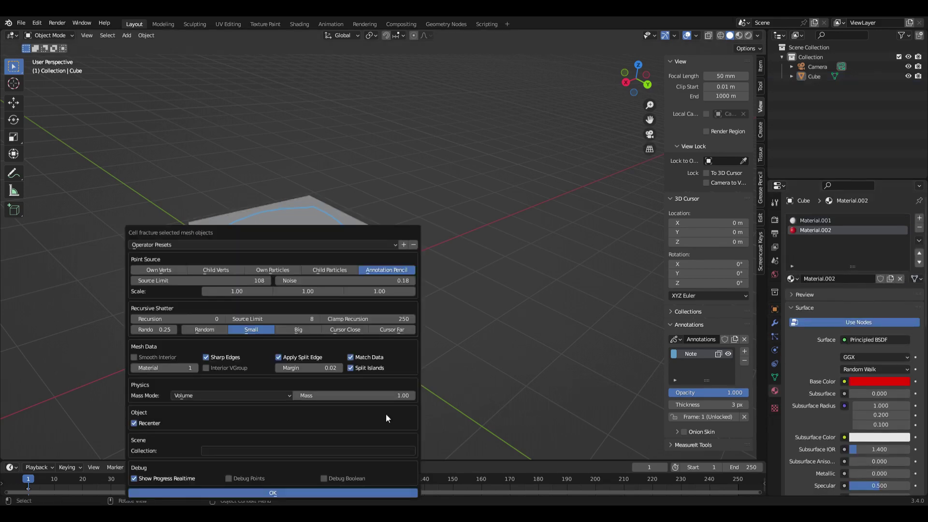
pyautogui.click(294, 451)
pyautogui.click(319, 492)
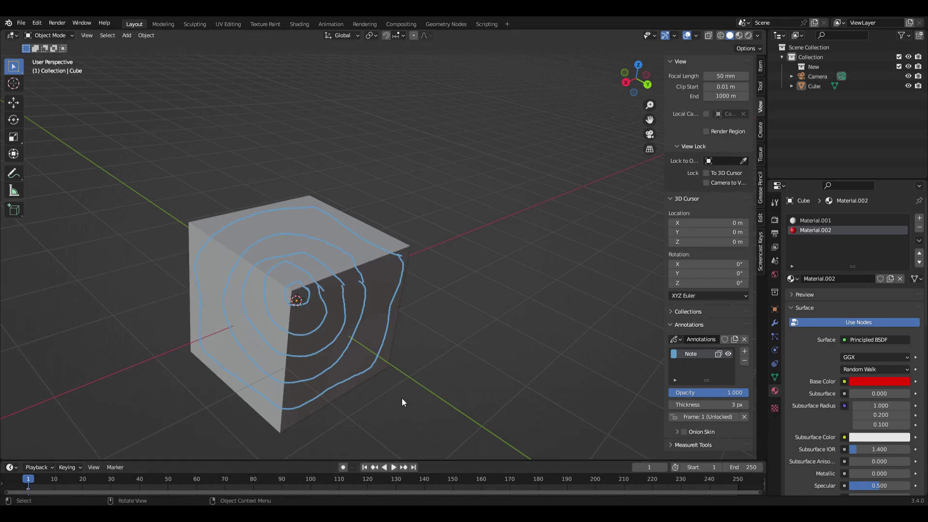
pyautogui.click(341, 238)
pyautogui.click(147, 35)
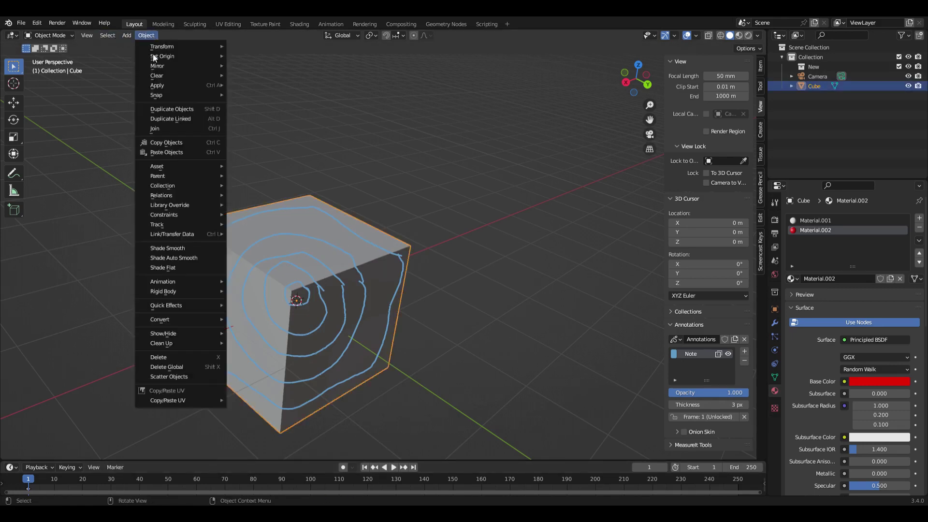
# - Run Cell Fracture on the cube with Source Limit 108 and Noise 0.18
pyautogui.moveTo(185, 303)
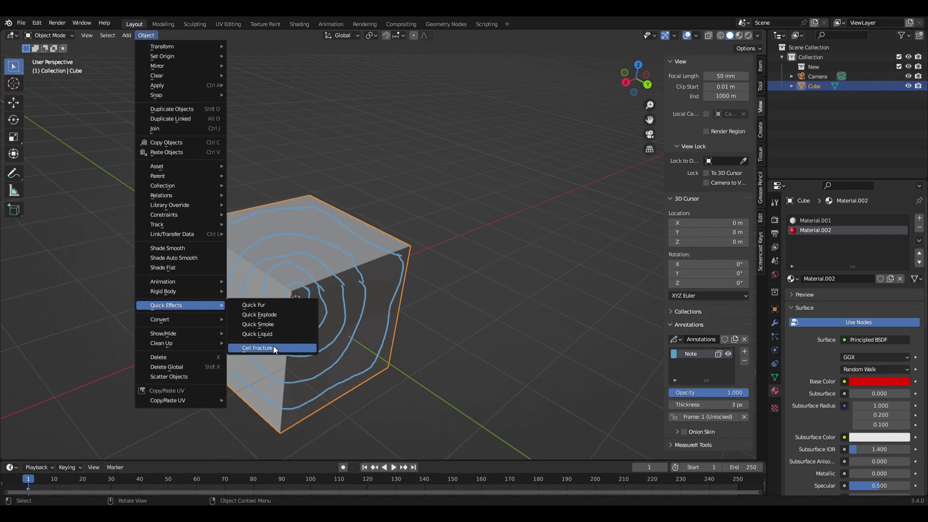
pyautogui.click(273, 347)
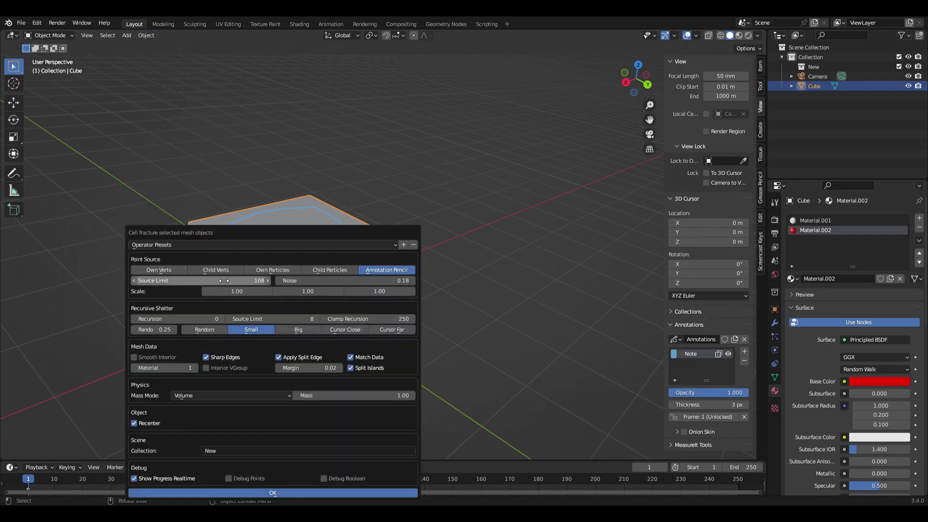
pyautogui.press('Return')
# - Hide the original Cube in the Outliner while keeping the Cube_cell pieces visible
pyautogui.click(908, 76)
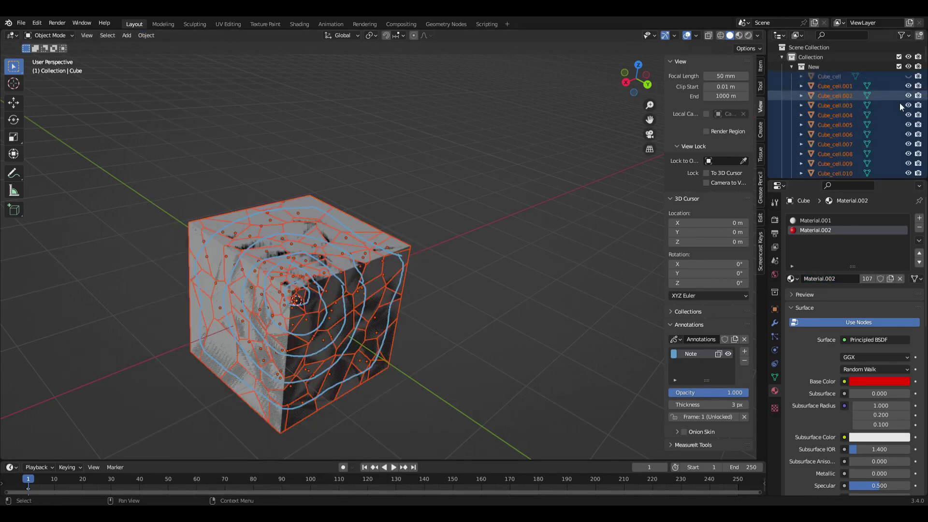
pyautogui.click(466, 373)
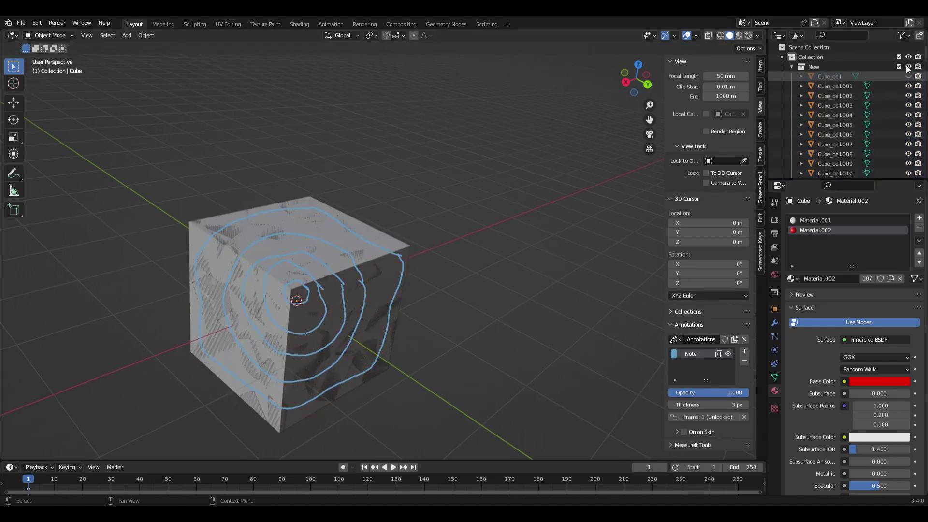
pyautogui.click(791, 68)
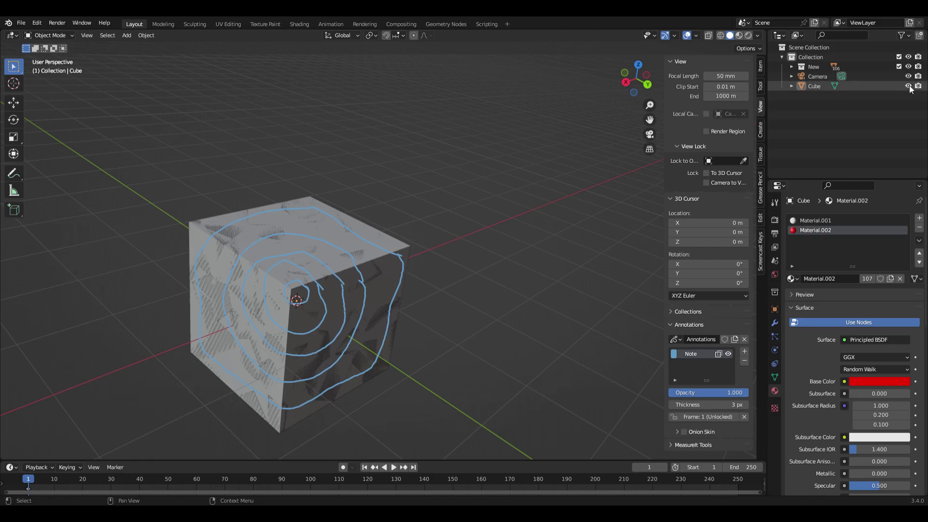
pyautogui.click(909, 86)
pyautogui.click(791, 66)
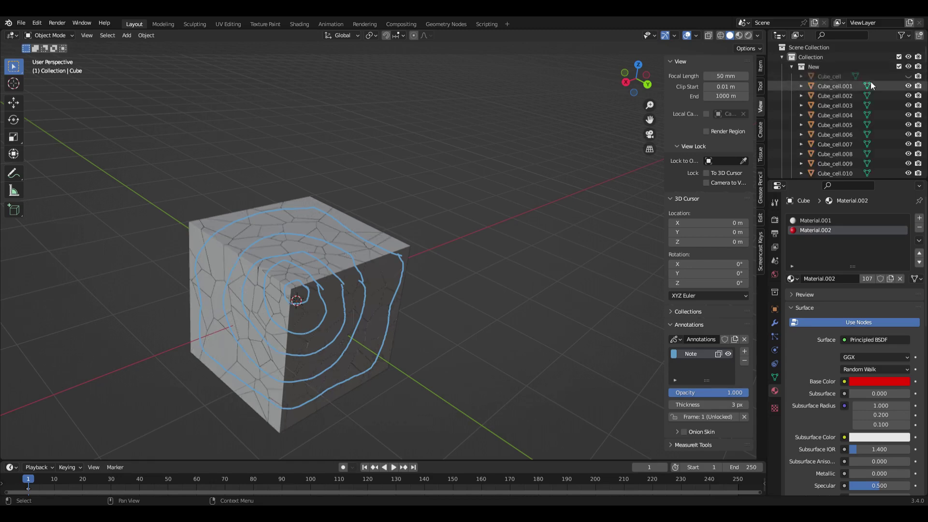
pyautogui.click(909, 77)
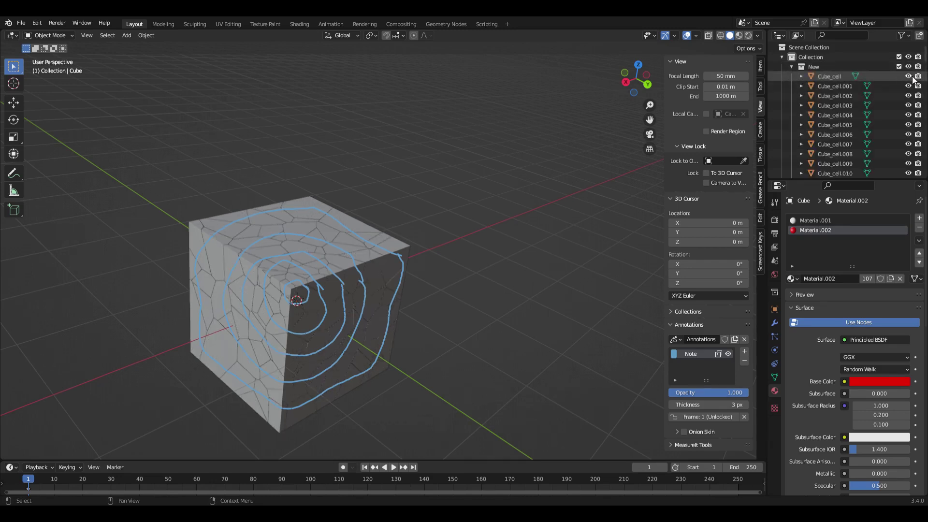
pyautogui.moveTo(338, 281); pyautogui.dragTo(375, 300, button='middle')
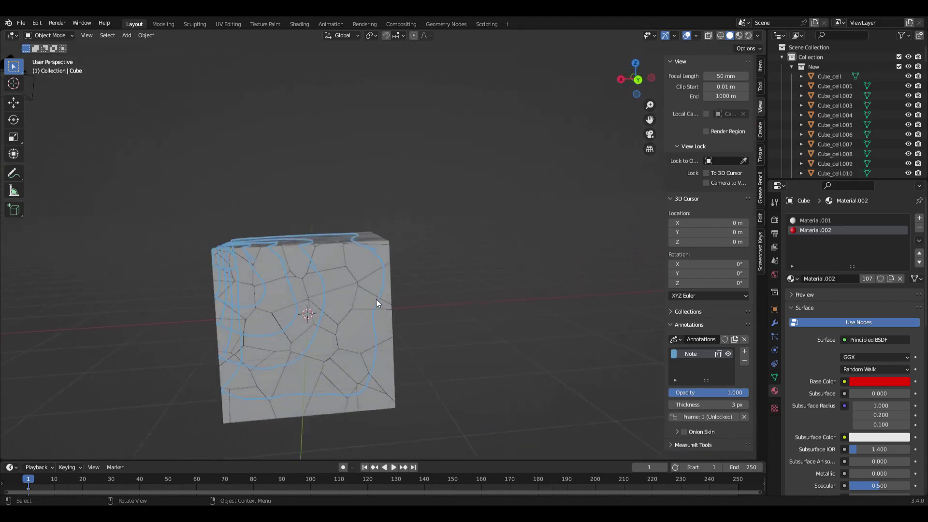
# - Pull fracture piece Cube_cell.051 out of the cube to inspect its red faces
pyautogui.click(495, 226)
pyautogui.press('g')
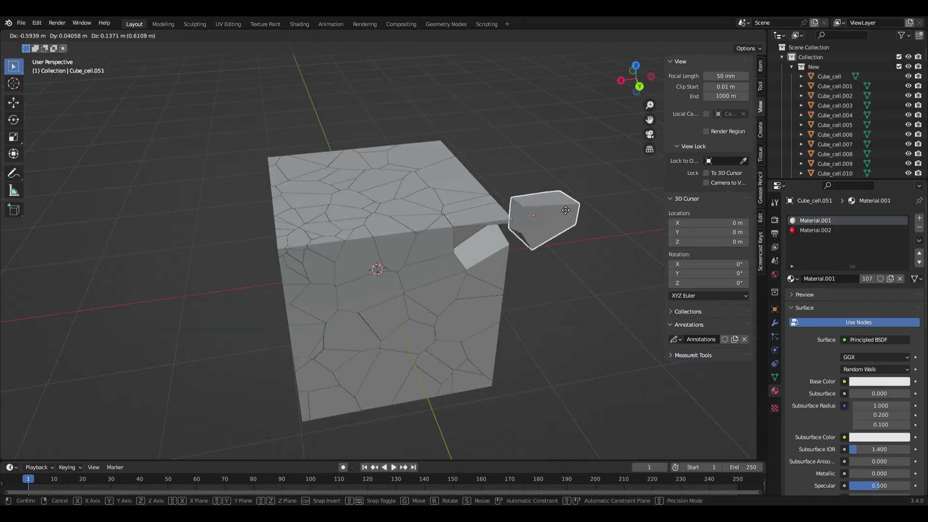
pyautogui.click(587, 183)
# - Switch to Material Preview, then box-select and delete all 106 fracture pieces
pyautogui.click(738, 36)
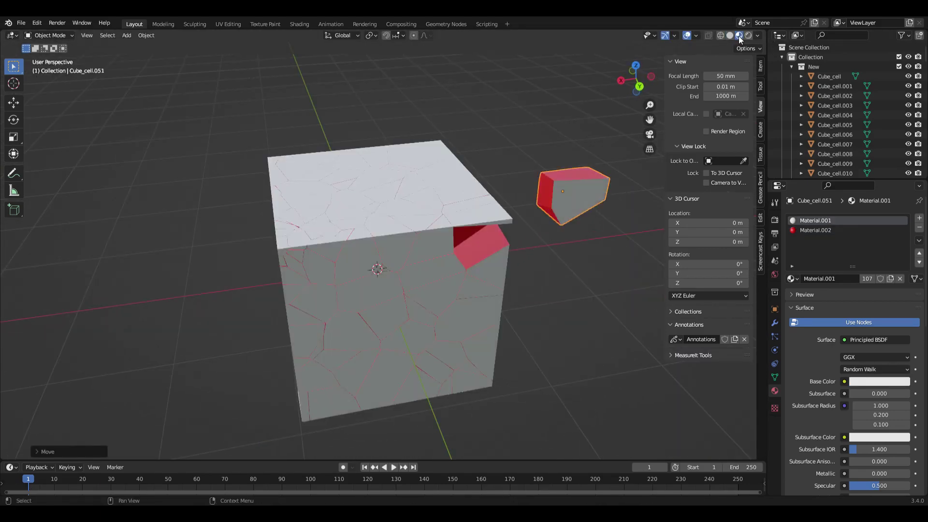
pyautogui.moveTo(573, 271); pyautogui.dragTo(525, 266, button='middle')
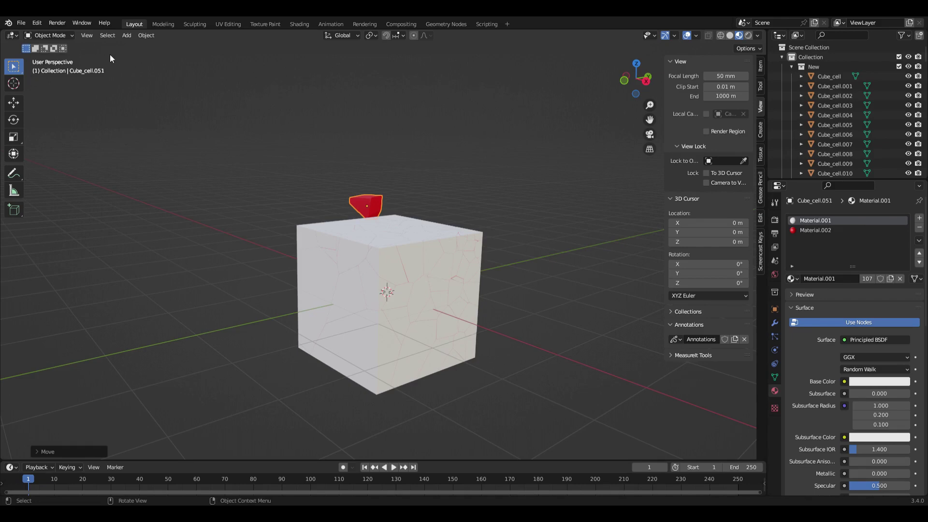
pyautogui.moveTo(278, 161); pyautogui.dragTo(393, 266, button='middle')
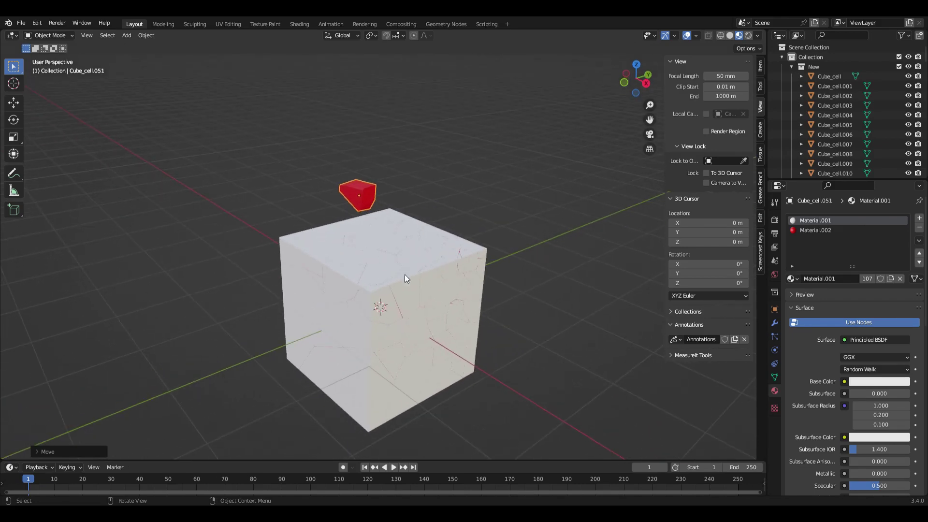
pyautogui.moveTo(521, 146); pyautogui.dragTo(197, 445)
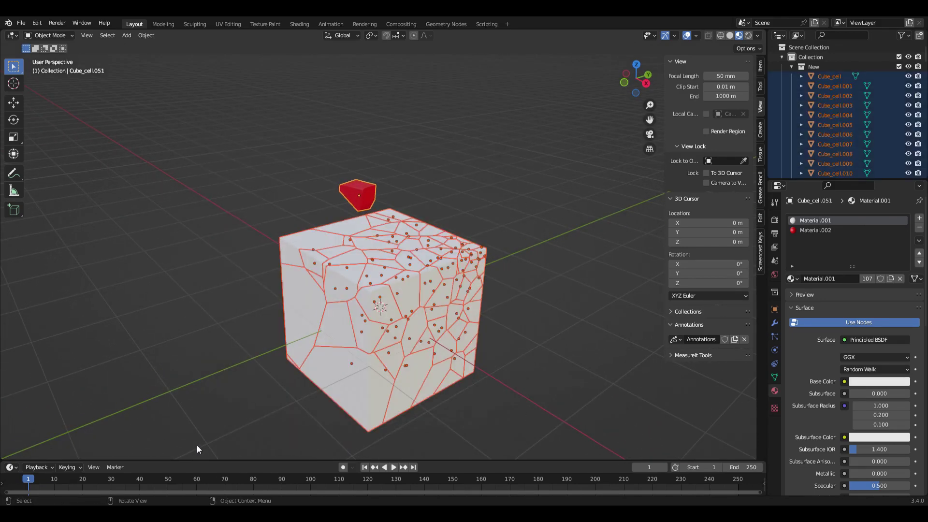
pyautogui.press('Delete')
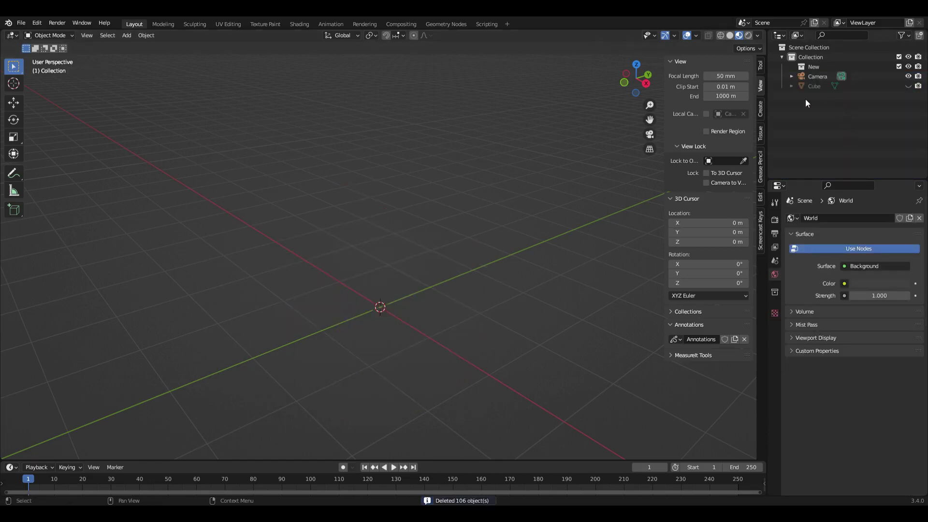
# - Unhide the original Cube, subdivide its mesh once in Edit Mode, and return to Object Mode
pyautogui.click(908, 86)
pyautogui.click(814, 86)
pyautogui.press('Tab')
pyautogui.rightClick(434, 165)
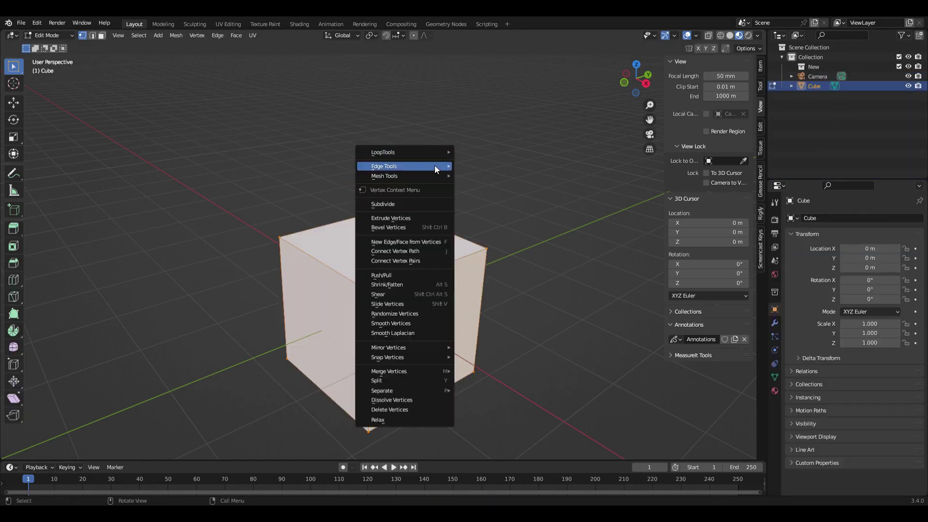
pyautogui.click(430, 204)
pyautogui.rightClick(490, 164)
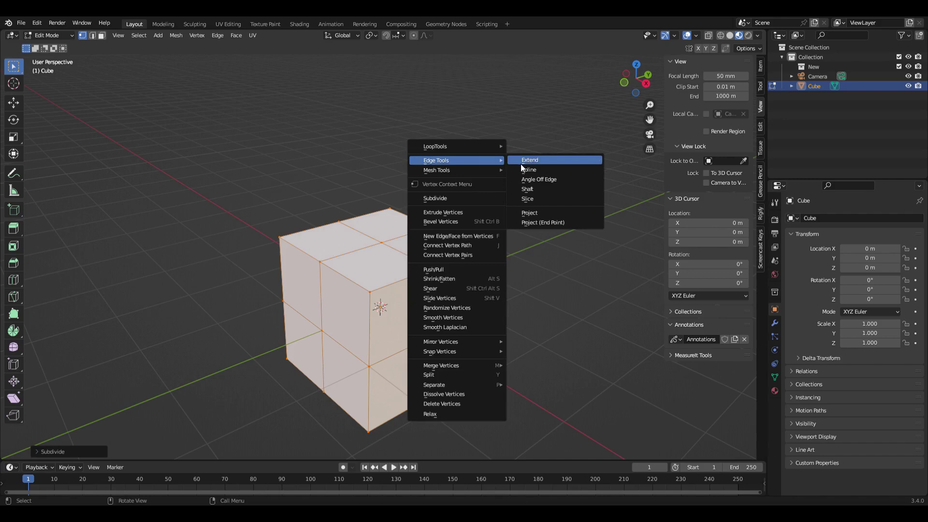
pyautogui.click(485, 196)
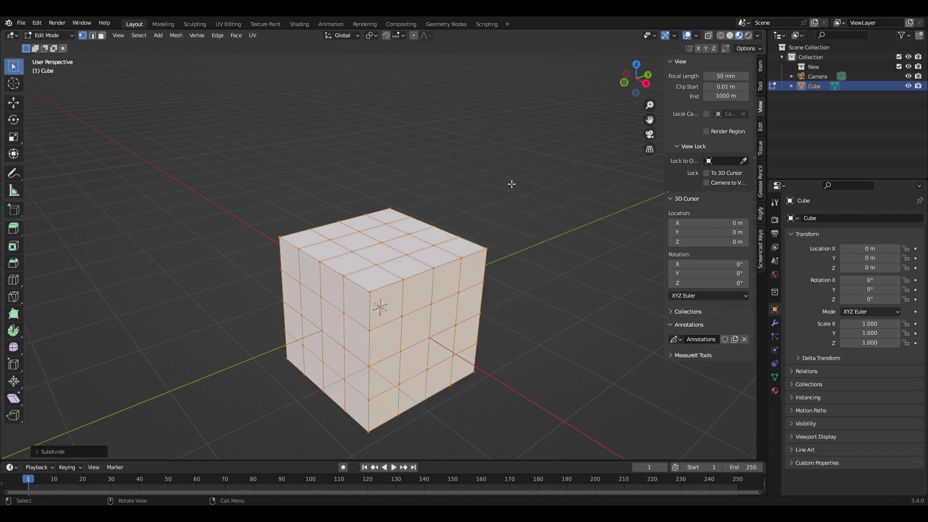
pyautogui.hotkey('ctrl', 'z')
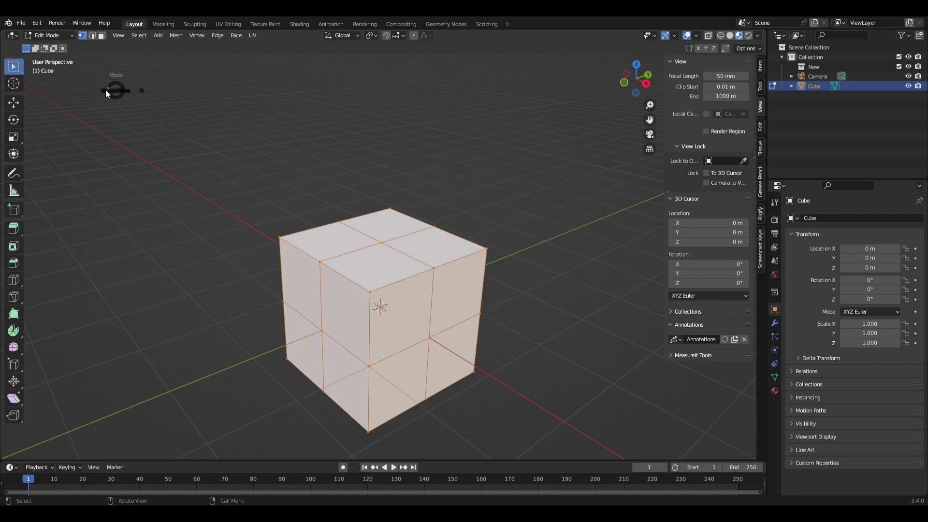
pyautogui.click(66, 92)
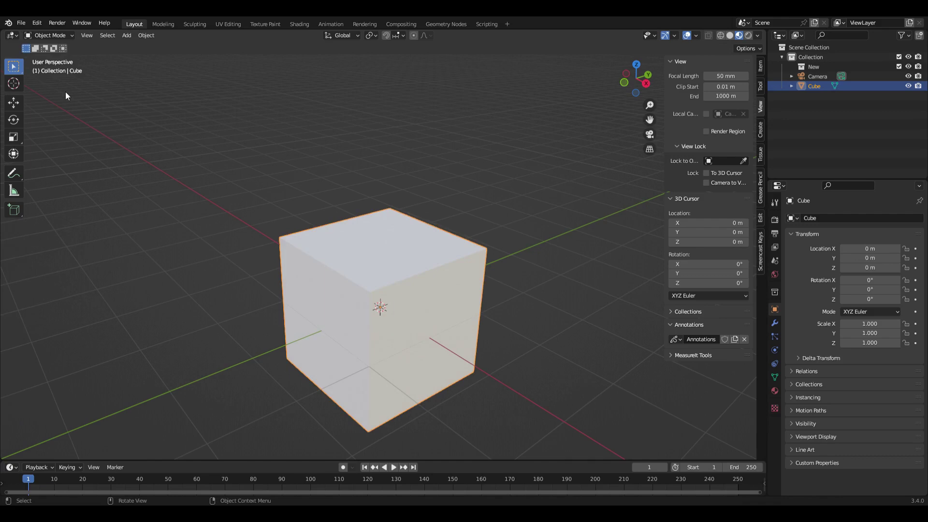
# - Cell Fracture the subdivided cube with Recursion 1 and Noise 0.42
pyautogui.click(145, 36)
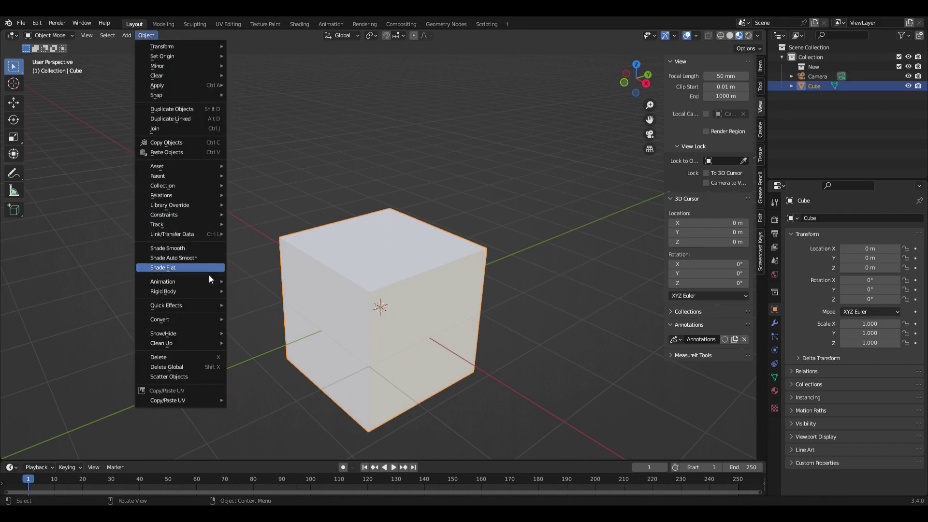
pyautogui.moveTo(184, 305)
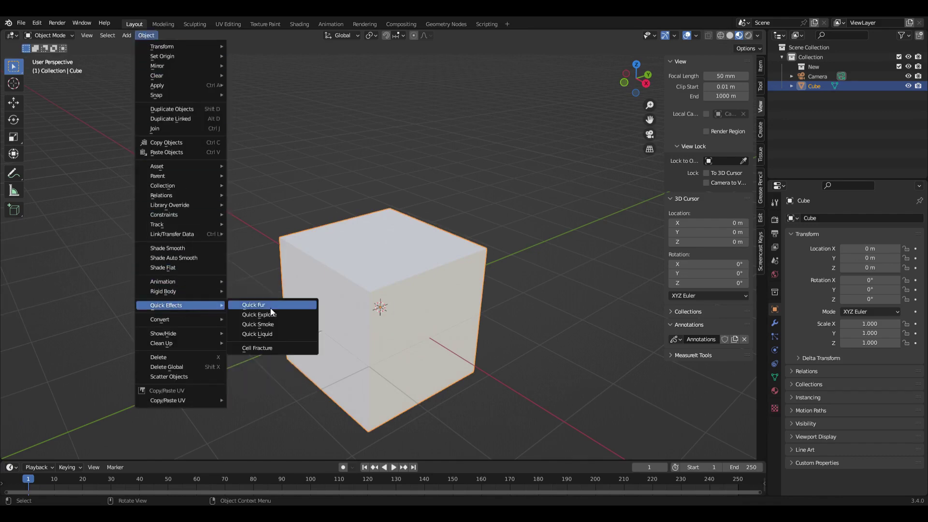
pyautogui.click(285, 348)
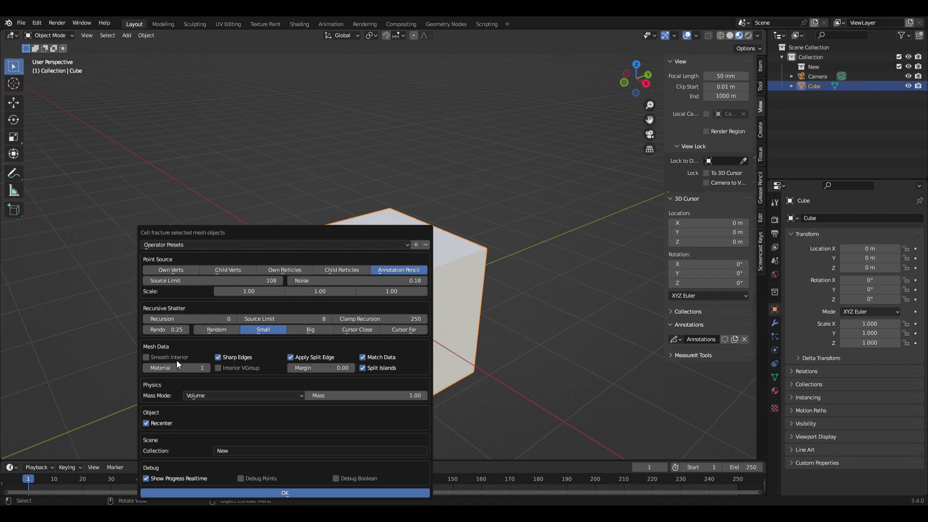
pyautogui.click(234, 318)
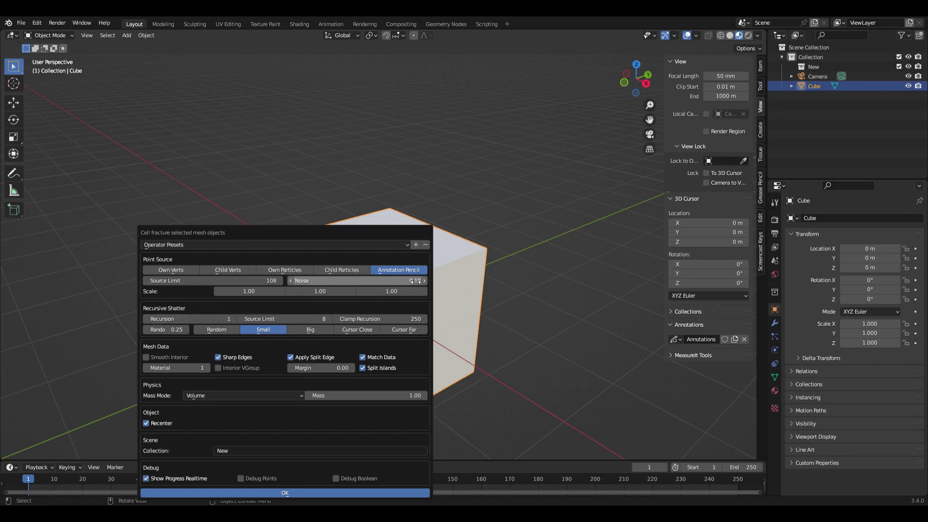
pyautogui.moveTo(415, 280); pyautogui.dragTo(425, 280)
pyautogui.click(321, 493)
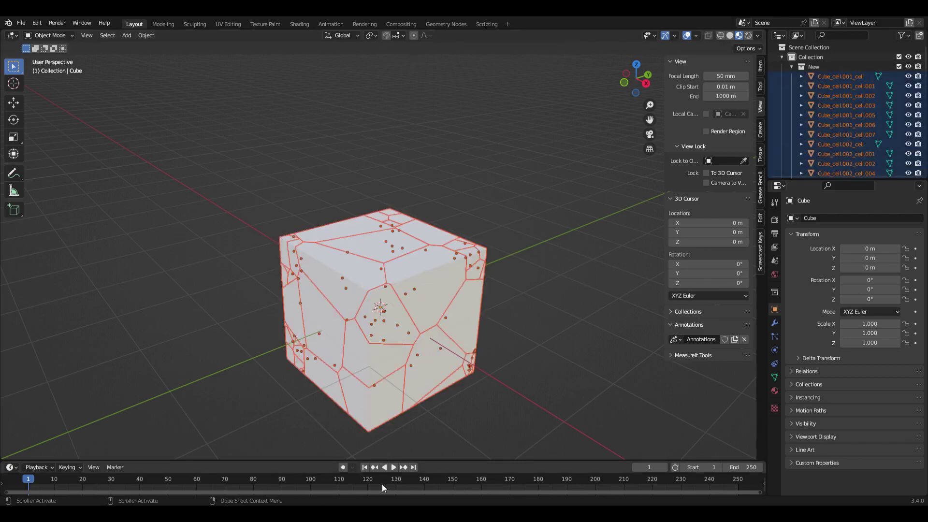
# - Rerun the fracture with Recursion 2 and Noise 0.42, then frame and orbit the result
pyautogui.moveTo(426, 321); pyautogui.dragTo(488, 192, button='middle')
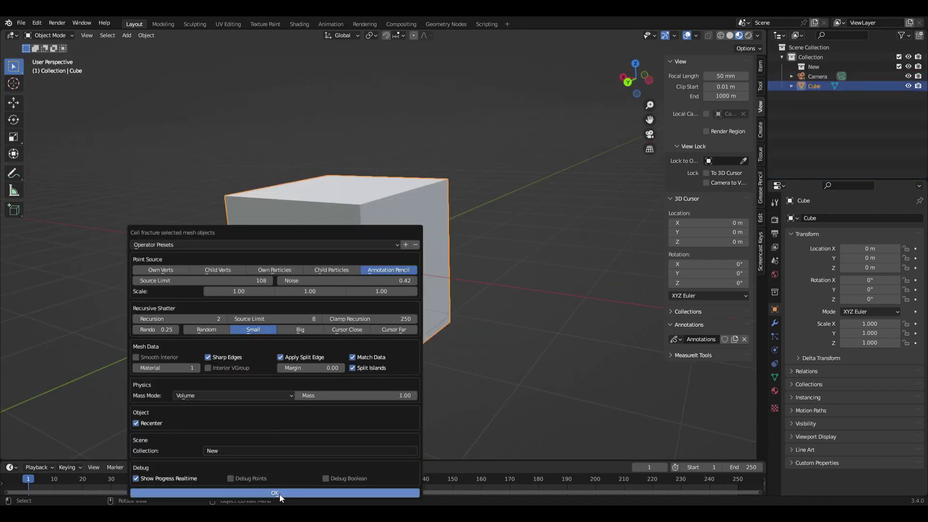
pyautogui.click(279, 493)
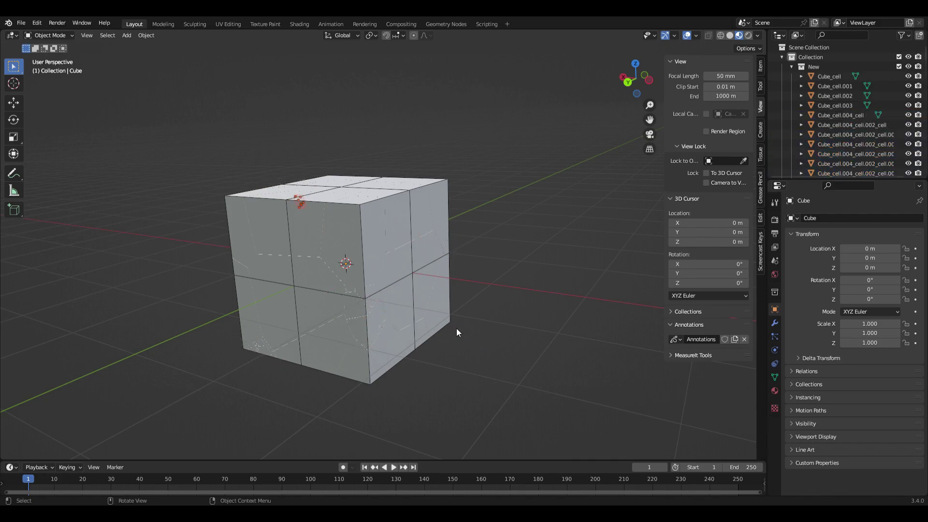
pyautogui.press('KP_Decimal')
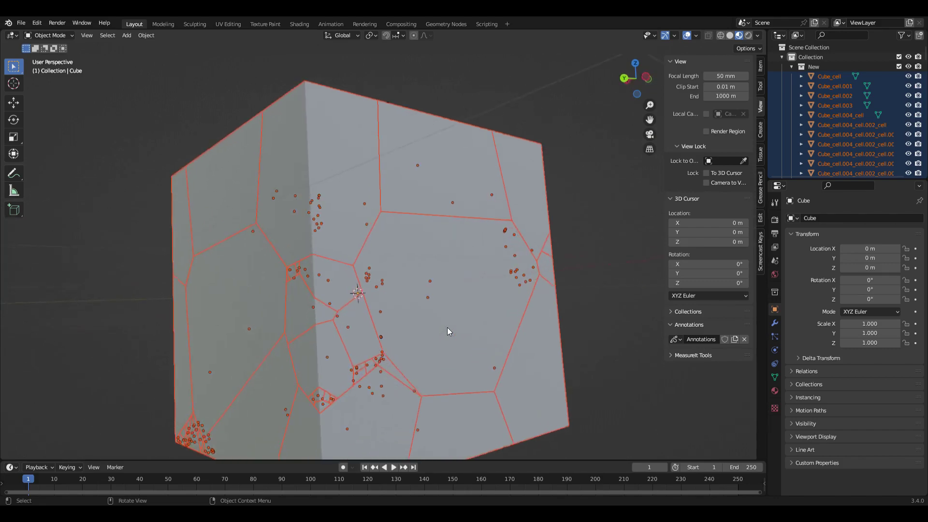
pyautogui.scroll(2, 448, 327)
pyautogui.moveTo(448, 327); pyautogui.dragTo(339, 245, button='middle')
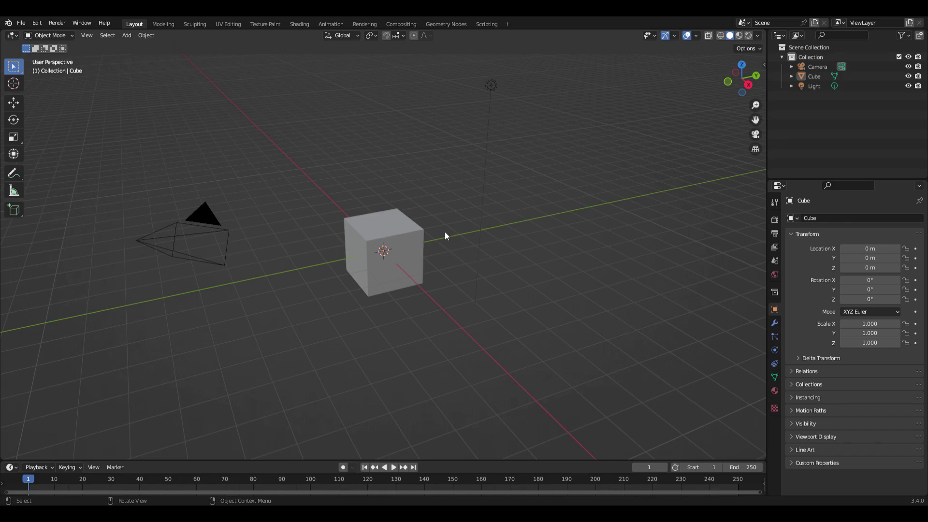
# - Add a plane, lower it beneath the cube along Z, and scale it by 20
pyautogui.hotkey('shift', 'a')
pyautogui.moveTo(445, 233)
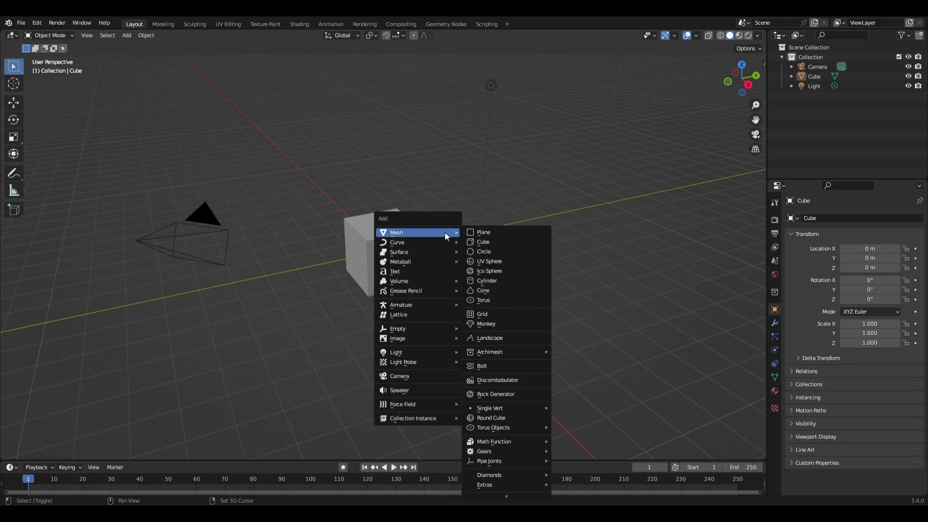
pyautogui.click(493, 234)
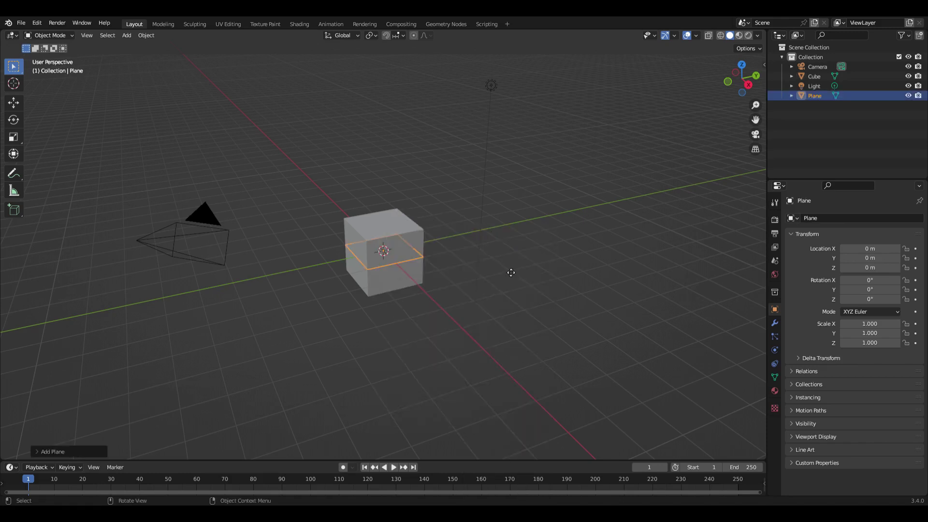
pyautogui.press('g')
pyautogui.press('z')
pyautogui.click(523, 435)
pyautogui.write('s20')
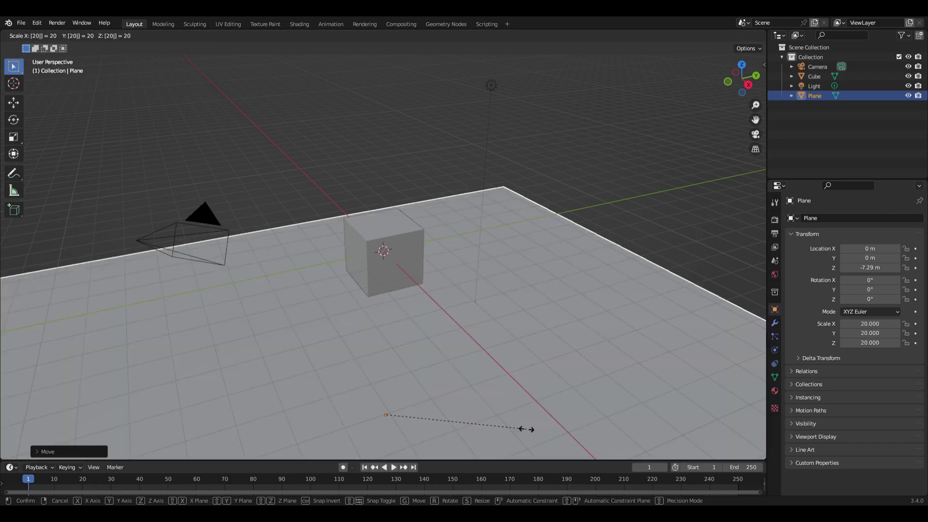
pyautogui.press('Return')
pyautogui.moveTo(630, 358); pyautogui.dragTo(772, 370, button='middle')
# - Give the plane a Passive rigid body, then reselect the cube
pyautogui.click(775, 352)
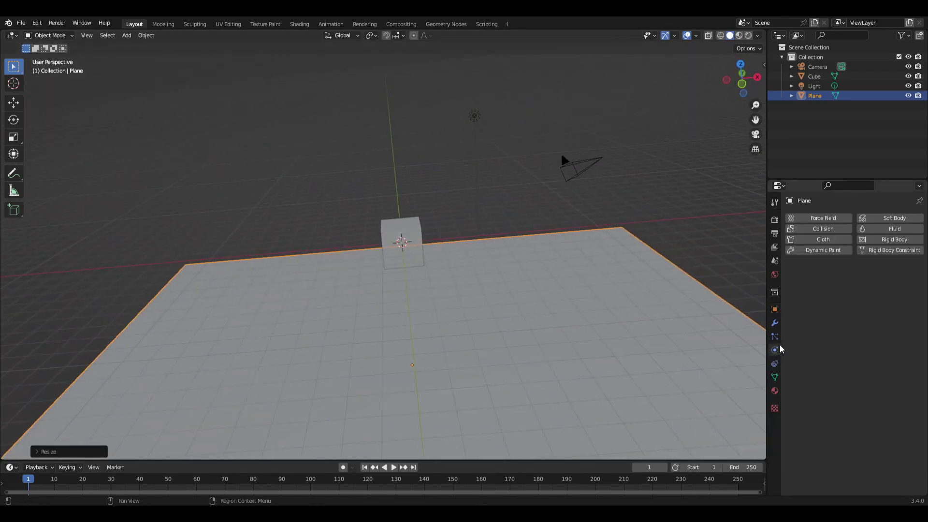
pyautogui.click(892, 239)
pyautogui.click(890, 283)
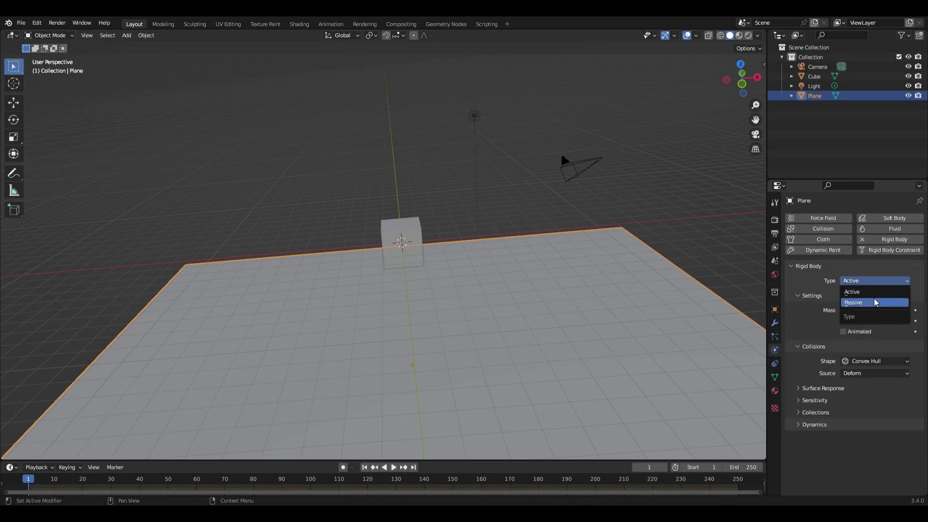
pyautogui.click(876, 303)
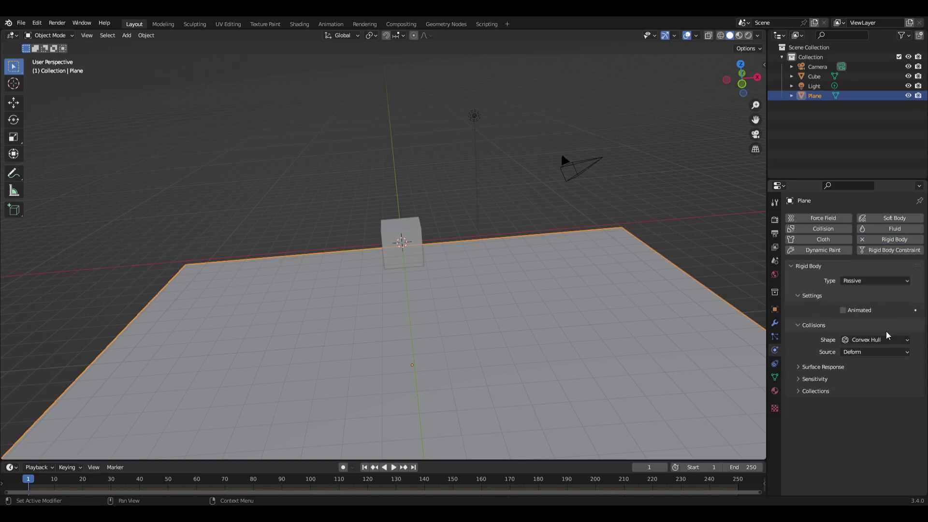
pyautogui.click(421, 234)
pyautogui.moveTo(420, 234); pyautogui.dragTo(447, 239, button='middle')
pyautogui.scroll(2, 569, 259)
pyautogui.moveTo(569, 259); pyautogui.dragTo(390, 208, button='middle')
pyautogui.scroll(2, 541, 270)
pyautogui.scroll(-4, 452, 207)
# - Cell Fracture the cube with Noise 0.60 and Recursion 1 into the New collection
pyautogui.click(146, 37)
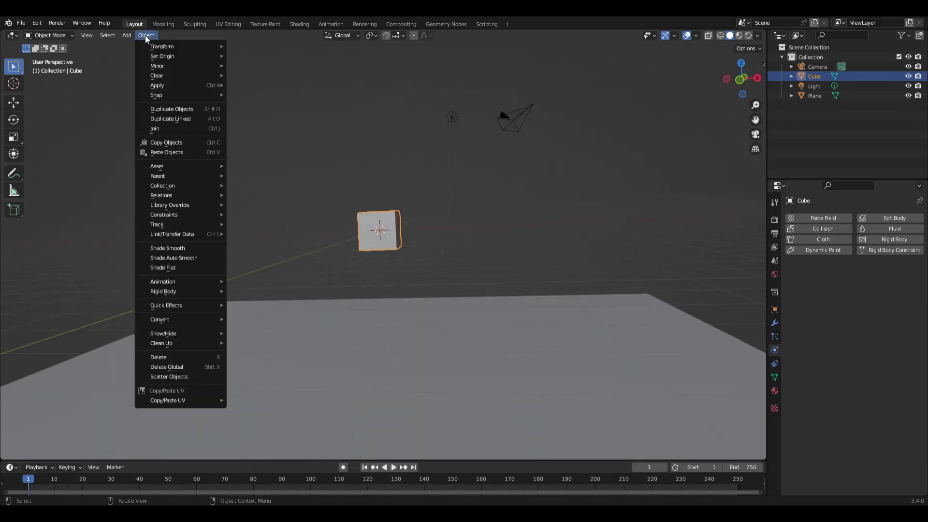
pyautogui.moveTo(203, 305)
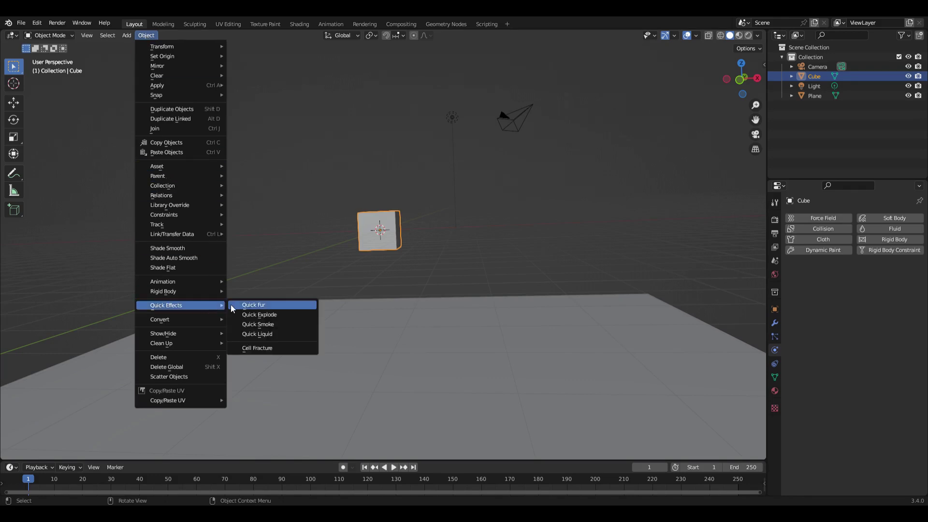
pyautogui.click(267, 348)
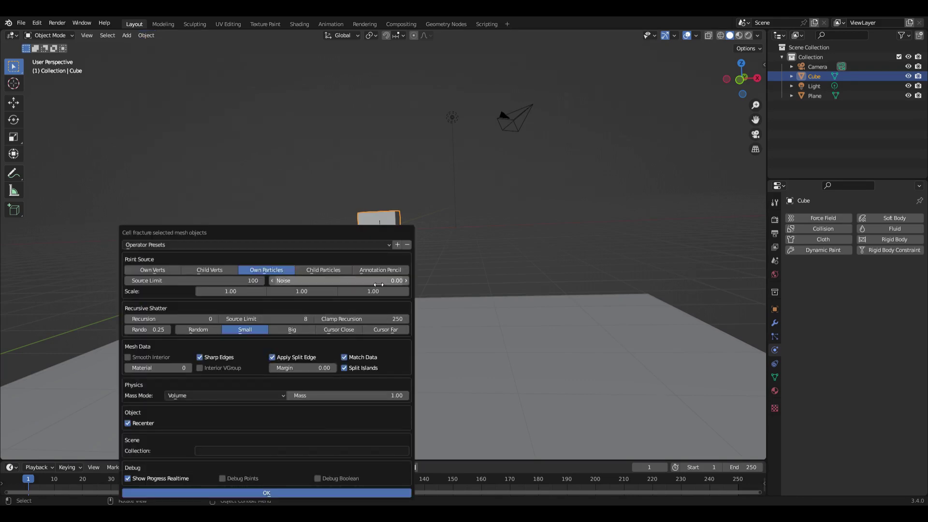
pyautogui.moveTo(339, 281); pyautogui.dragTo(377, 280)
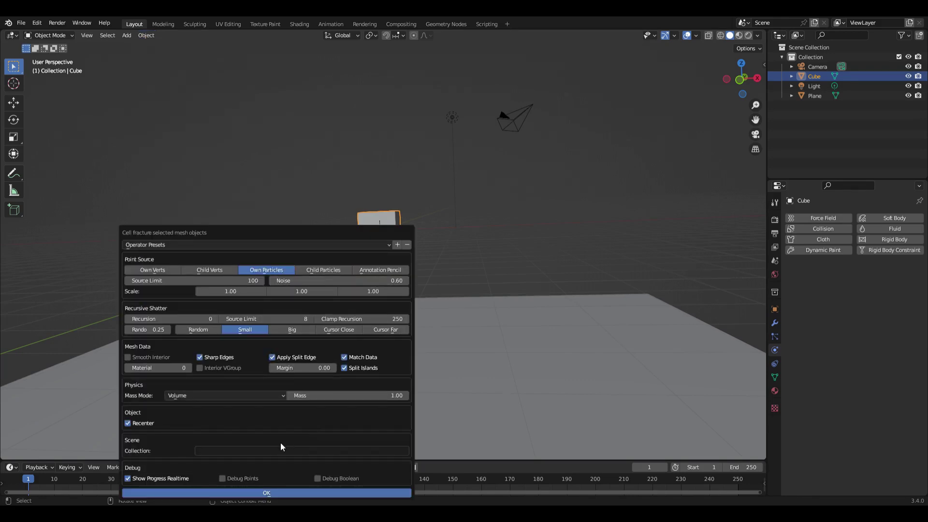
pyautogui.click(215, 320)
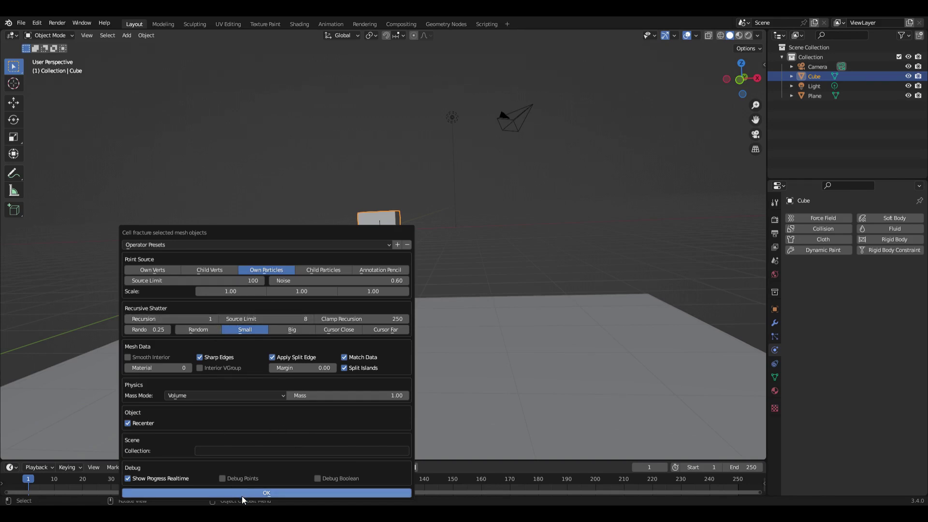
pyautogui.click(215, 452)
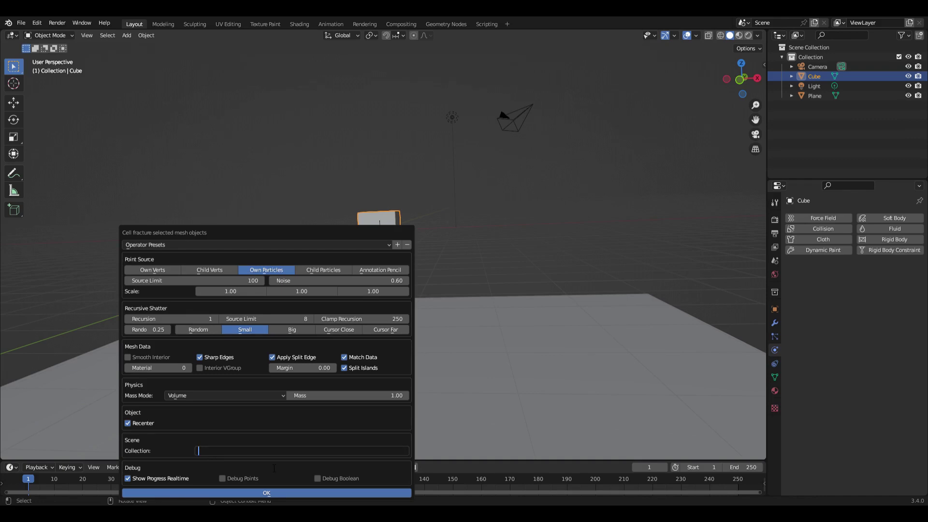
pyautogui.click(269, 494)
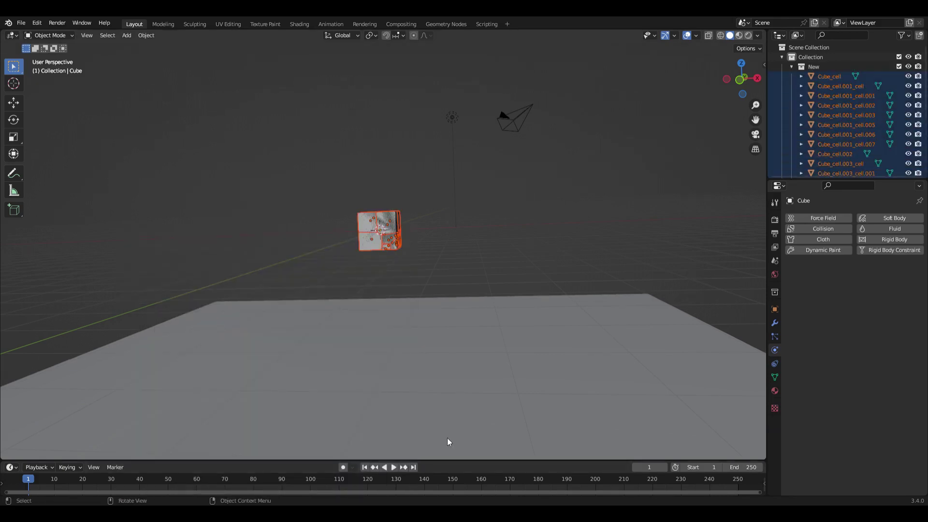
# - Delete the original unfractured Cube
pyautogui.click(792, 66)
pyautogui.click(802, 87)
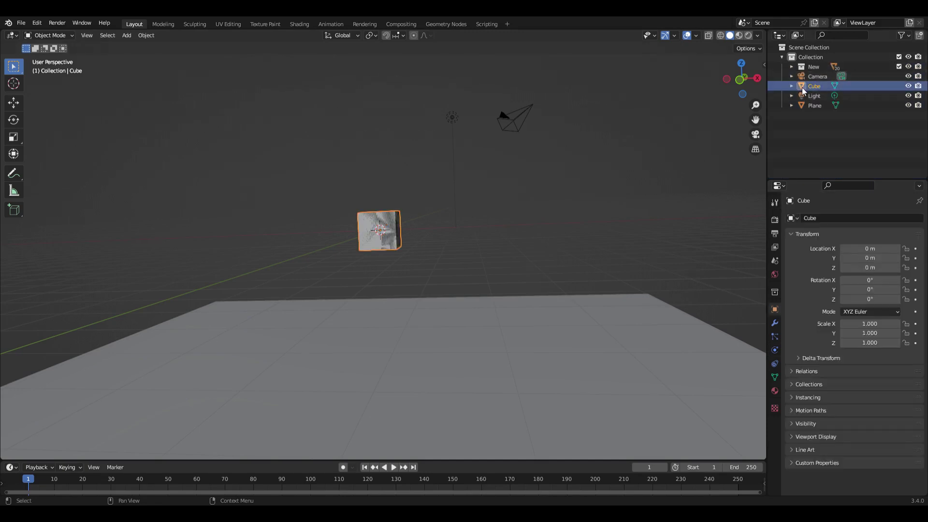
pyautogui.press('Delete')
# - Box-select all fracture fragments, making Cube_cell.004 the active one
pyautogui.moveTo(492, 184); pyautogui.dragTo(353, 158, button='middle')
pyautogui.moveTo(353, 161); pyautogui.dragTo(442, 261)
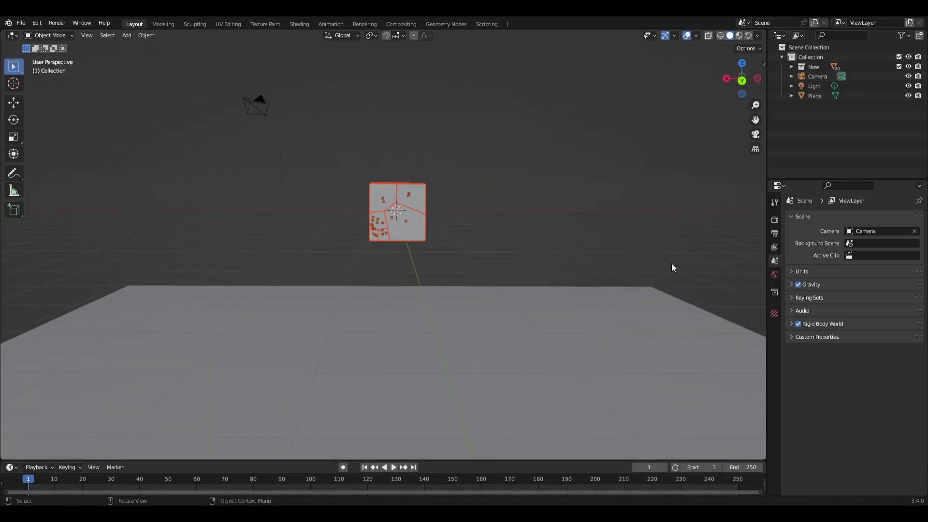
pyautogui.click(144, 36)
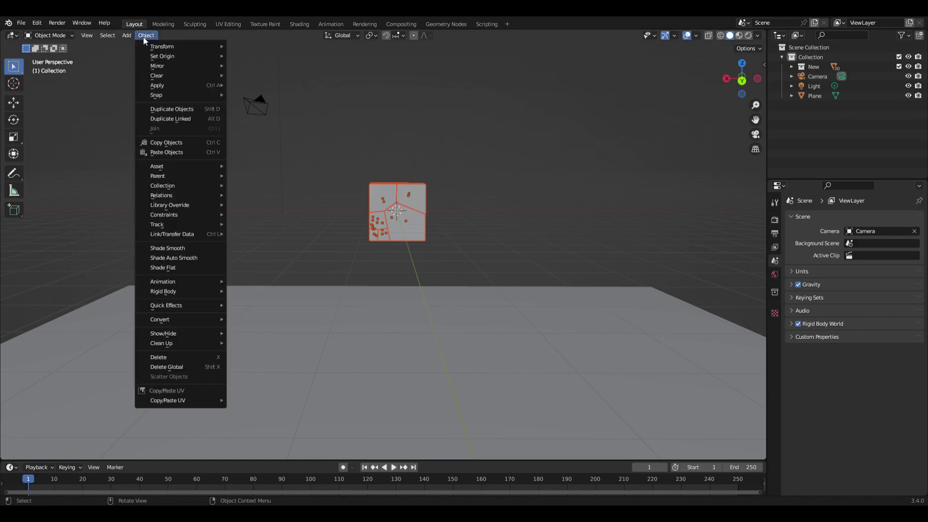
pyautogui.moveTo(190, 288)
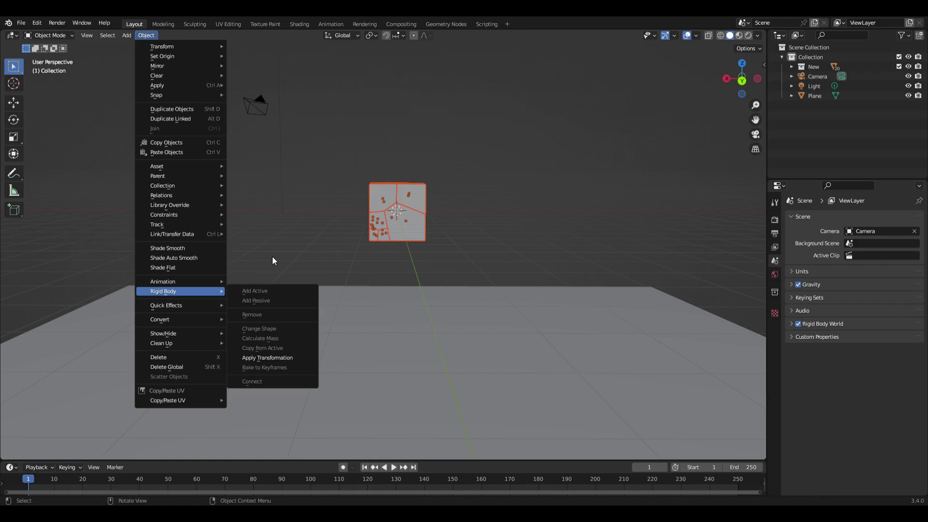
pyautogui.moveTo(476, 216); pyautogui.dragTo(446, 230, button='middle')
pyautogui.press('shift')
pyautogui.keyDown('shift'); pyautogui.click(432, 230); pyautogui.keyUp('shift')
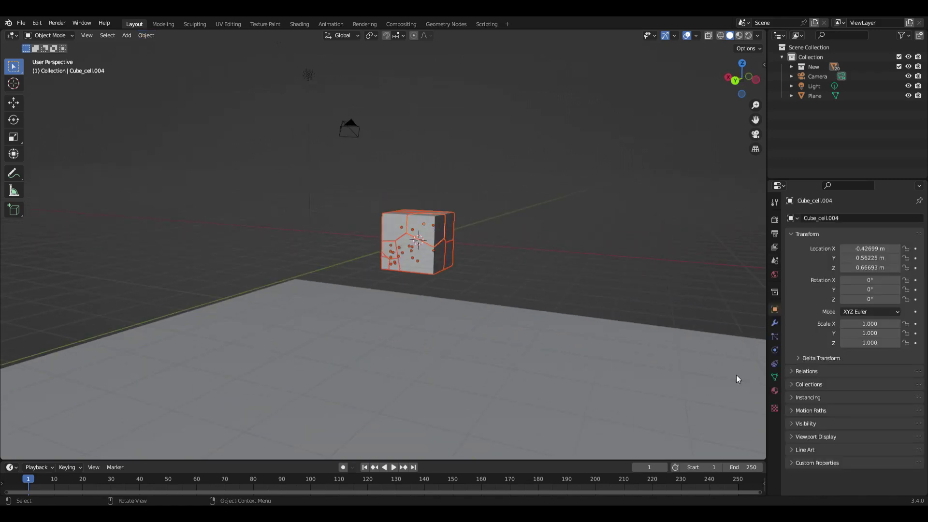
# - Add a rigid body to Cube_cell.004 and copy it from active to all selected fragments
pyautogui.click(774, 349)
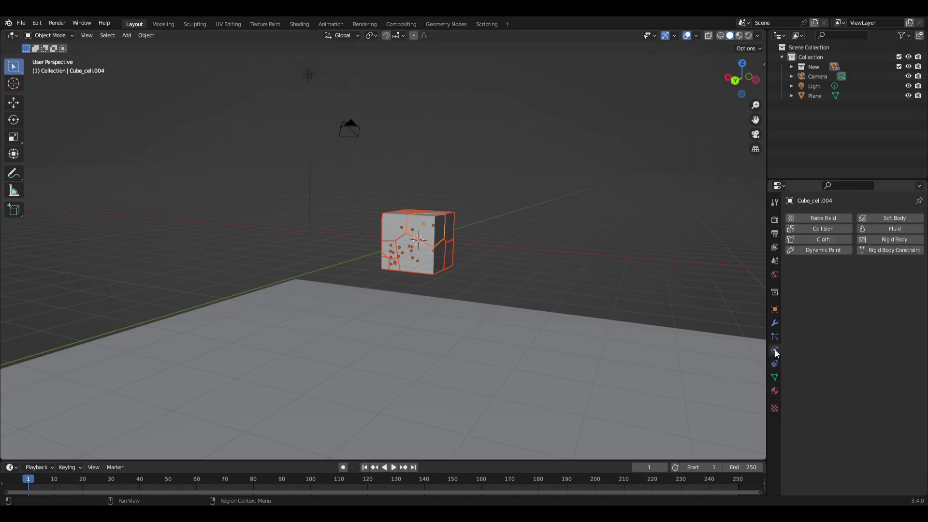
pyautogui.click(894, 239)
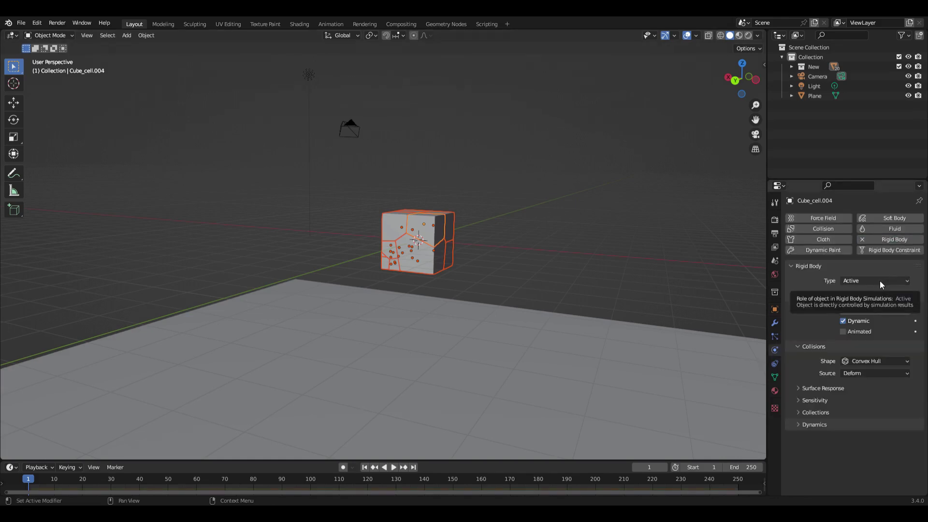
pyautogui.click(146, 35)
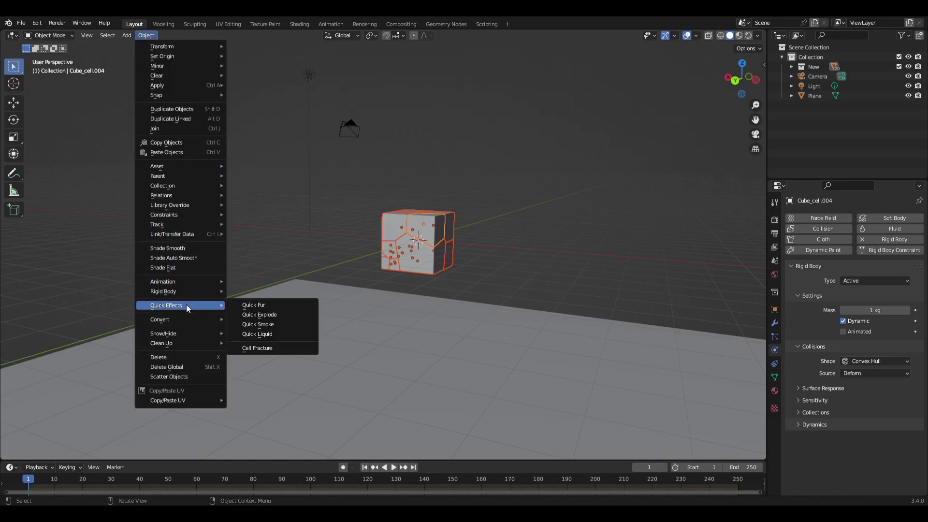
pyautogui.moveTo(182, 288)
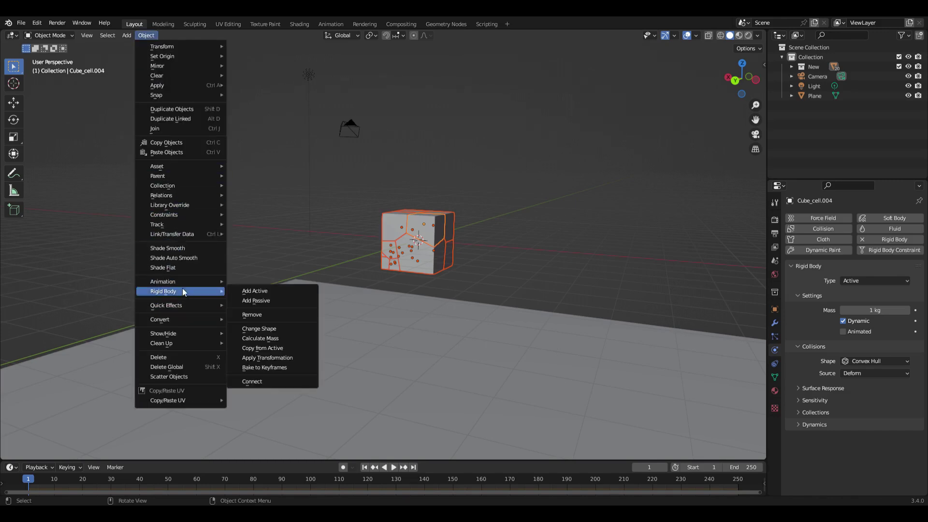
pyautogui.click(278, 349)
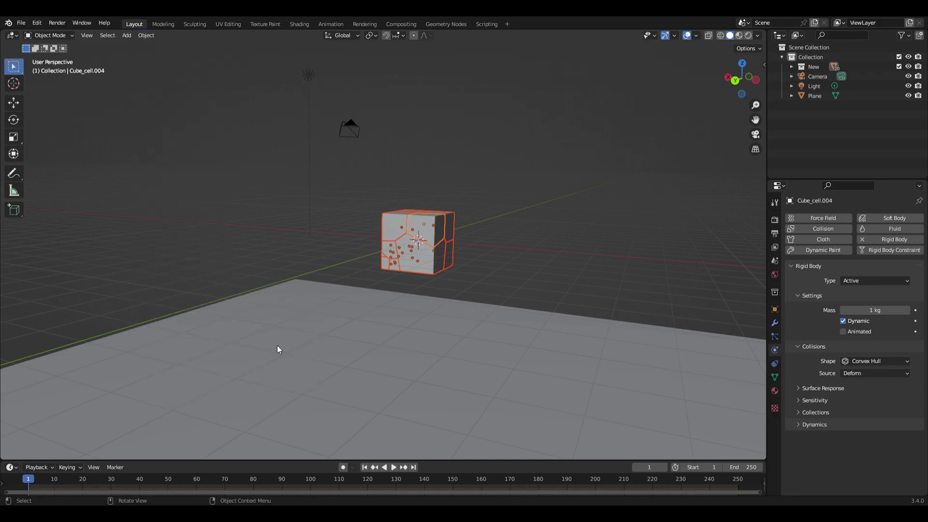
pyautogui.click(440, 255)
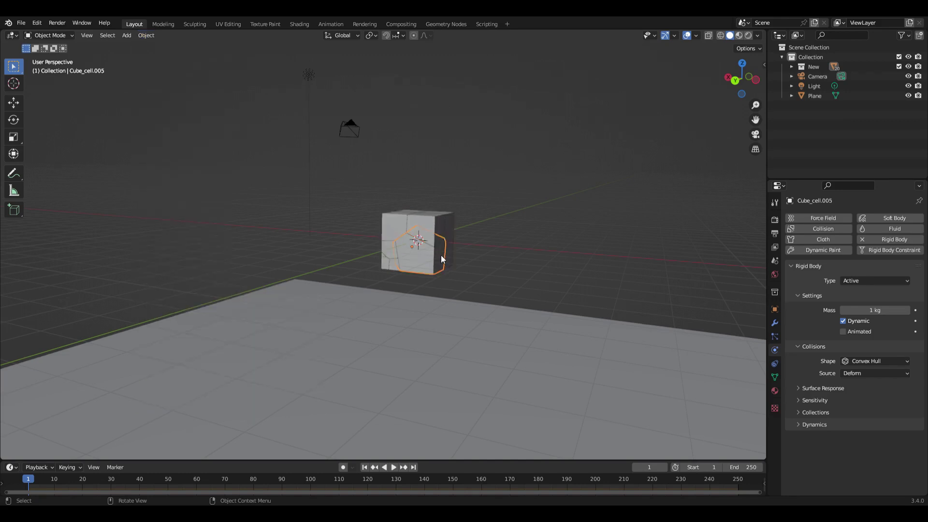
pyautogui.click(447, 226)
# - Play the simulation to watch the fragments fall, then stop and rewind to frame 1
pyautogui.press('space')
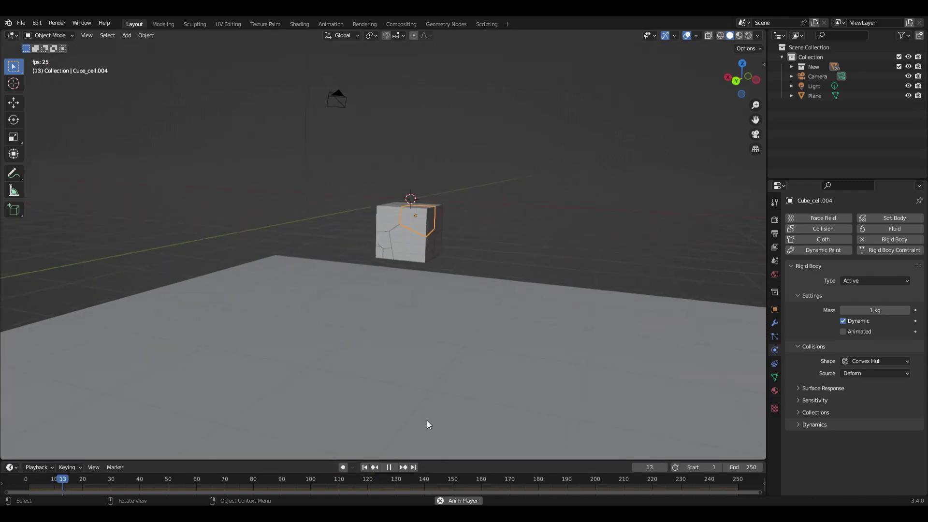
pyautogui.moveTo(427, 421); pyautogui.dragTo(433, 413, button='middle')
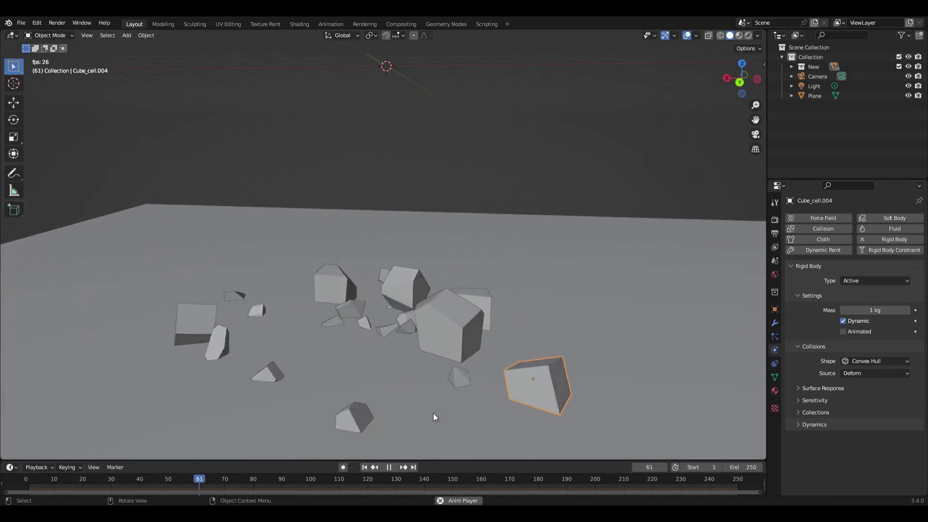
pyautogui.hotkey('shift', 'Left')
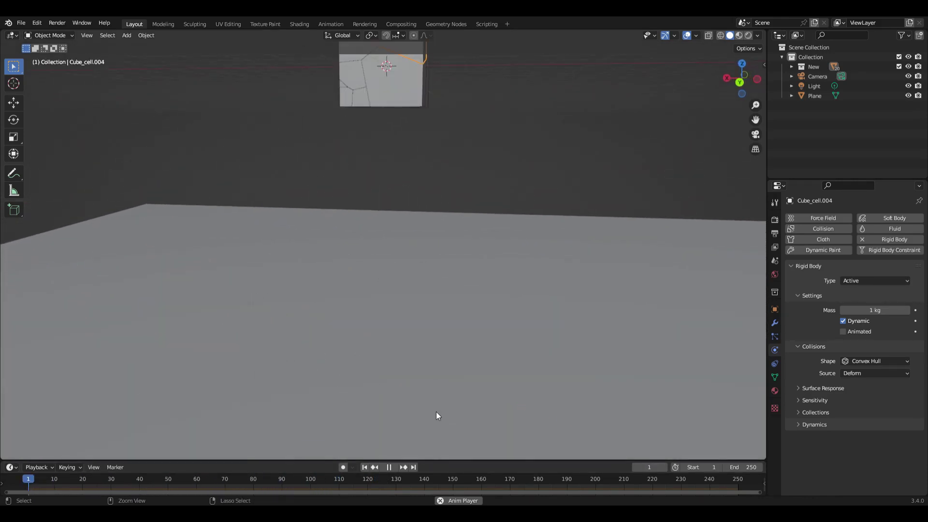
pyautogui.click(388, 467)
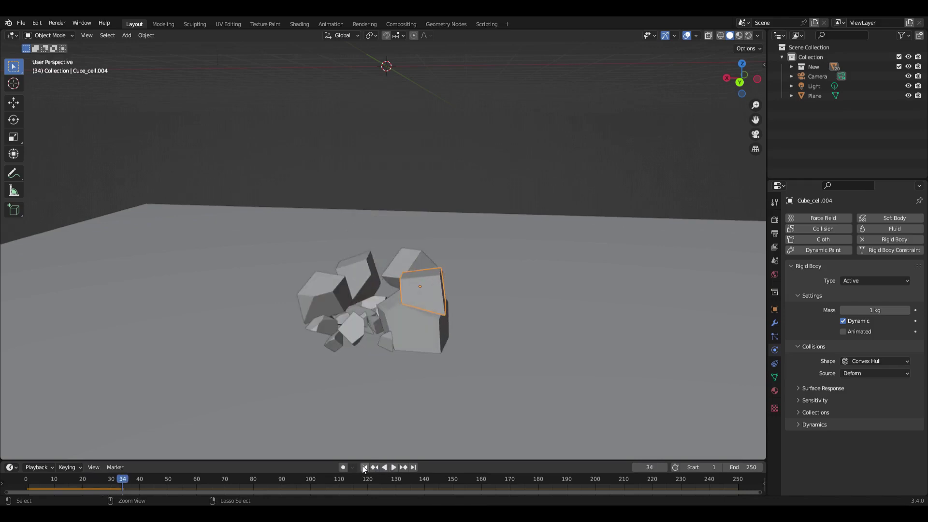
pyautogui.click(365, 467)
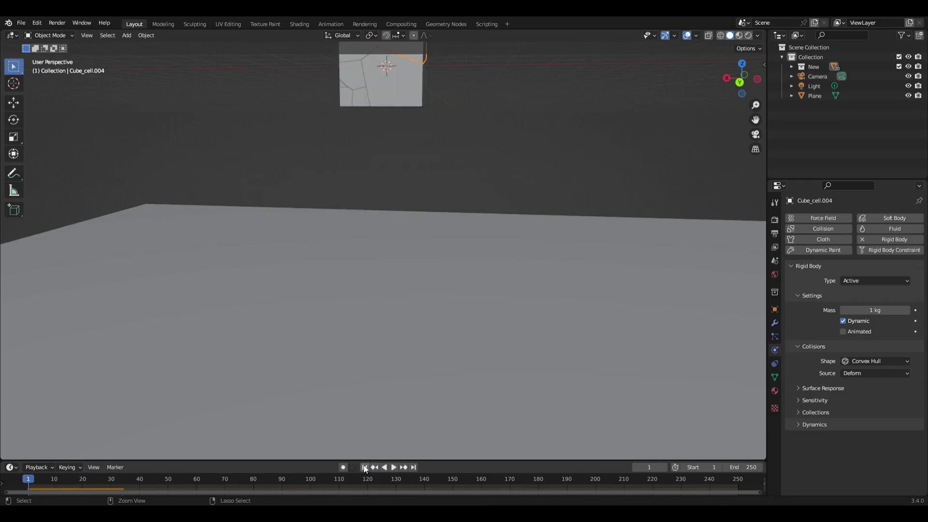
# - Box-select all the reassembled fragments and frame them in the view
pyautogui.moveTo(530, 197); pyautogui.dragTo(426, 158, button='middle')
pyautogui.moveTo(362, 108); pyautogui.dragTo(473, 213)
pyautogui.press('KP_Decimal')
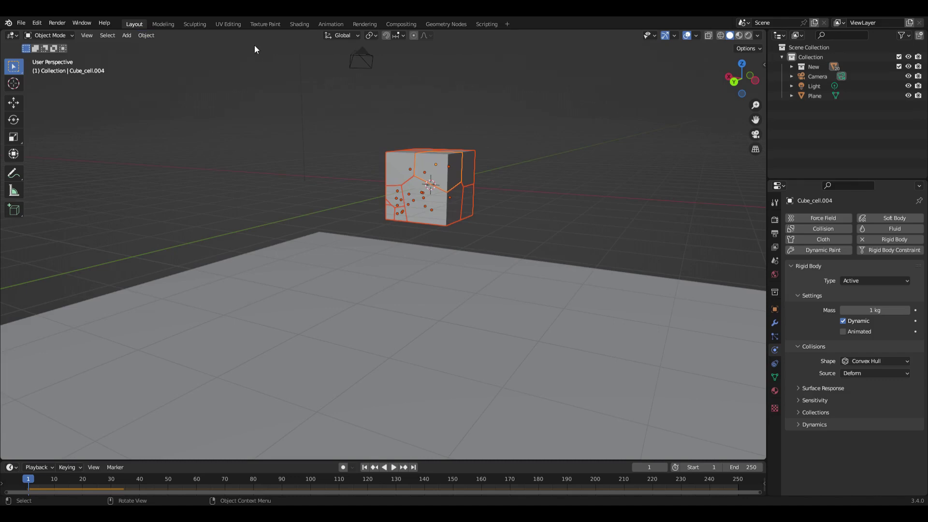
# - Connect the selected cube fragments with rigid body constraints via the Object menu
pyautogui.click(148, 35)
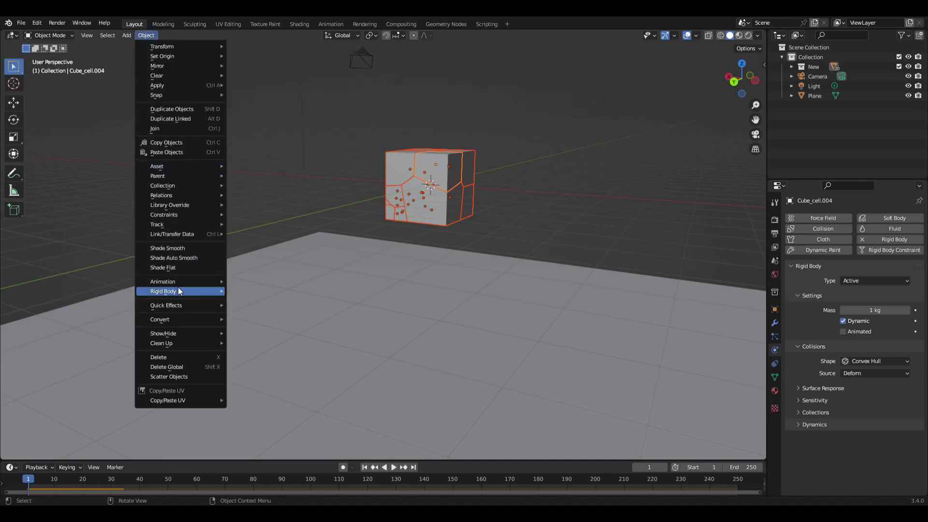
pyautogui.moveTo(179, 291)
pyautogui.click(283, 382)
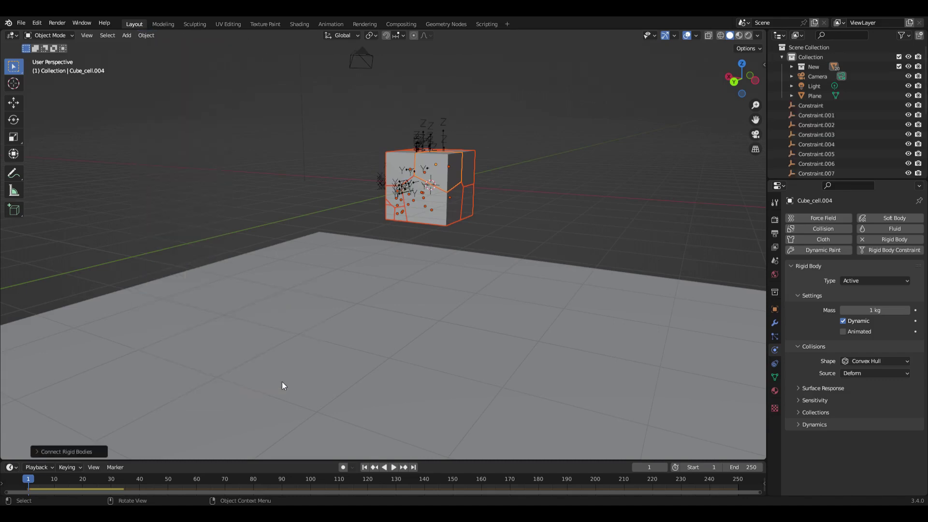
# - Set constraint Location to Selected and Connection Pattern to Chain by Distance
pyautogui.click(54, 451)
pyautogui.click(110, 428)
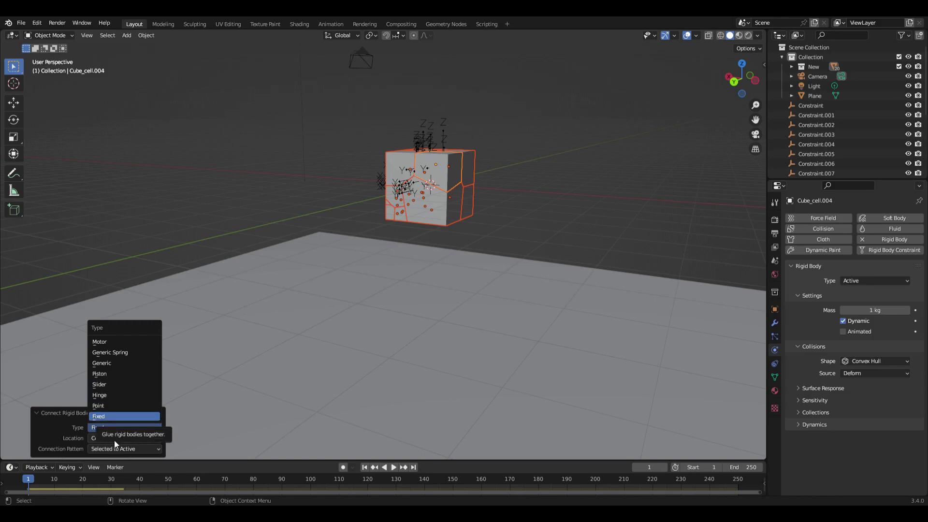
pyautogui.click(132, 437)
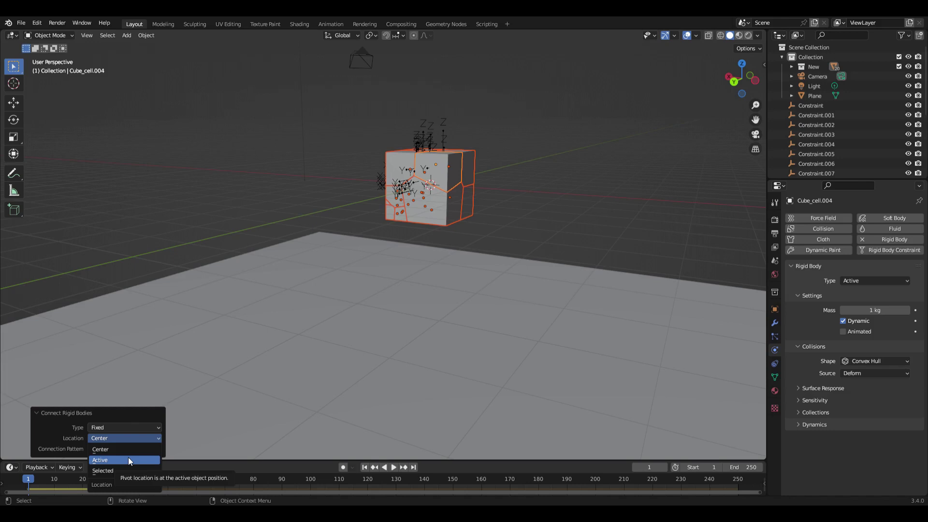
pyautogui.click(128, 459)
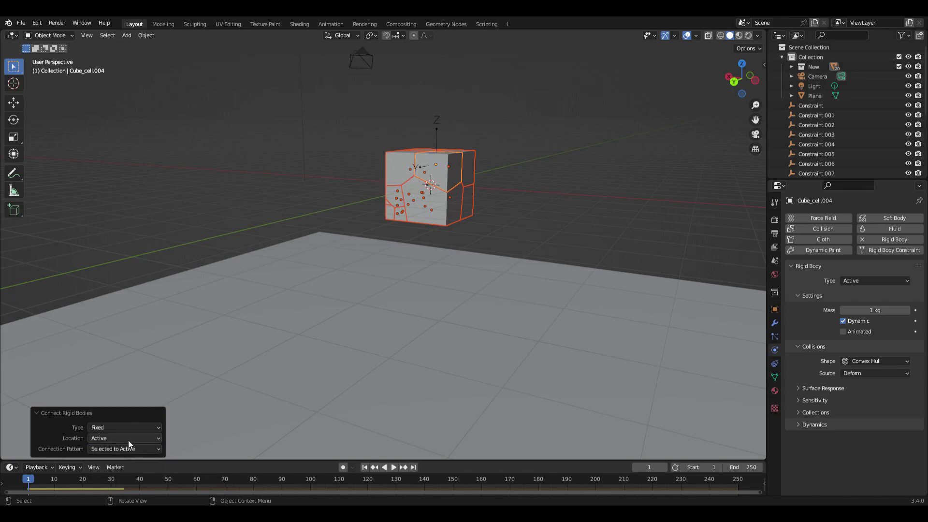
pyautogui.click(128, 439)
pyautogui.click(125, 470)
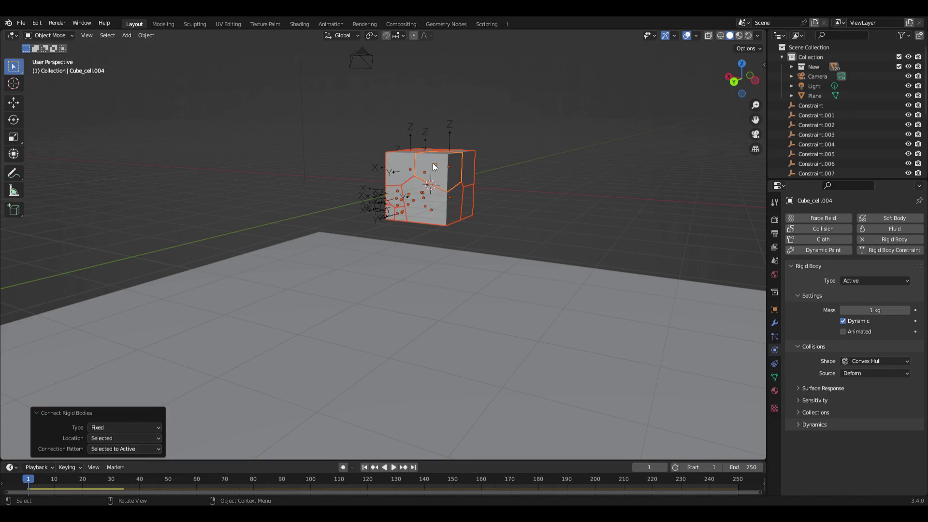
pyautogui.click(140, 450)
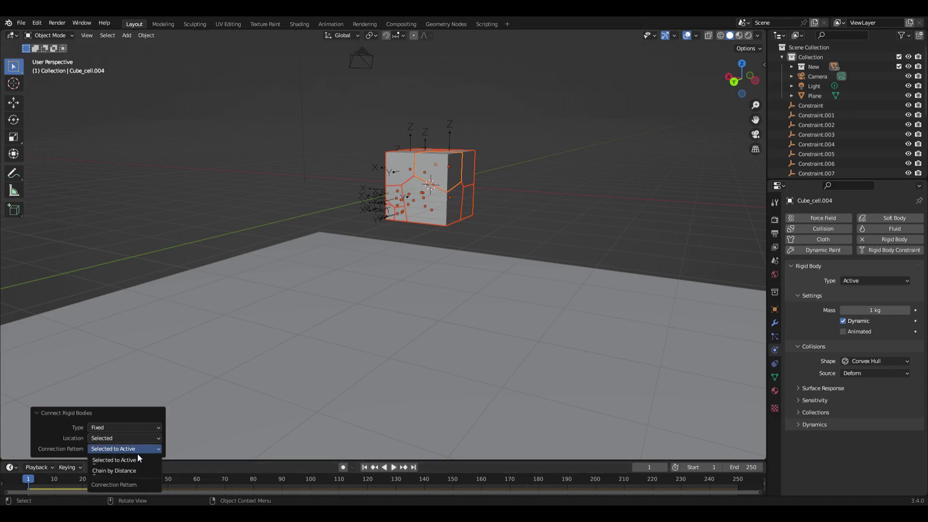
pyautogui.click(125, 489)
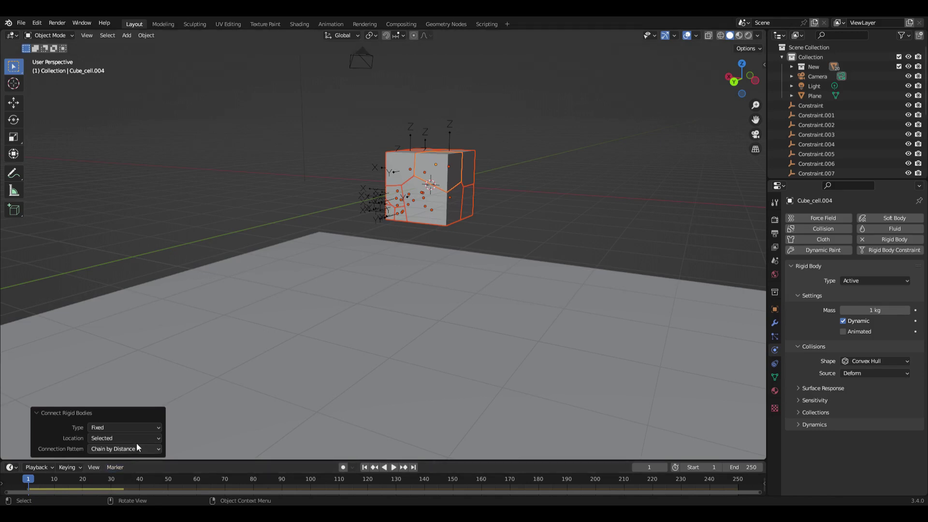
pyautogui.moveTo(483, 181); pyautogui.dragTo(556, 174, button='middle')
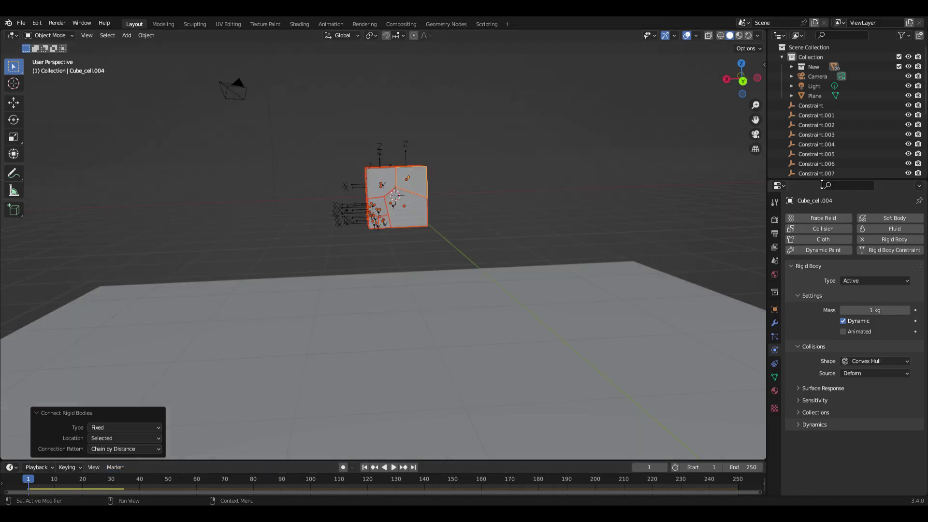
# - Select all constraint empties (Constraint to Constraint.018), play the drop, and tick Breakable
pyautogui.click(816, 106)
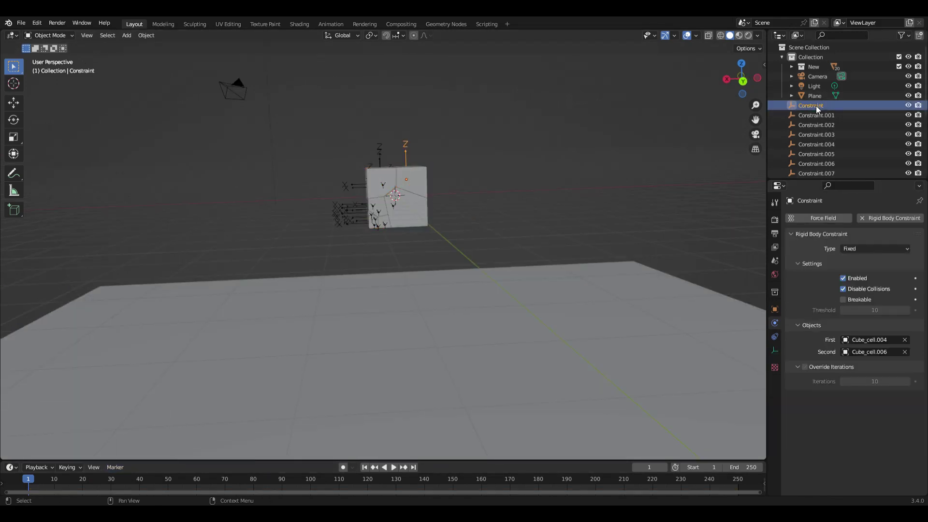
pyautogui.scroll(-5, 830, 149)
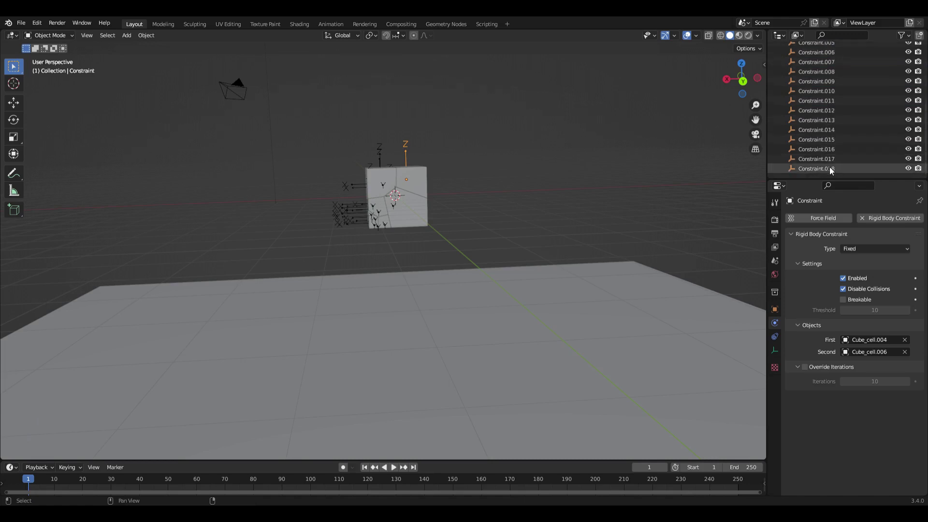
pyautogui.keyDown('shift'); pyautogui.click(829, 168); pyautogui.keyUp('shift')
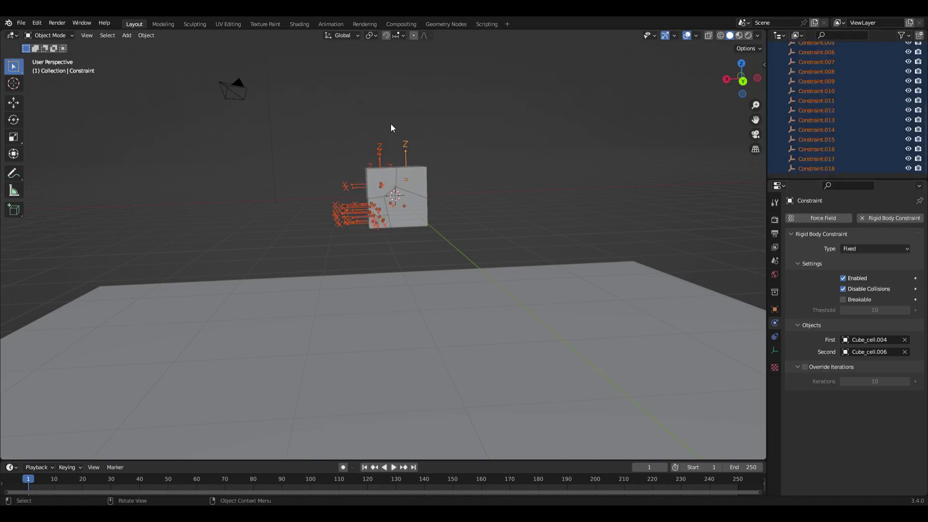
pyautogui.moveTo(395, 125); pyautogui.dragTo(454, 279, button='middle')
pyautogui.press('space')
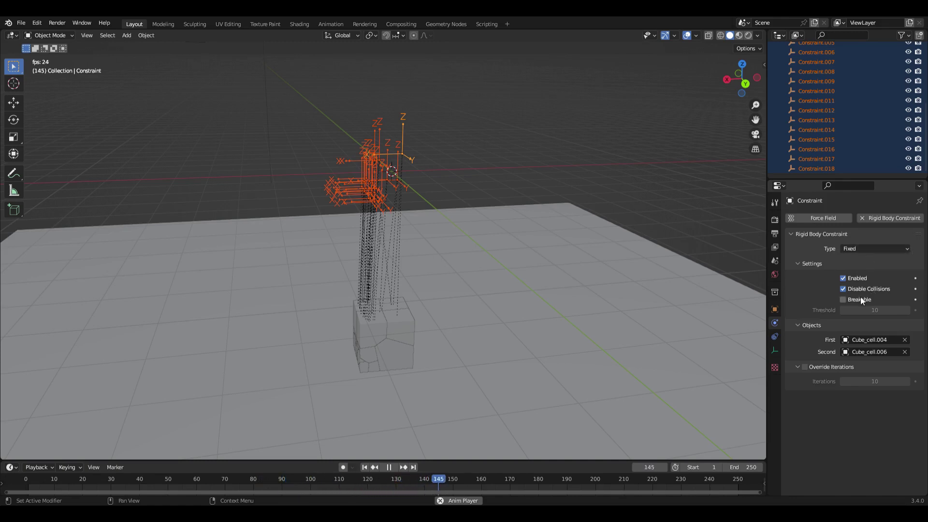
pyautogui.click(844, 299)
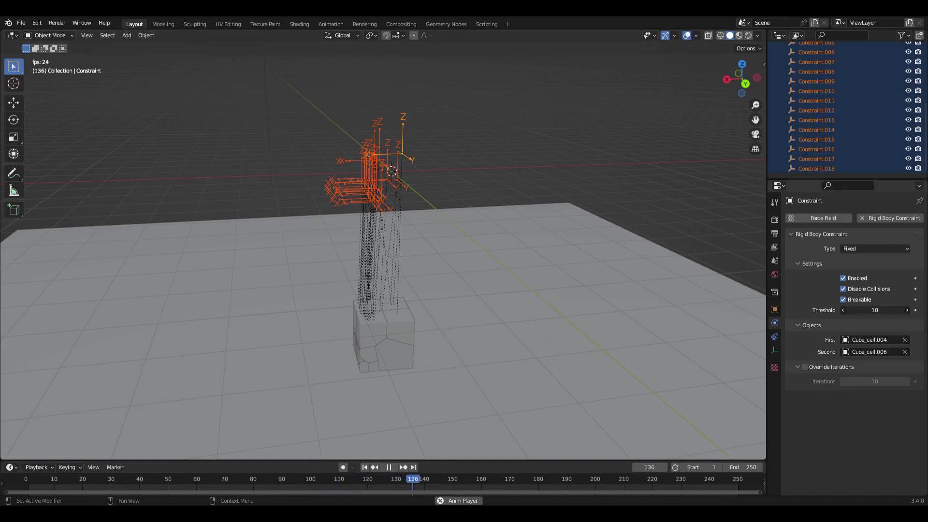
# - Set the break Threshold to 2, then stop and rewind the simulation
pyautogui.doubleClick(875, 310)
pyautogui.write('2')
pyautogui.press('Return')
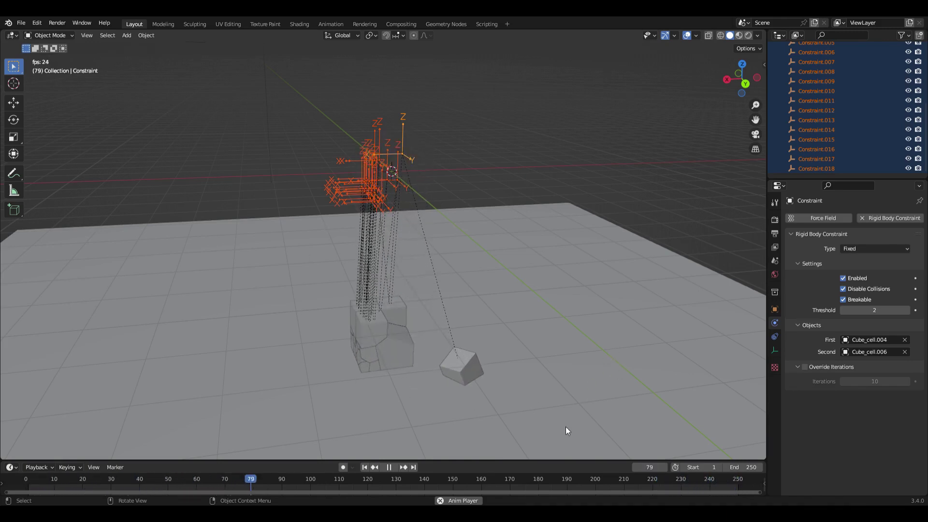
pyautogui.click(388, 467)
pyautogui.click(364, 468)
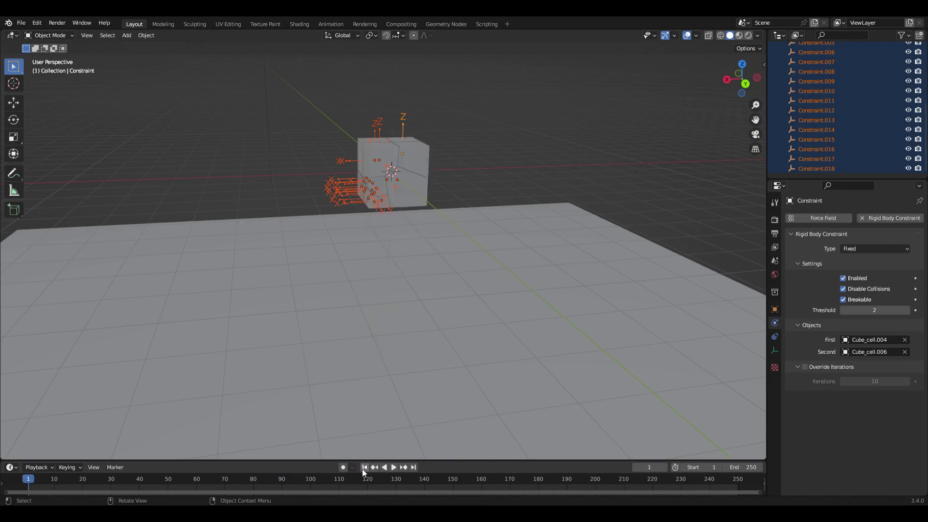
# - Box-select and rotate the fragments to tilt the cube, replay the drop, and rewind to frame 1
pyautogui.scroll(-5, 460, 190)
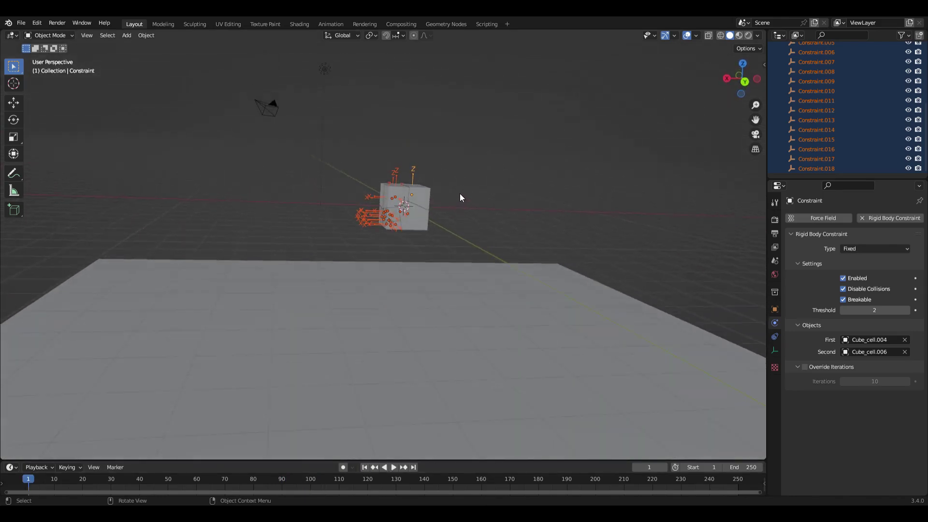
pyautogui.moveTo(451, 243); pyautogui.dragTo(346, 161)
pyautogui.press('r')
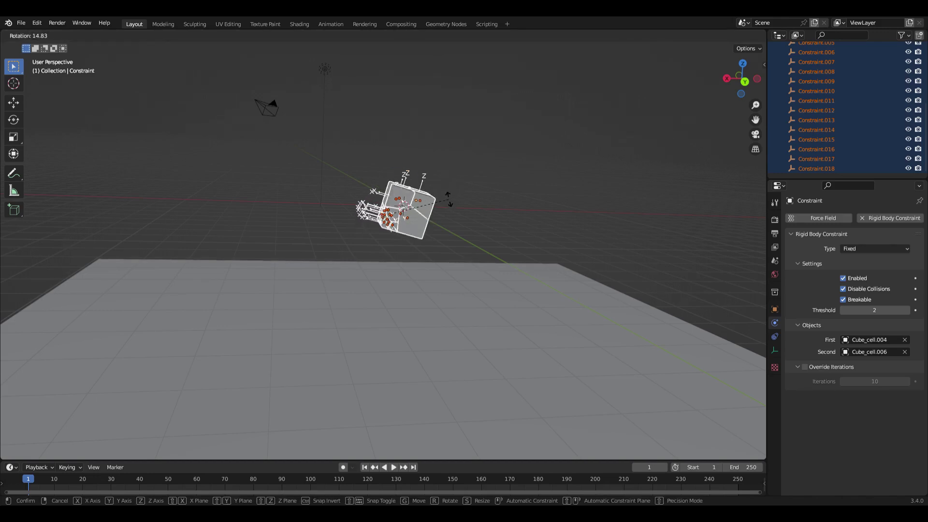
pyautogui.click(418, 156)
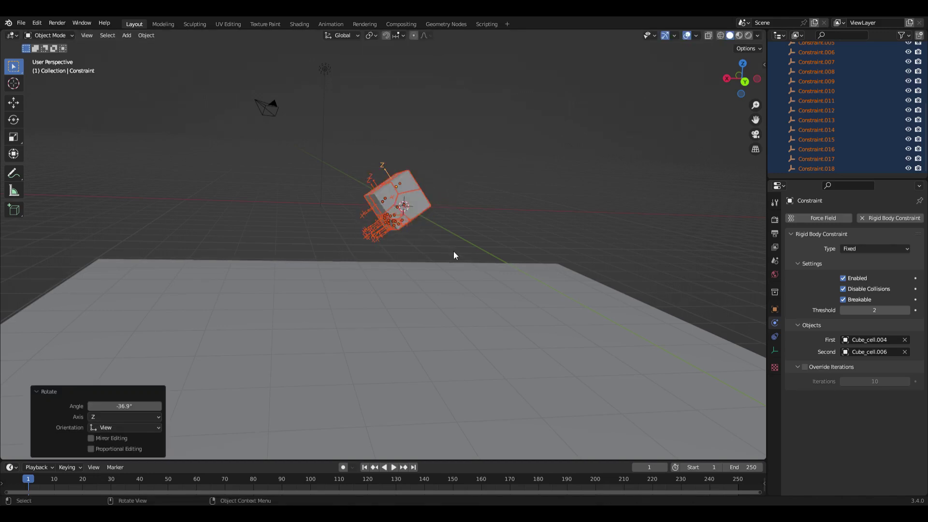
pyautogui.press('space')
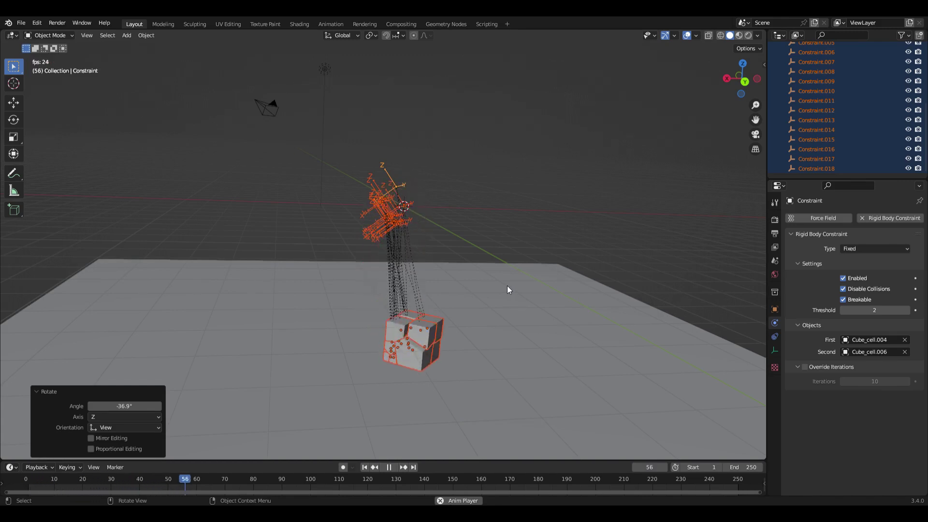
pyautogui.scroll(-1, 472, 332)
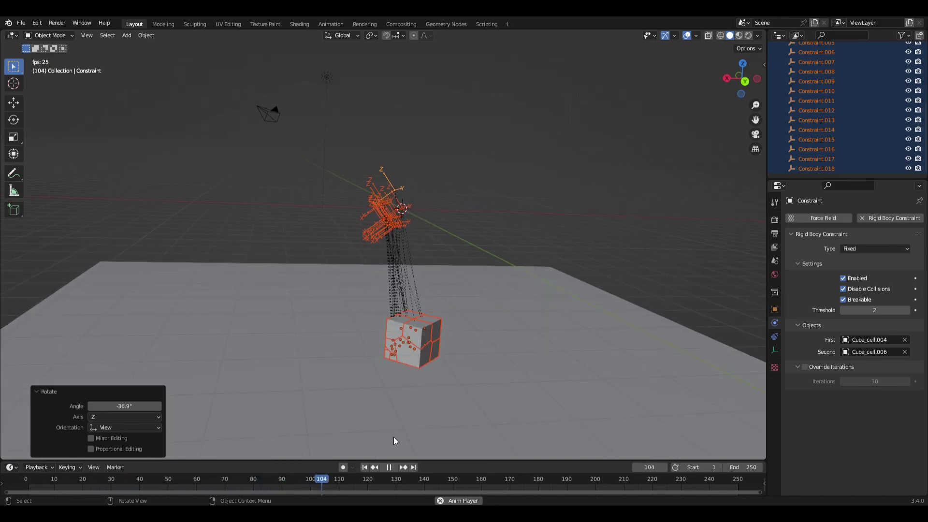
pyautogui.click(385, 467)
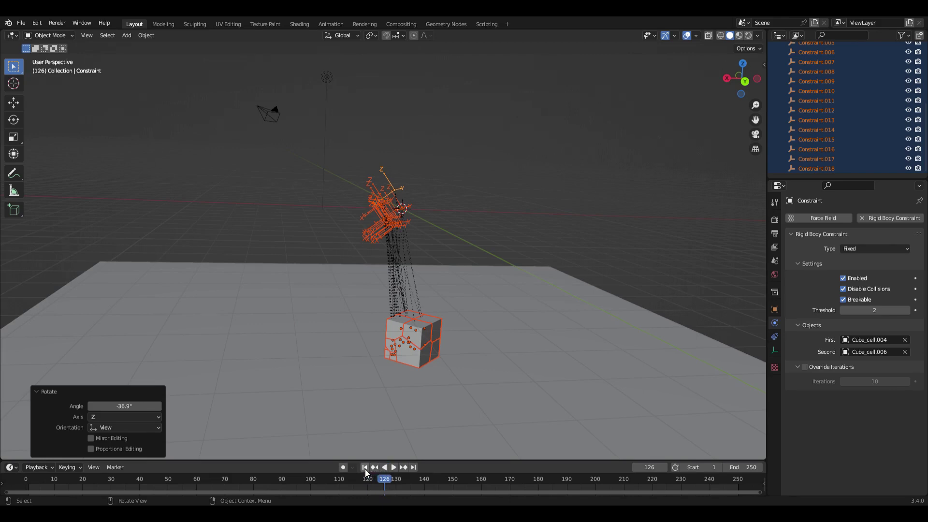
pyautogui.click(364, 468)
pyautogui.keyDown('ctrl'); pyautogui.moveTo(427, 445); pyautogui.dragTo(475, 202, button='middle'); pyautogui.keyUp('ctrl')
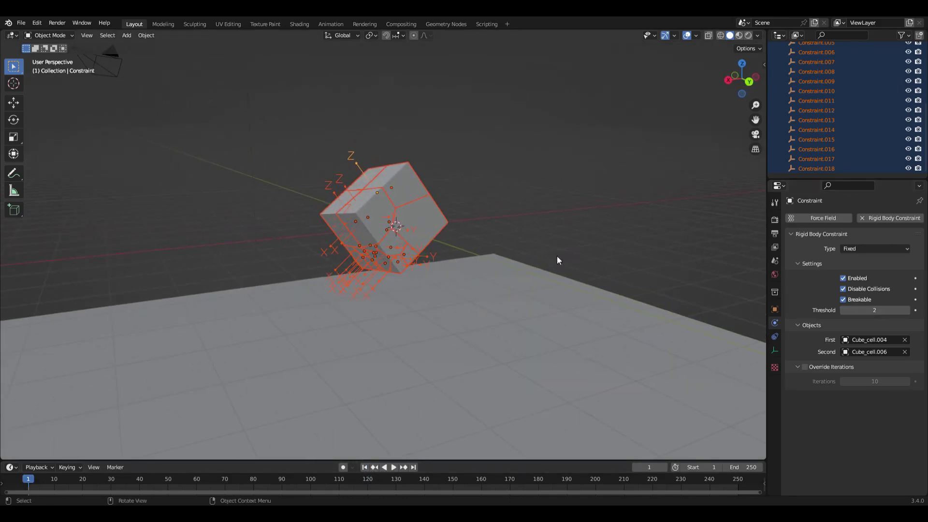
# - With Constraint.016 active, tick Breakable, set Threshold to 3, and replay the drop
pyautogui.keyDown('shift'); pyautogui.click(344, 187); pyautogui.keyUp('shift')
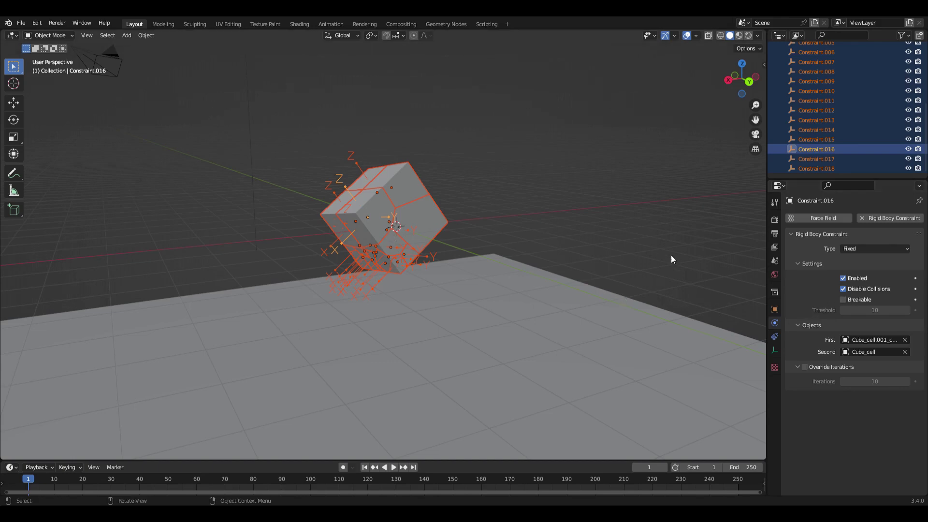
pyautogui.click(844, 300)
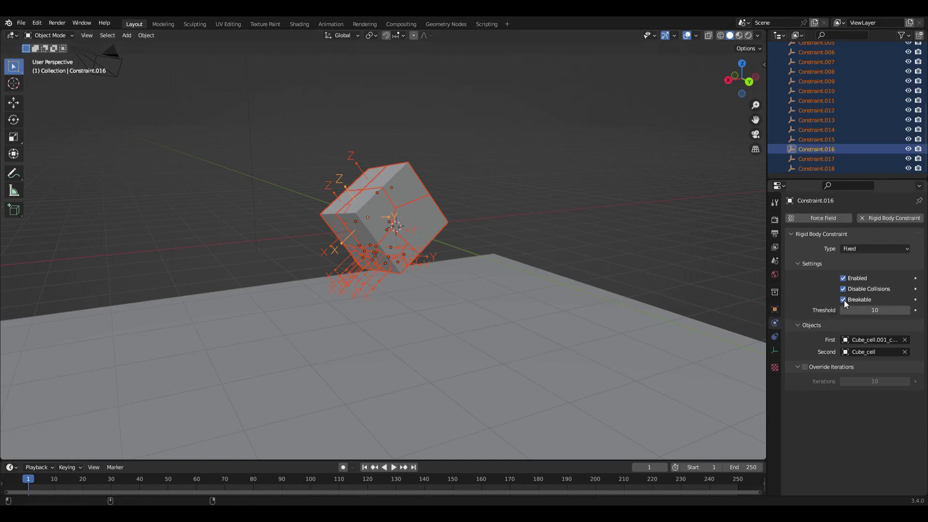
pyautogui.moveTo(899, 310); pyautogui.dragTo(887, 310)
pyautogui.moveTo(885, 309); pyautogui.dragTo(887, 317)
pyautogui.press('space')
pyautogui.moveTo(506, 305); pyautogui.dragTo(409, 340, button='middle')
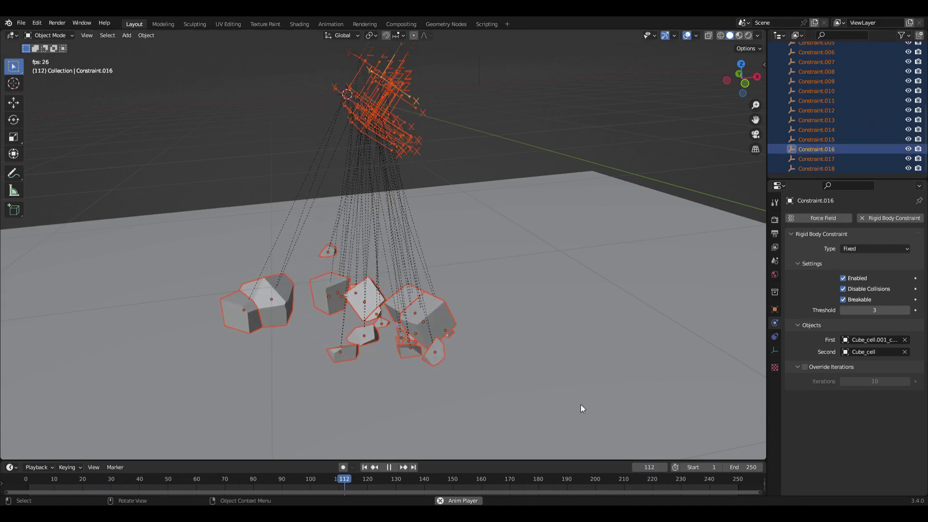
# - Watch the cube shatter on the ground and pause playback at frame 178
pyautogui.click(392, 467)
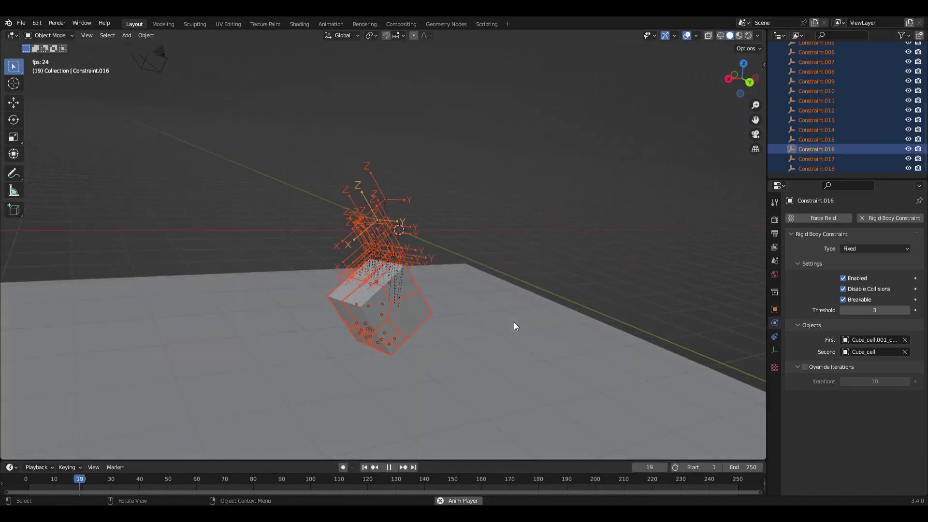
pyautogui.moveTo(515, 322); pyautogui.dragTo(407, 341, button='middle')
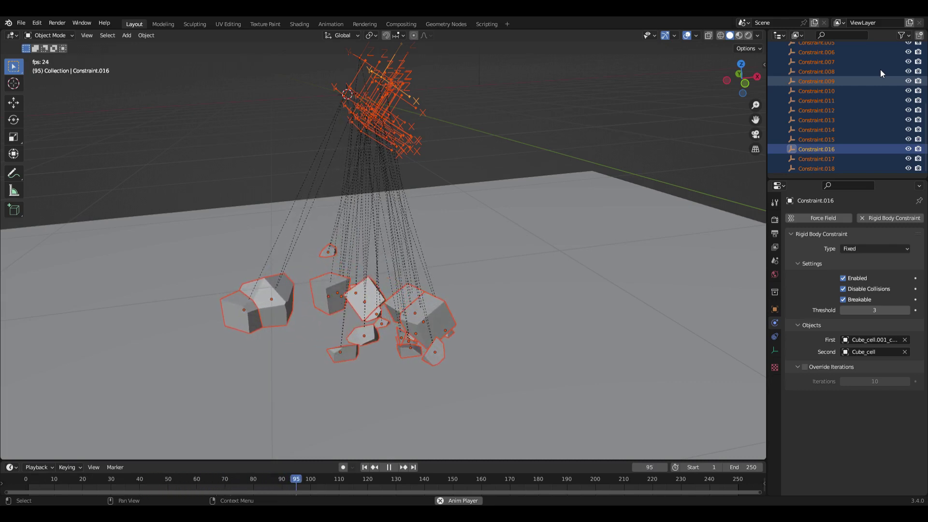
pyautogui.click(390, 467)
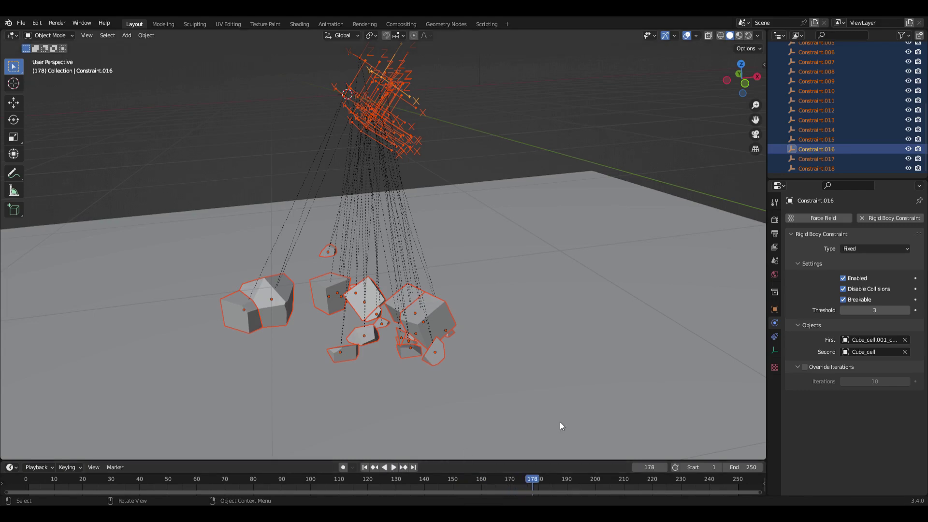